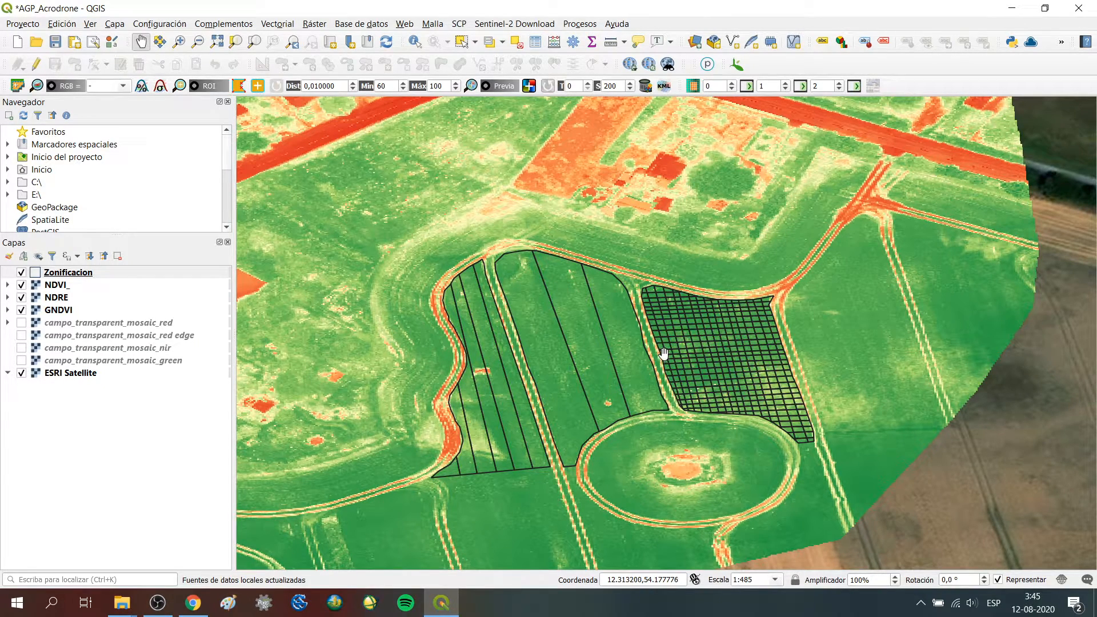
# Step: Compare the NDVI_, NDRE and GNDVI rasters over the zoned plots by hiding and reshowing the upper index layers
pyautogui.moveTo(524, 318); pyautogui.dragTo(500, 300)
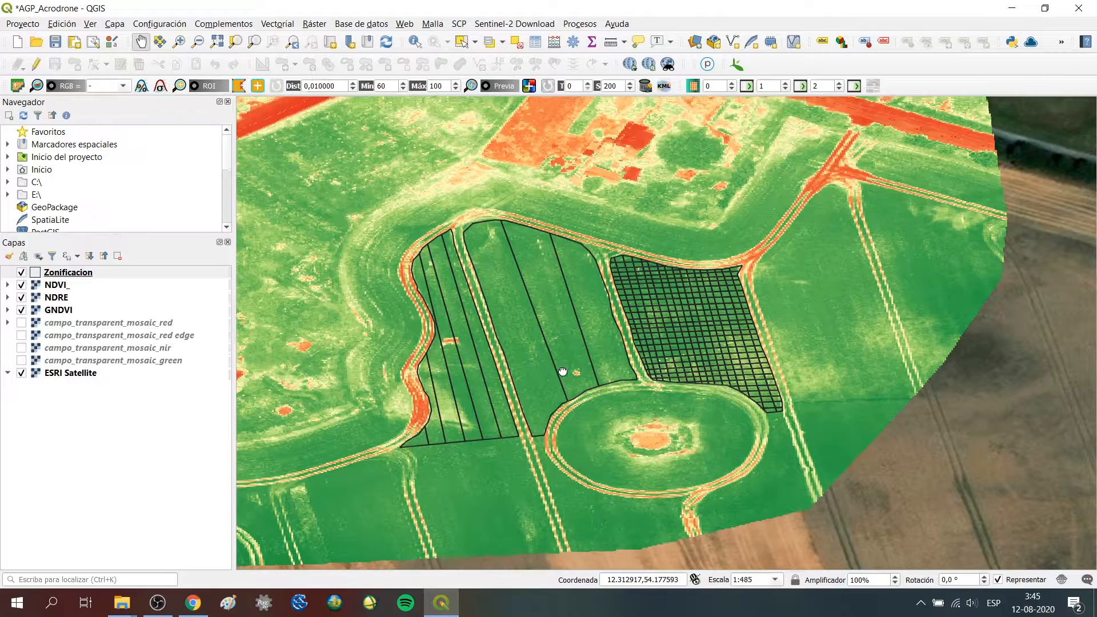
pyautogui.moveTo(568, 367); pyautogui.dragTo(597, 386)
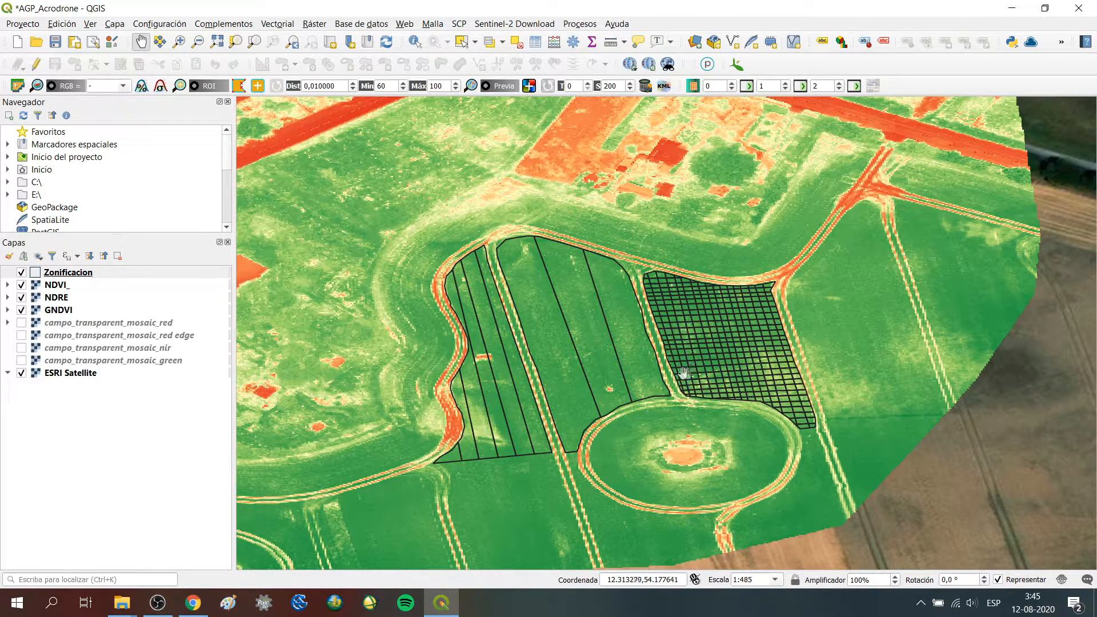
pyautogui.click(22, 286)
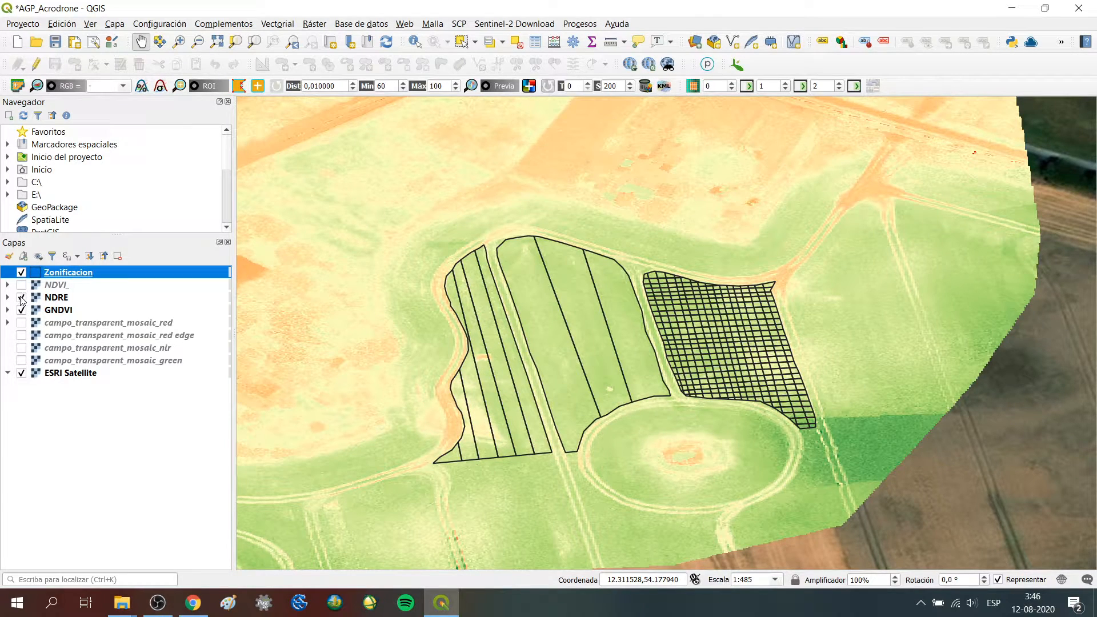
pyautogui.click(21, 298)
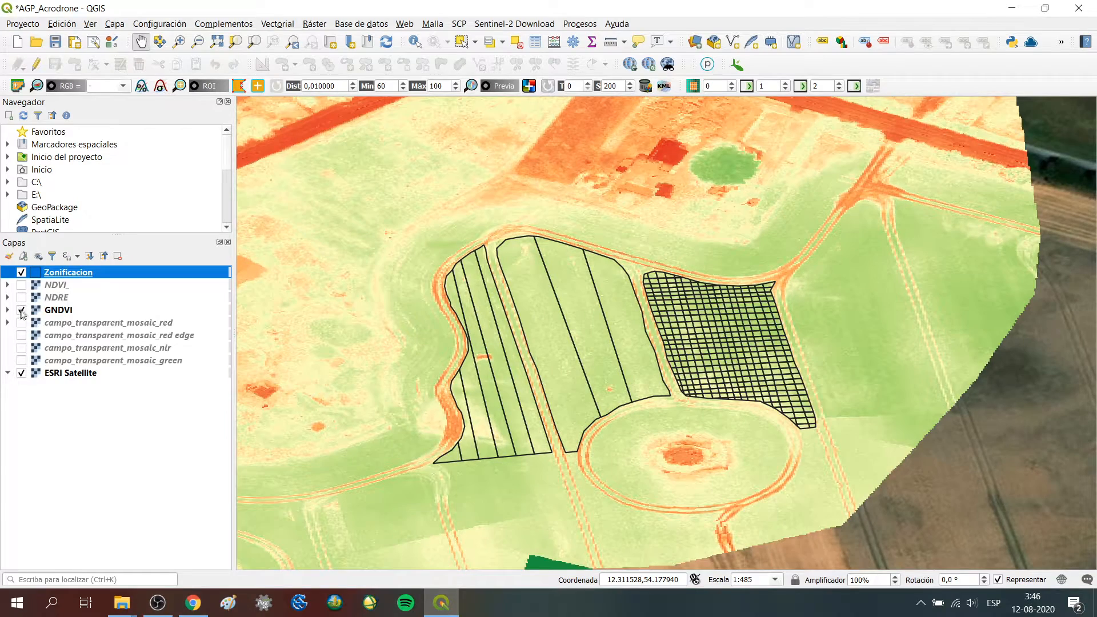
pyautogui.click(21, 297)
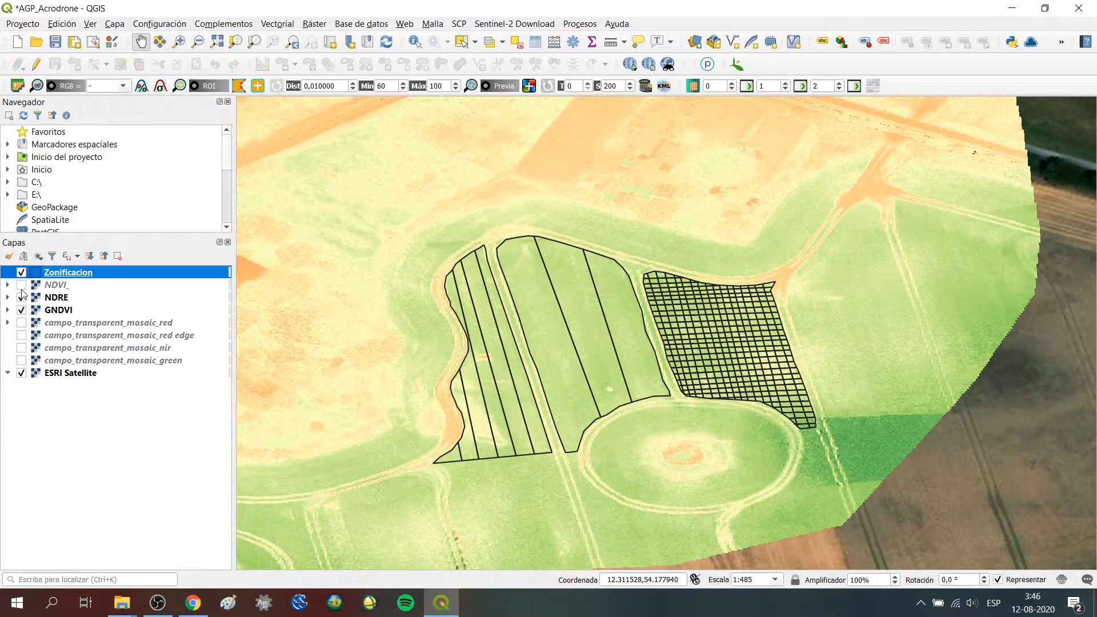
pyautogui.click(21, 284)
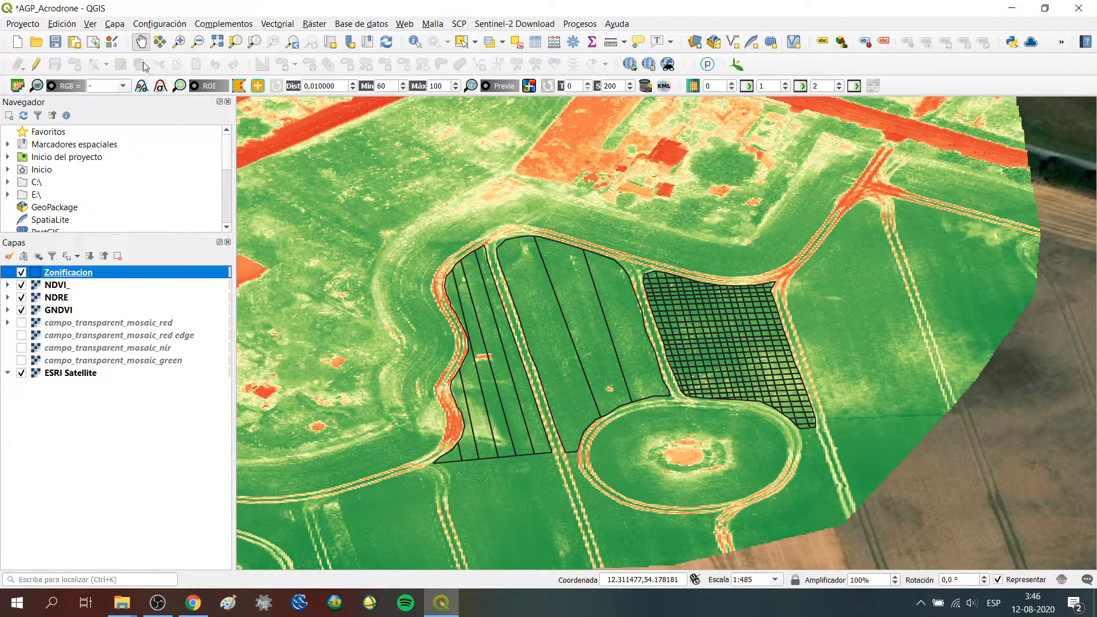
# Step: Set up a new polygon shapefile layer named Base_ag in the Shapes folder of Ejercicio Indices Video
pyautogui.click(115, 24)
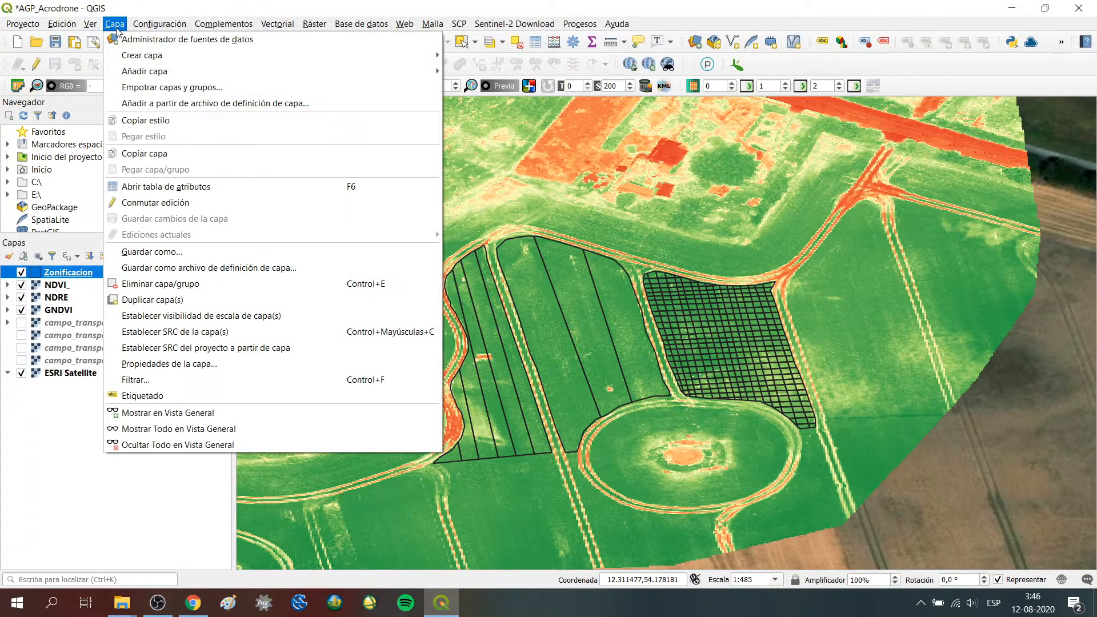
pyautogui.moveTo(123, 55)
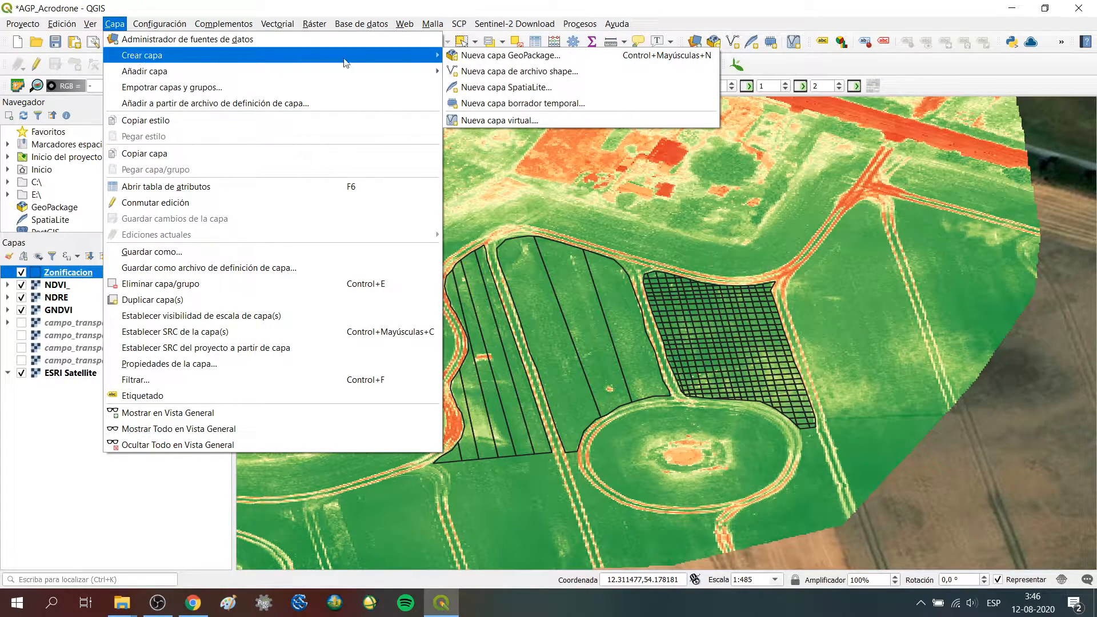
pyautogui.click(471, 73)
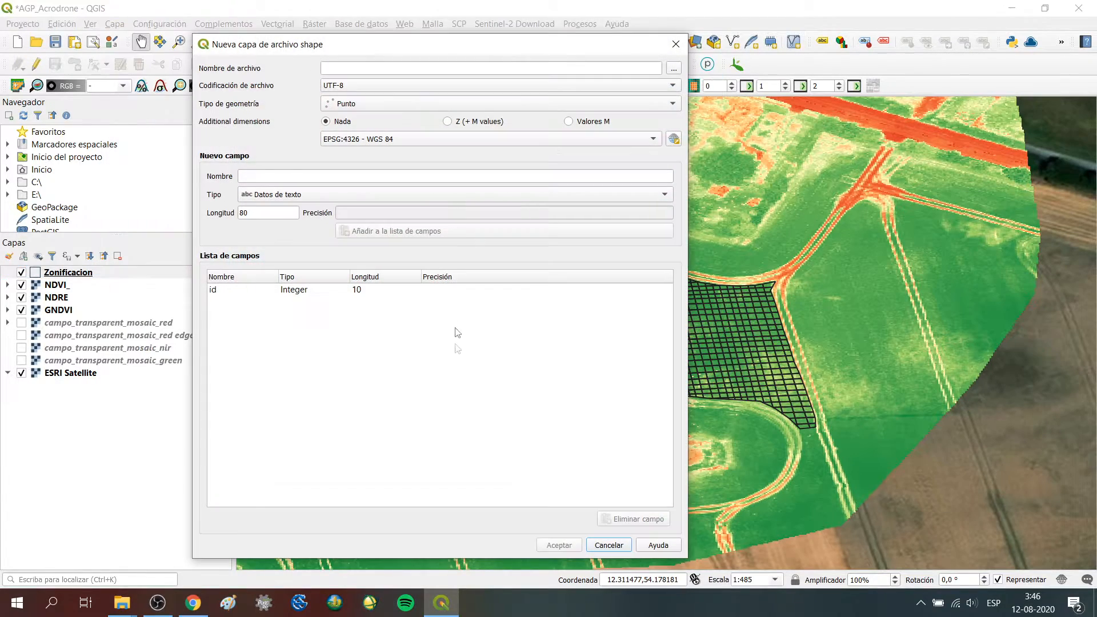
pyautogui.moveTo(447, 45); pyautogui.dragTo(542, 49)
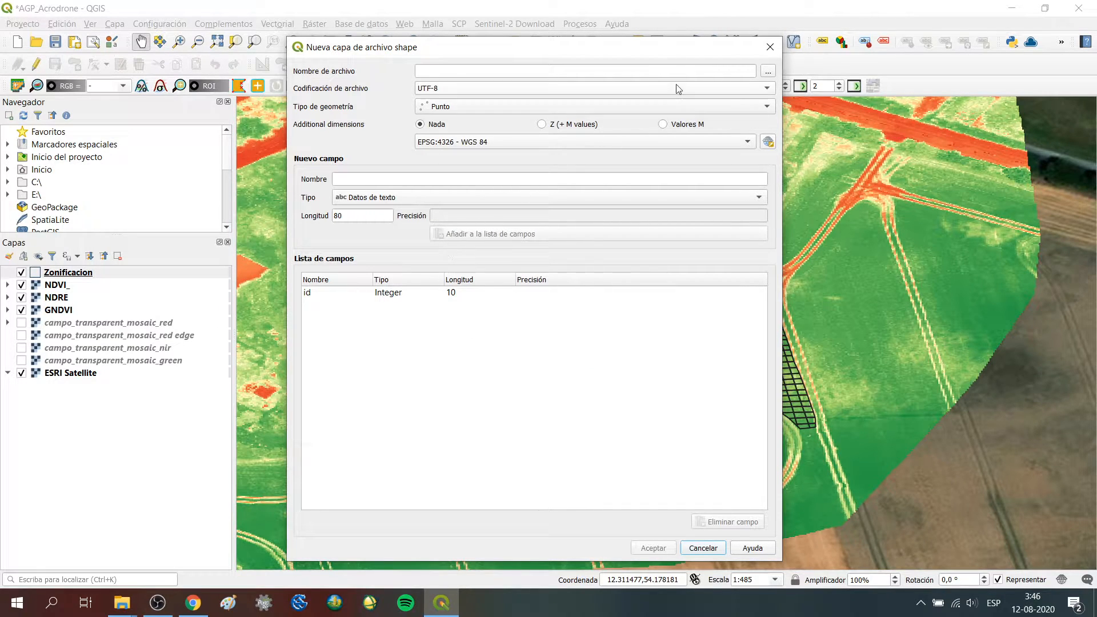
pyautogui.click(767, 73)
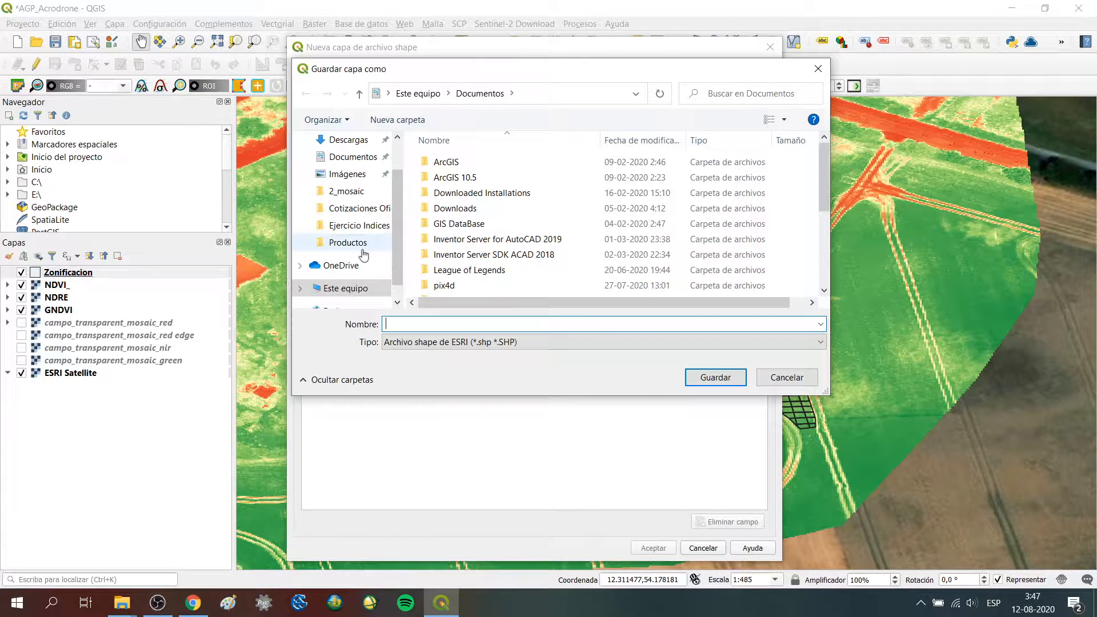
pyautogui.click(350, 225)
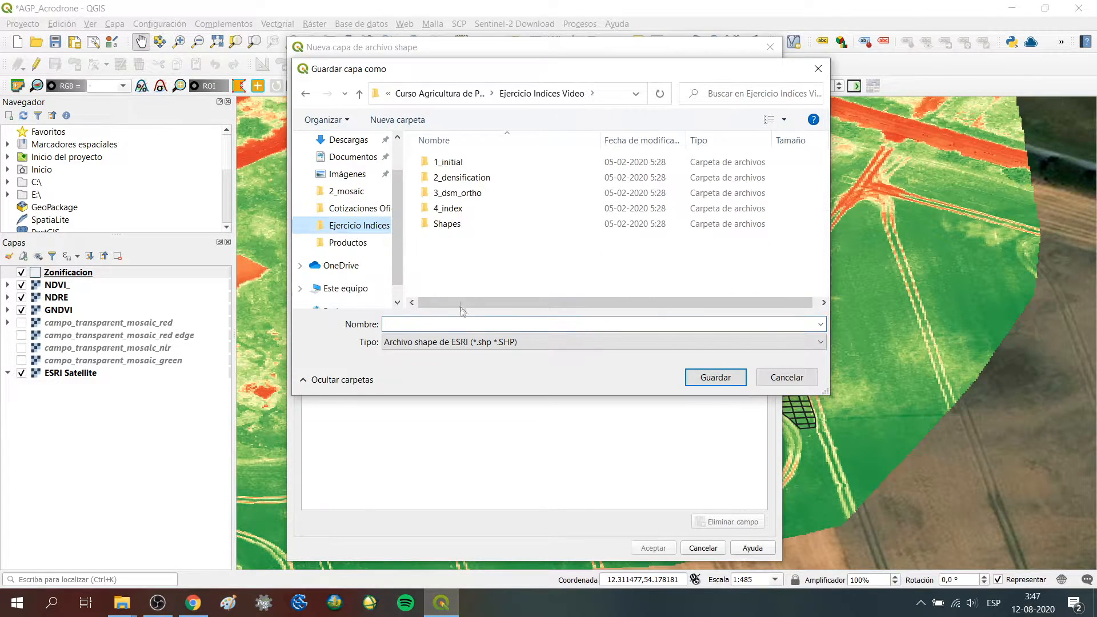
pyautogui.doubleClick(448, 224)
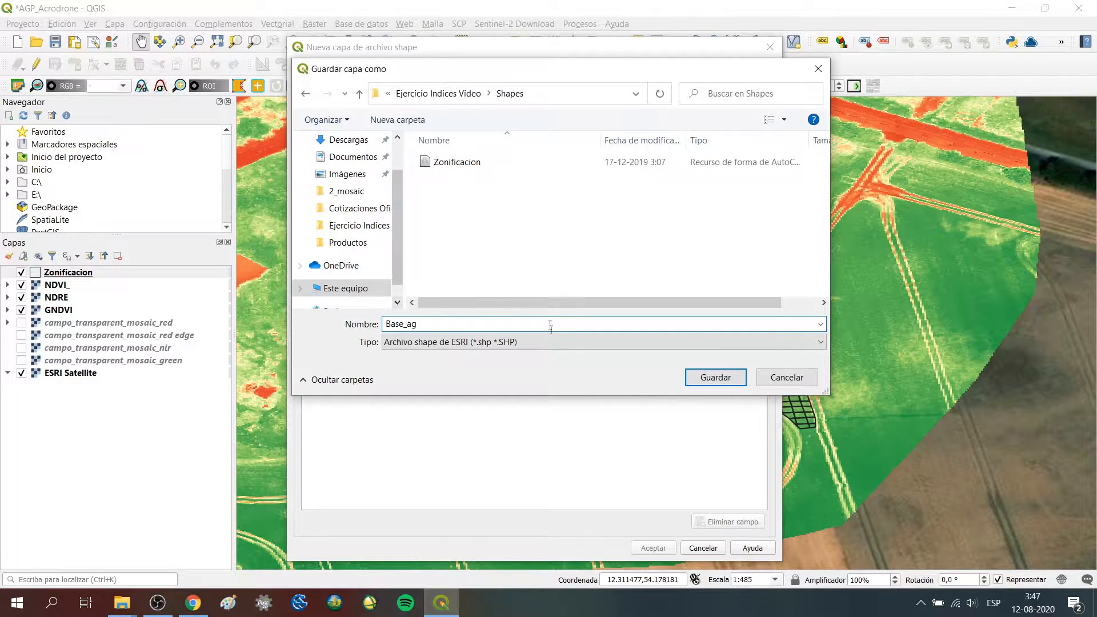
pyautogui.click(707, 379)
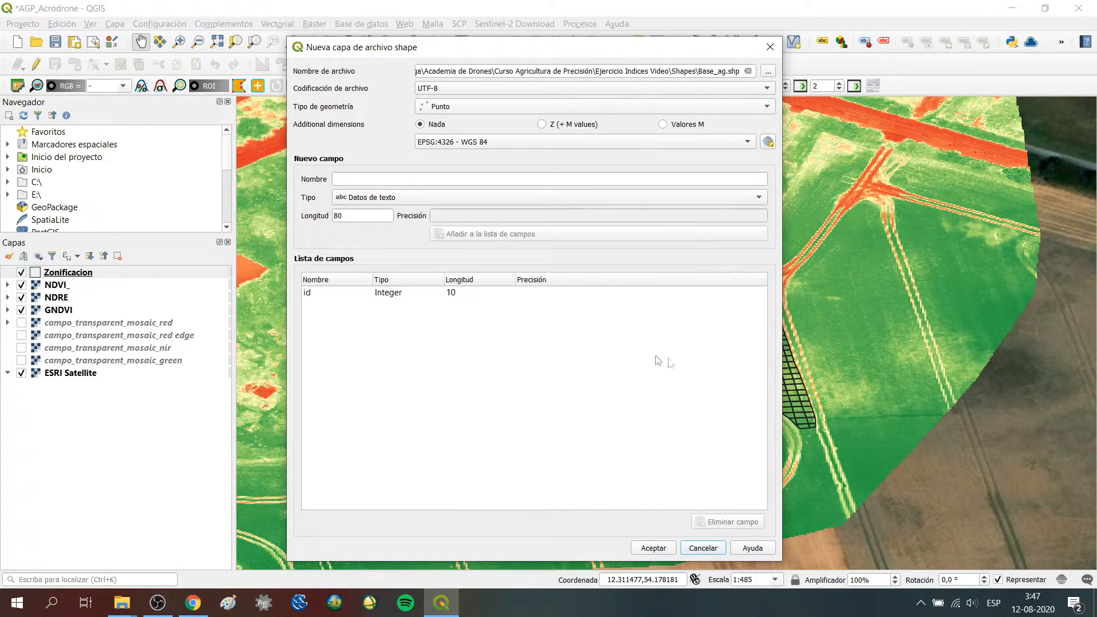
pyautogui.click(423, 110)
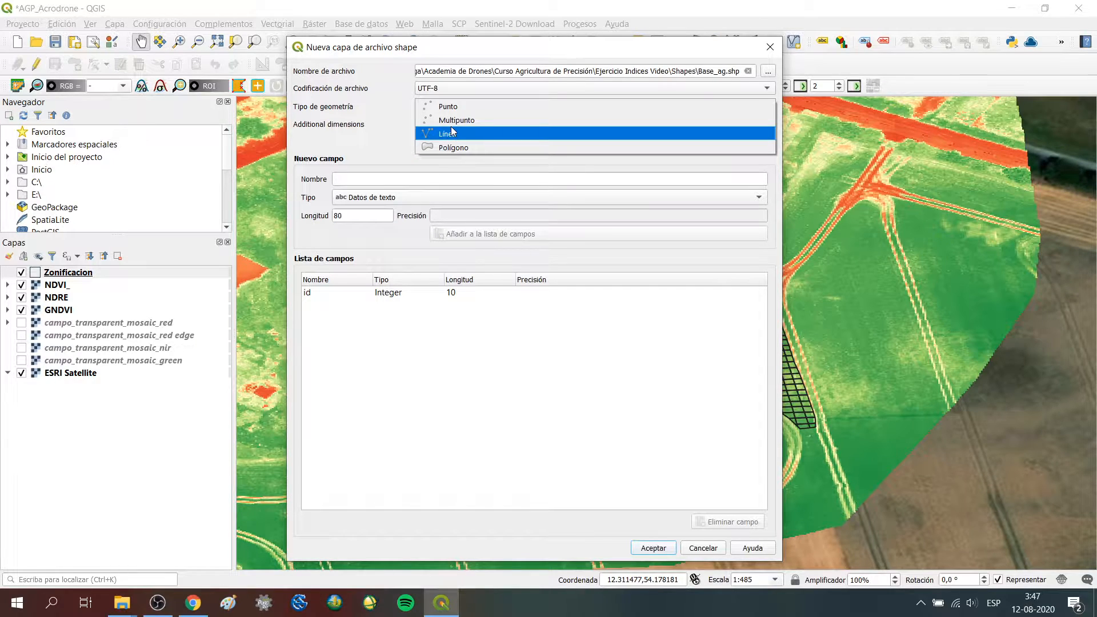
pyautogui.click(455, 147)
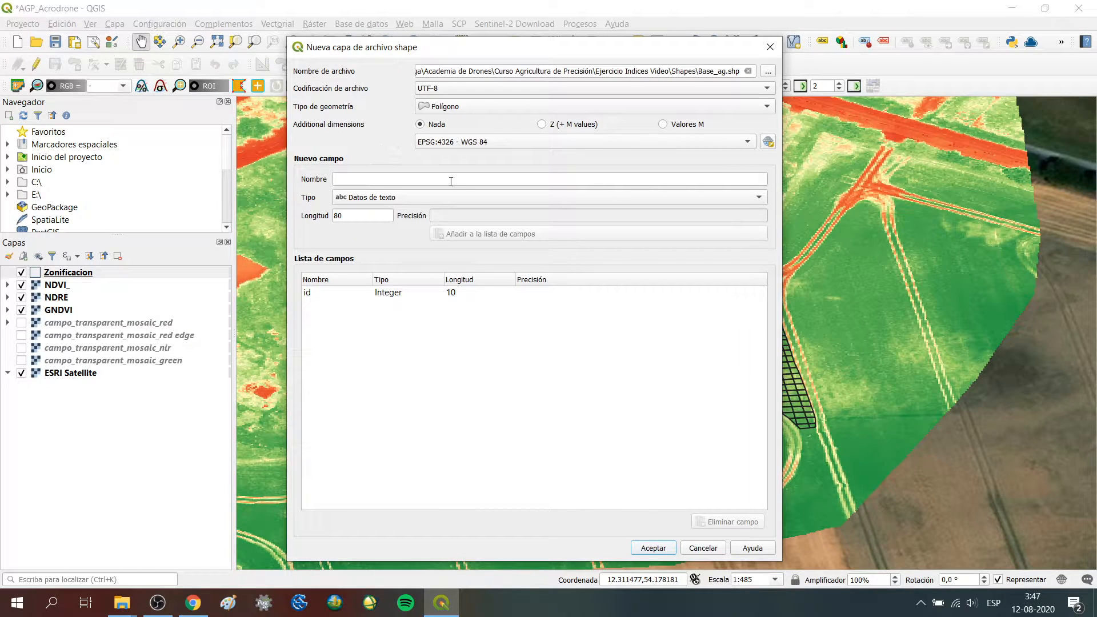
# Step: Add a decimal number field named NDVI with length 7 and precision 2 to the new layer's field list
pyautogui.click(371, 181)
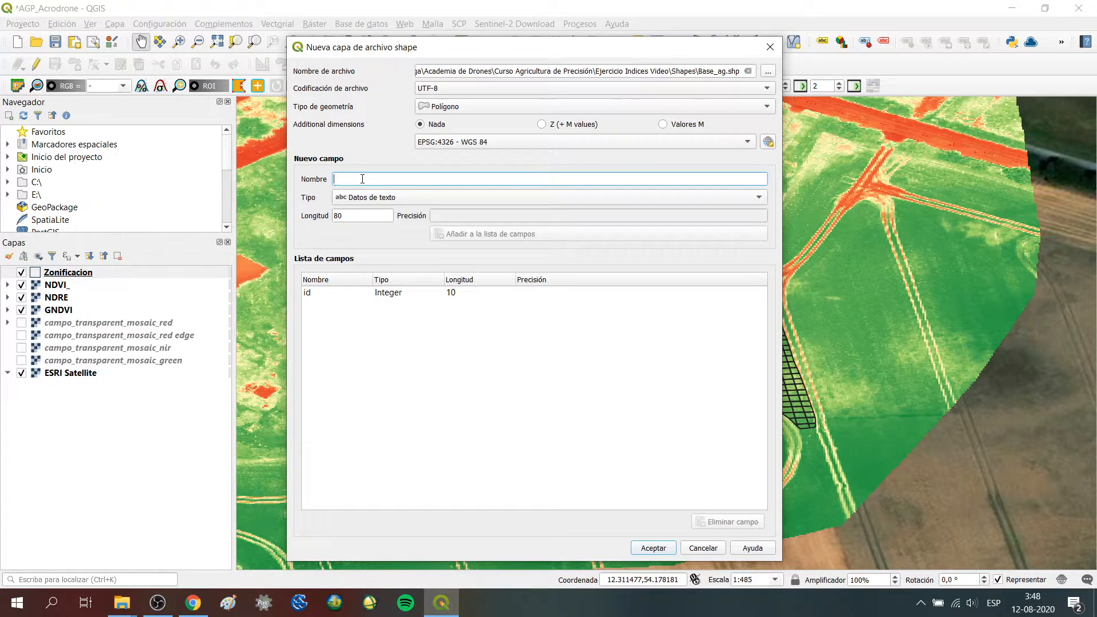
pyautogui.write('NDVI')
pyautogui.click(367, 198)
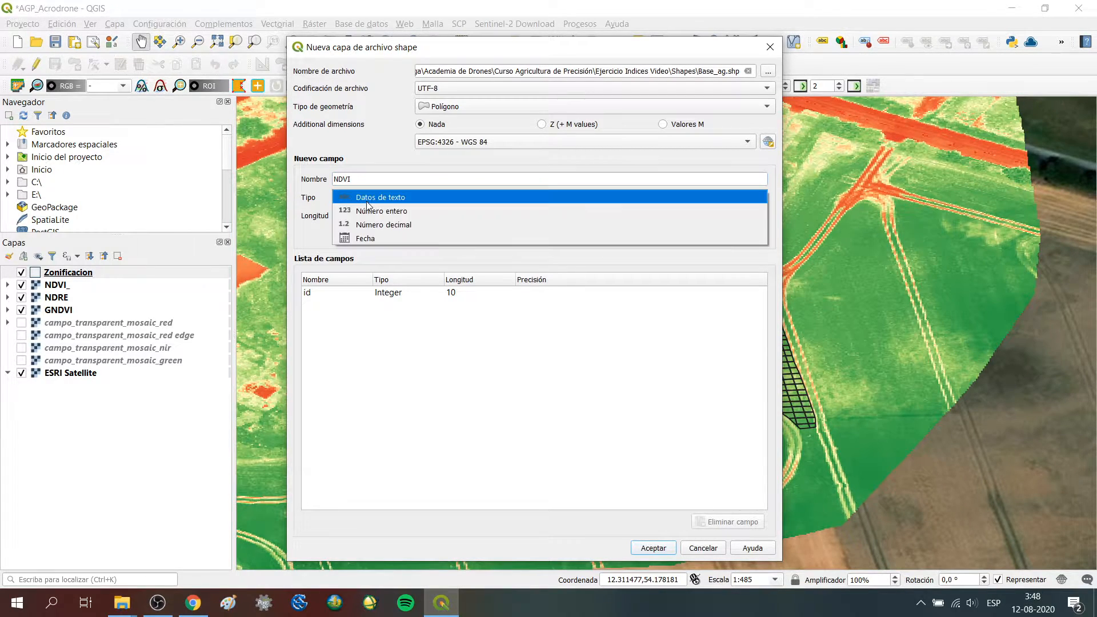
pyautogui.click(369, 226)
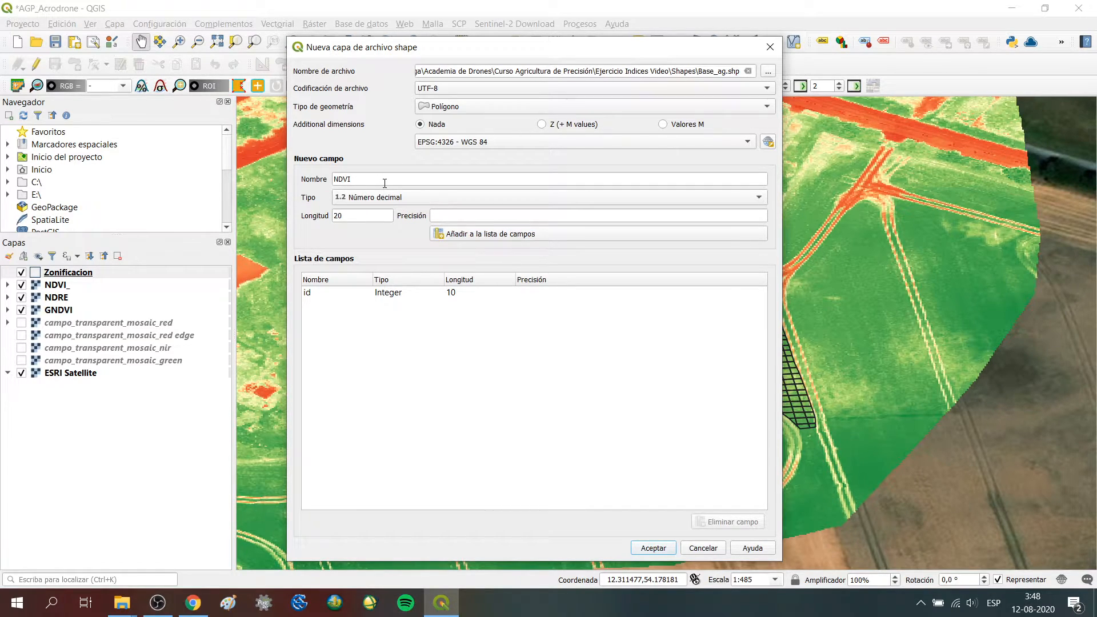
pyautogui.click(352, 216)
pyautogui.click(442, 217)
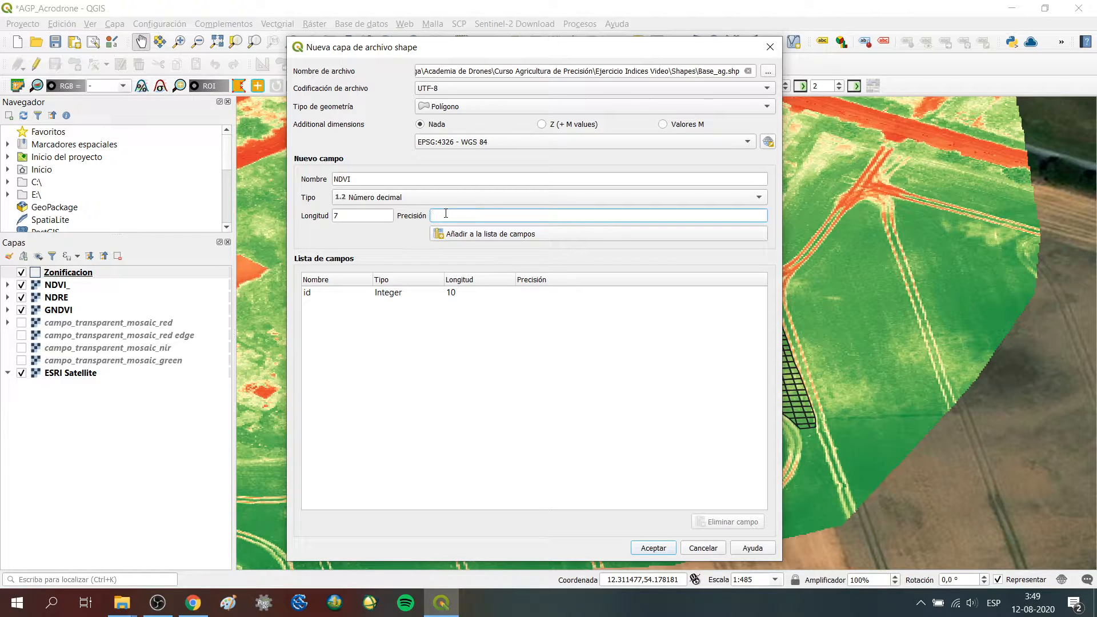
pyautogui.click(479, 239)
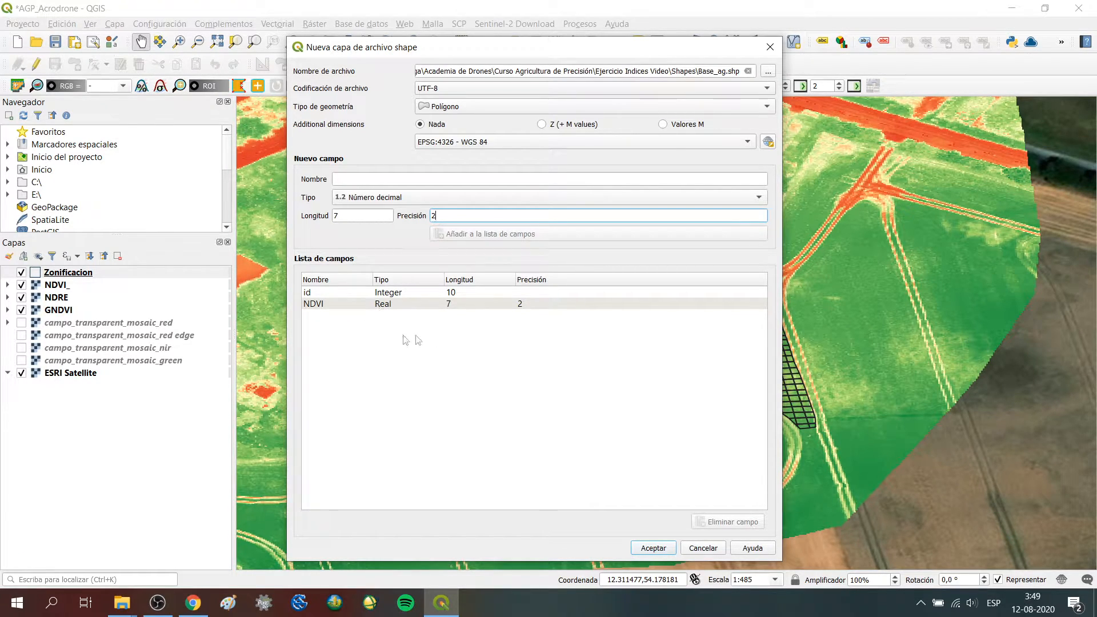
# Step: Add NDRE and GNDVI decimal fields with length 7 and precision 2, and create the shapefile layer
pyautogui.click(372, 179)
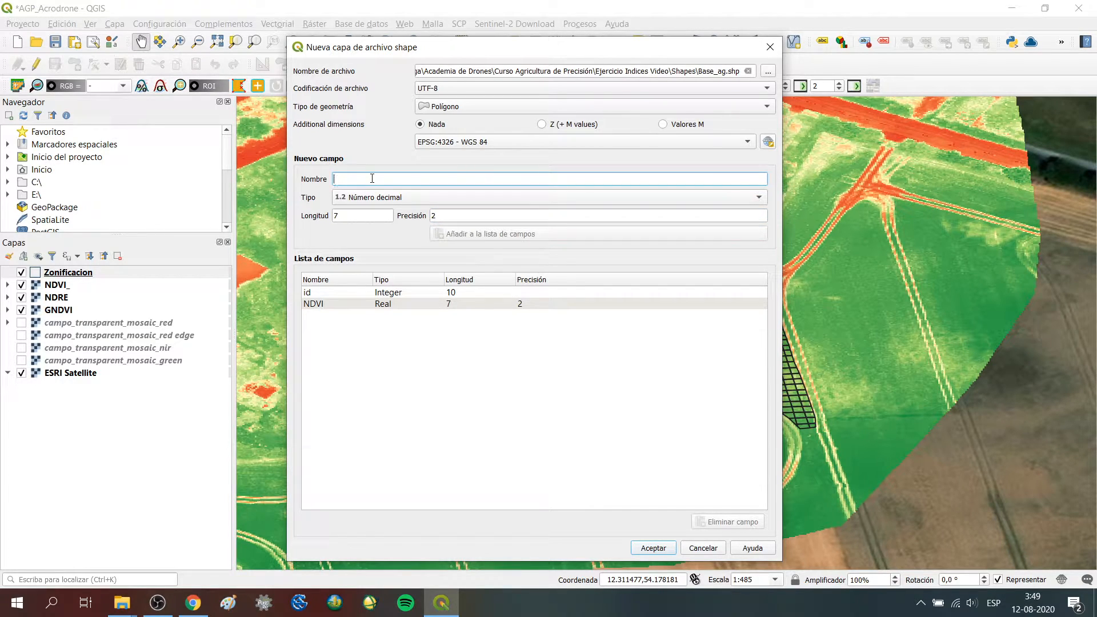
pyautogui.write('NDRE')
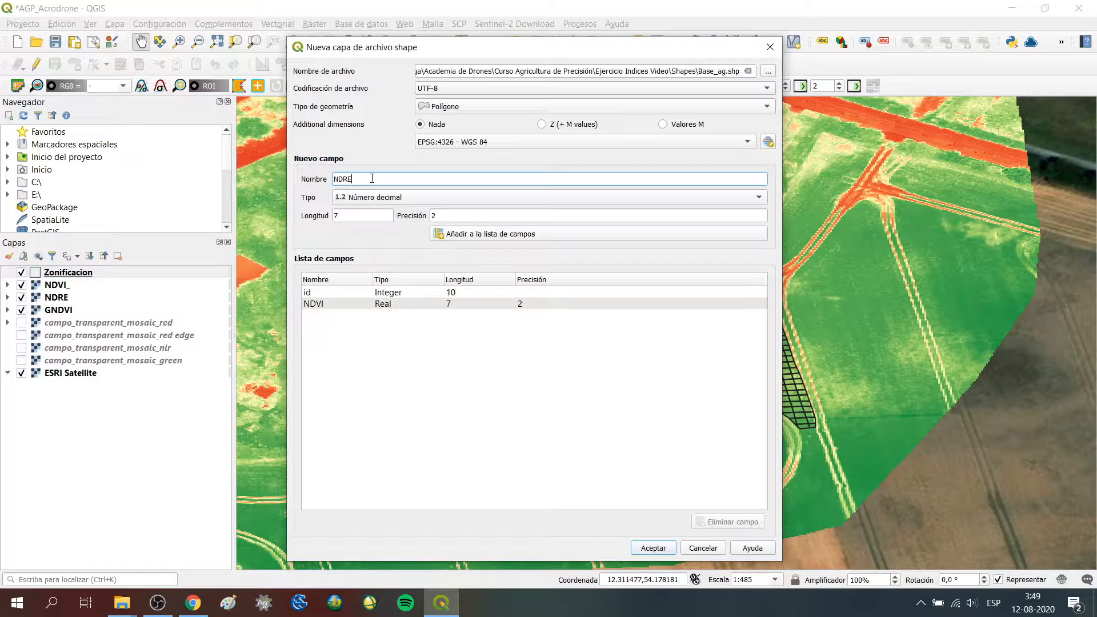
pyautogui.click(460, 235)
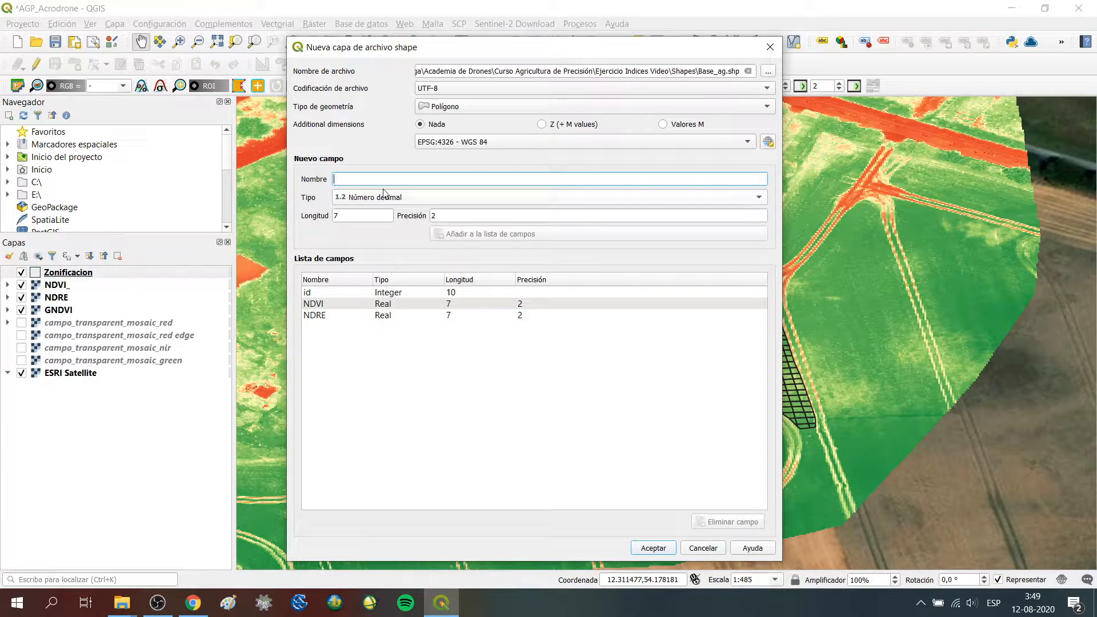
pyautogui.write('GNDVI')
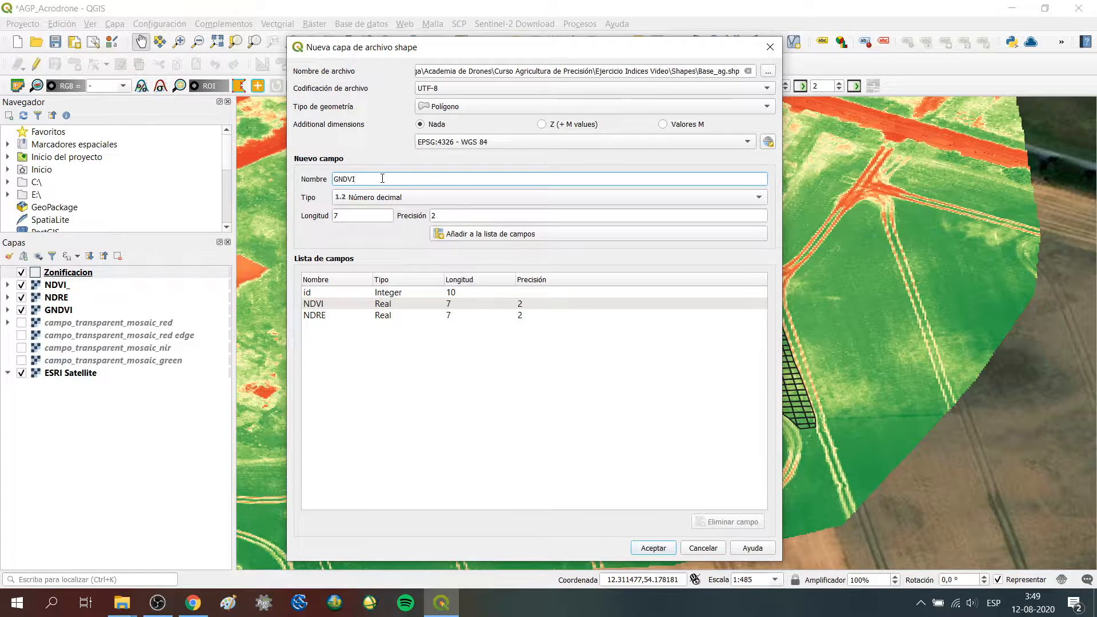
pyautogui.click(382, 202)
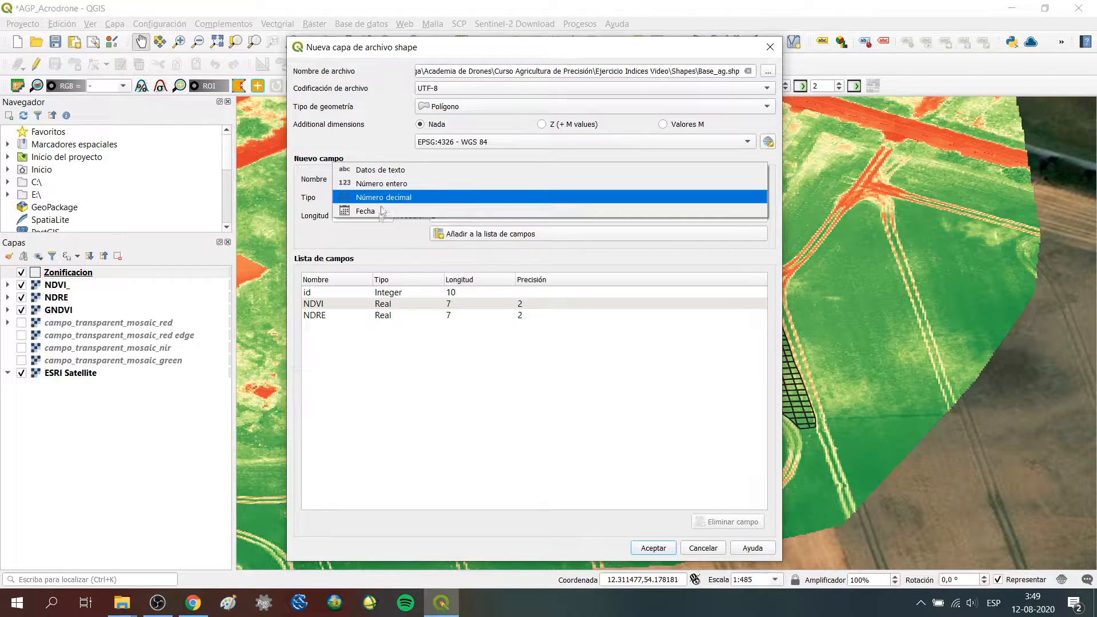
pyautogui.click(384, 305)
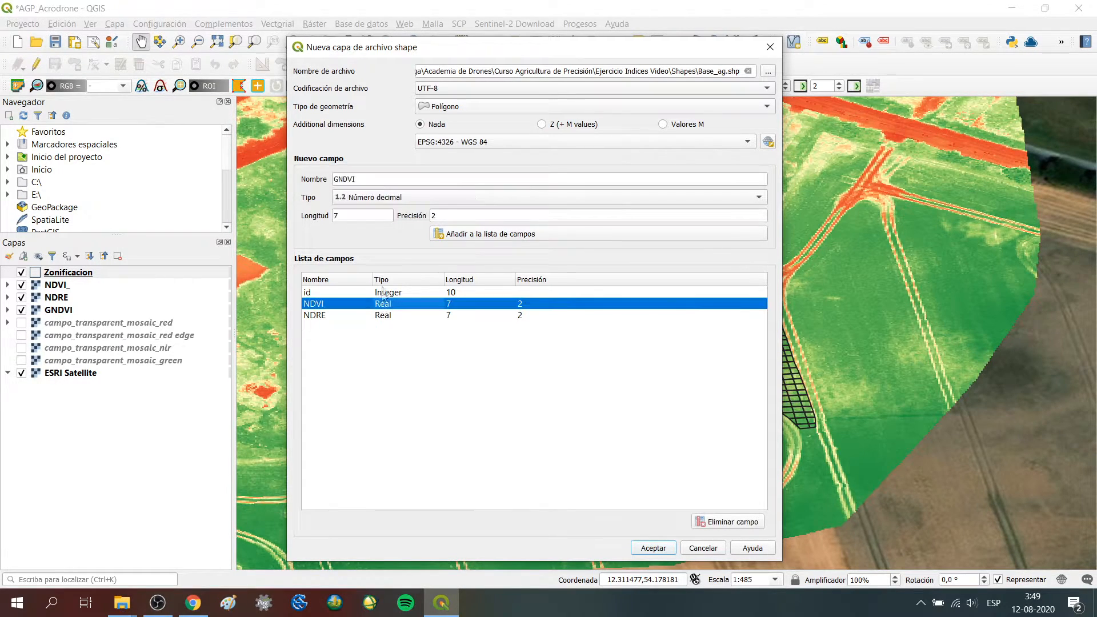
pyautogui.click(445, 242)
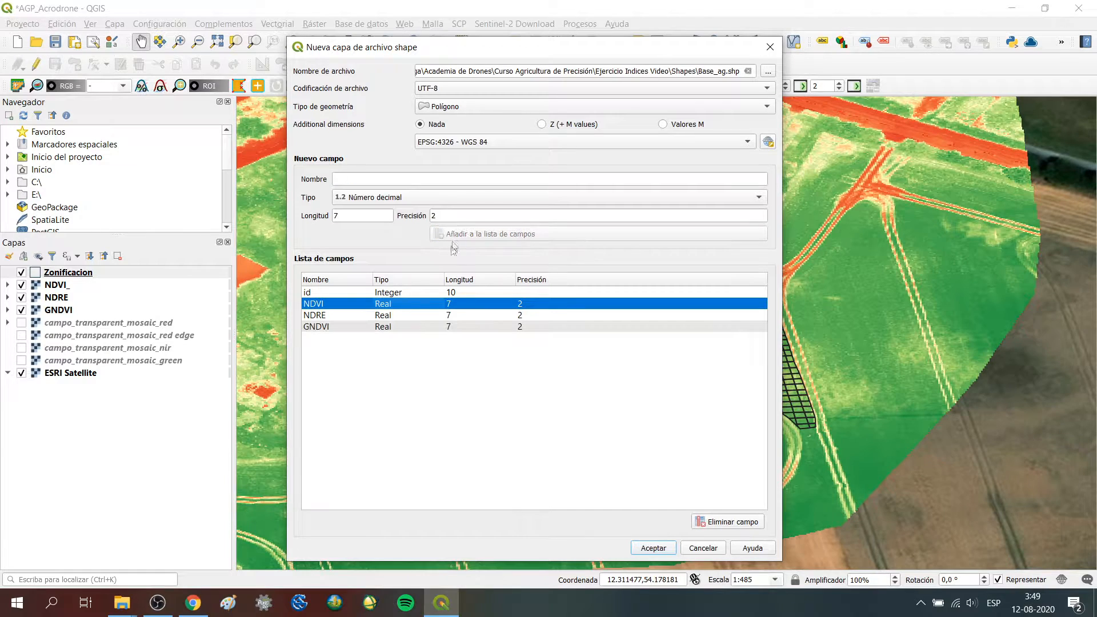
pyautogui.click(653, 549)
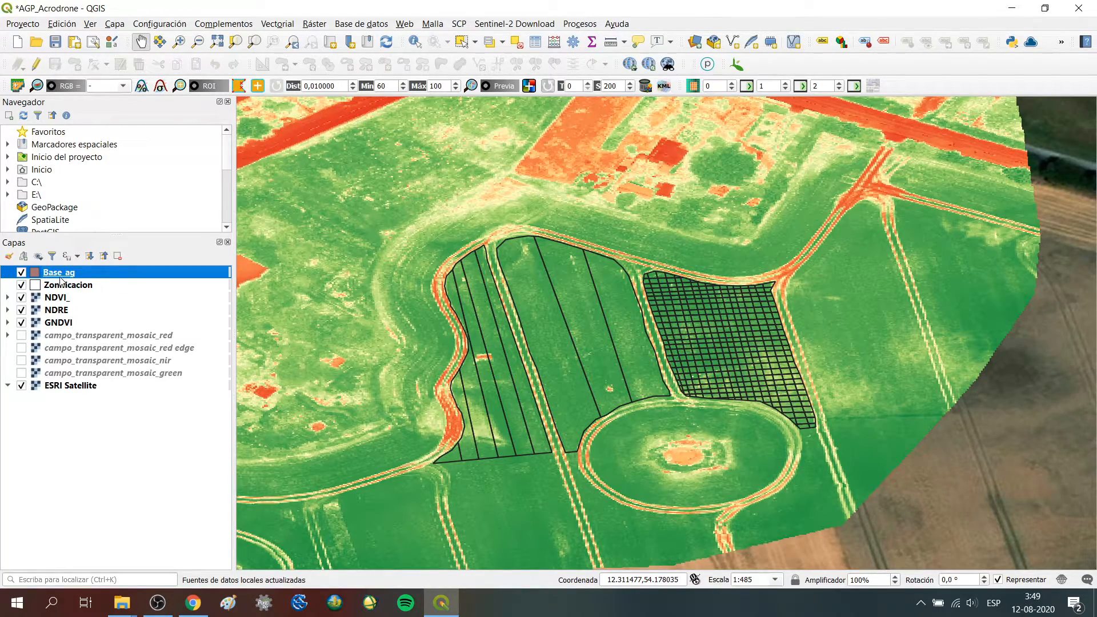
# Step: Turn on editing for the Base_ag layer and check whether the Digitalización avanzada toolbar is shown
pyautogui.moveTo(416, 337); pyautogui.dragTo(437, 231)
pyautogui.scroll(1, 368, 397)
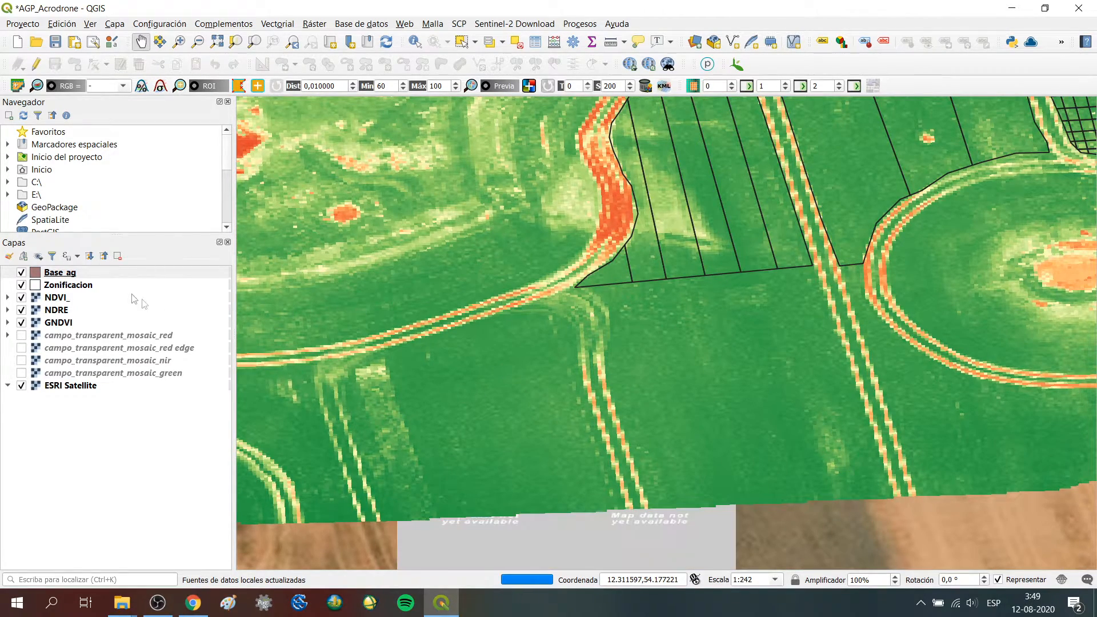
pyautogui.moveTo(484, 297); pyautogui.dragTo(497, 337)
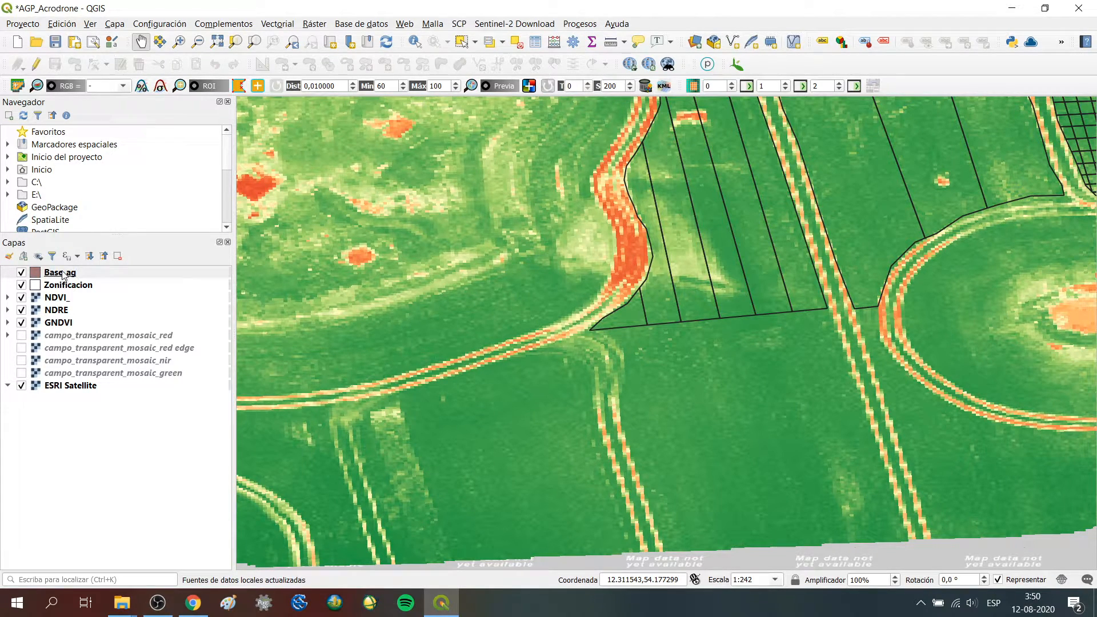
pyautogui.rightClick(63, 274)
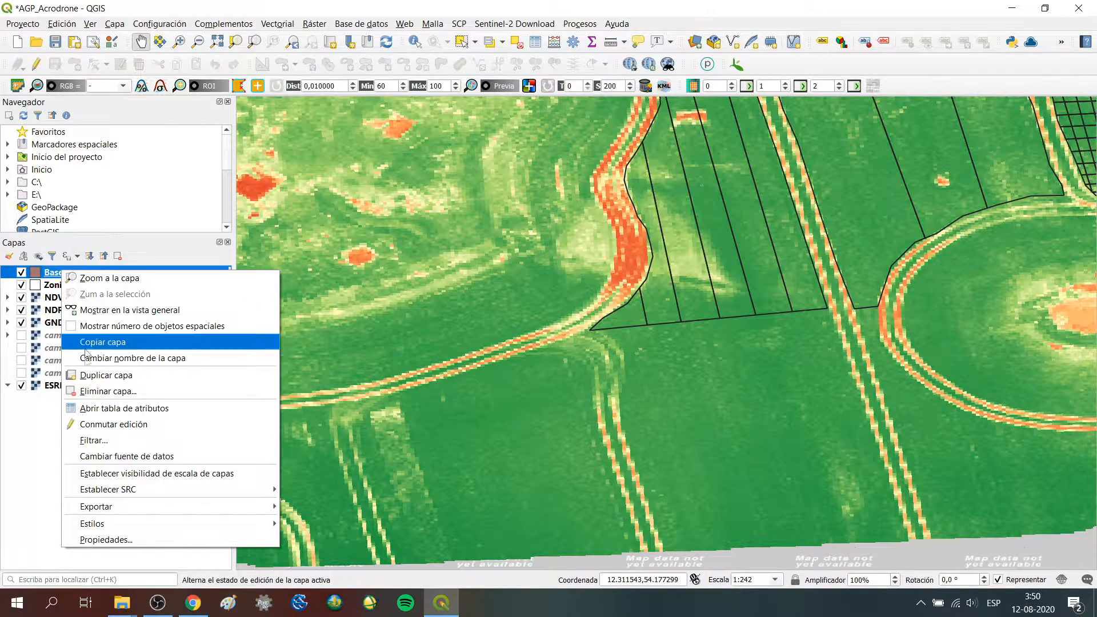
pyautogui.click(90, 424)
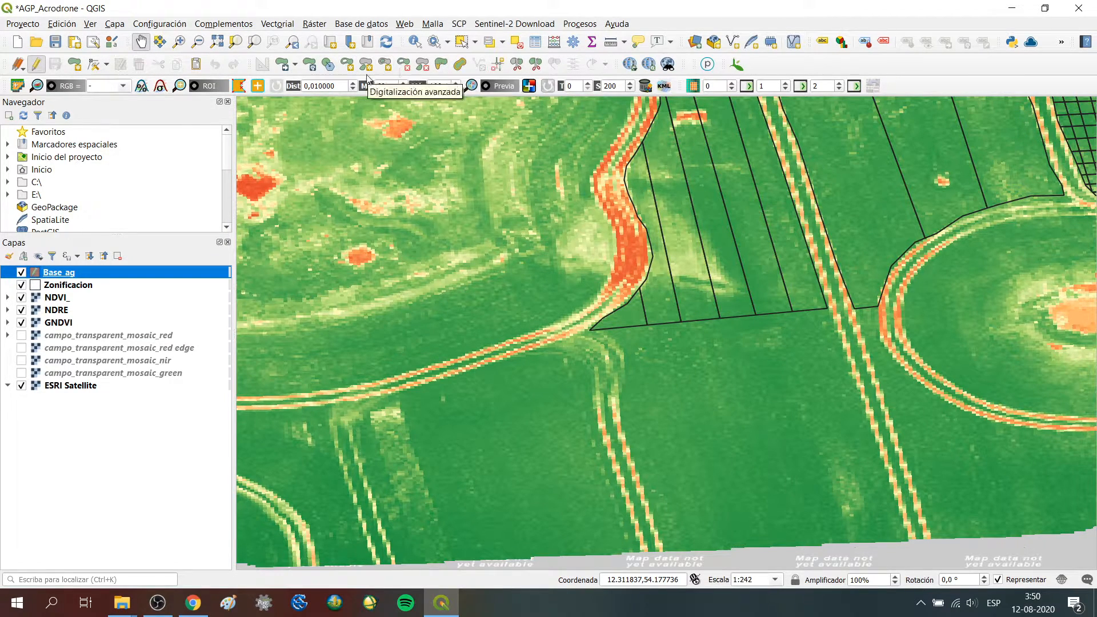
pyautogui.rightClick(791, 64)
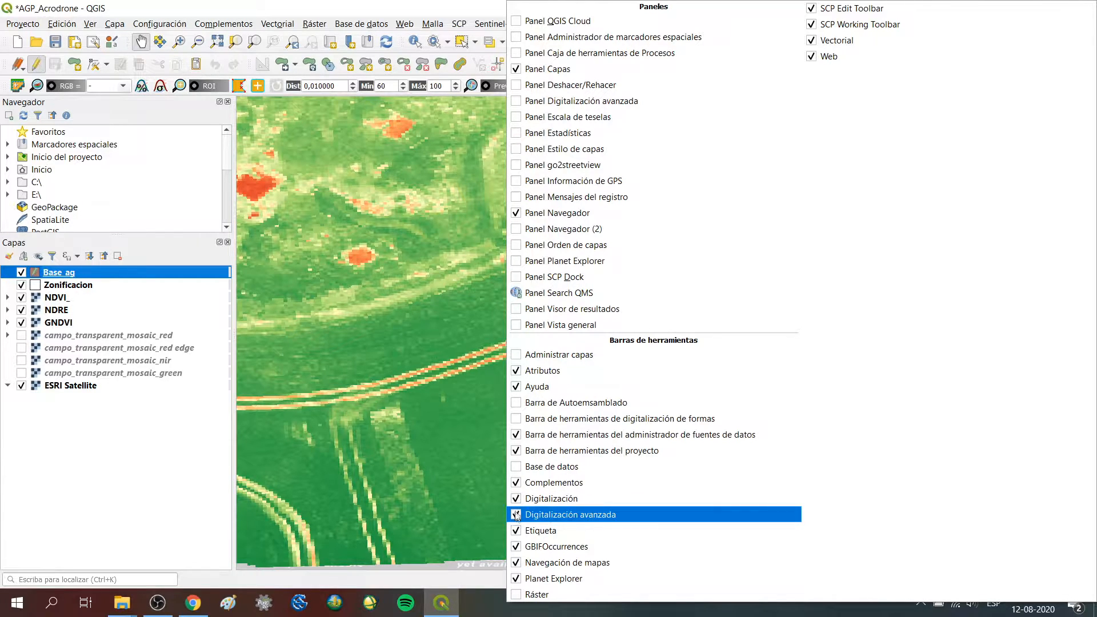
pyautogui.click(340, 6)
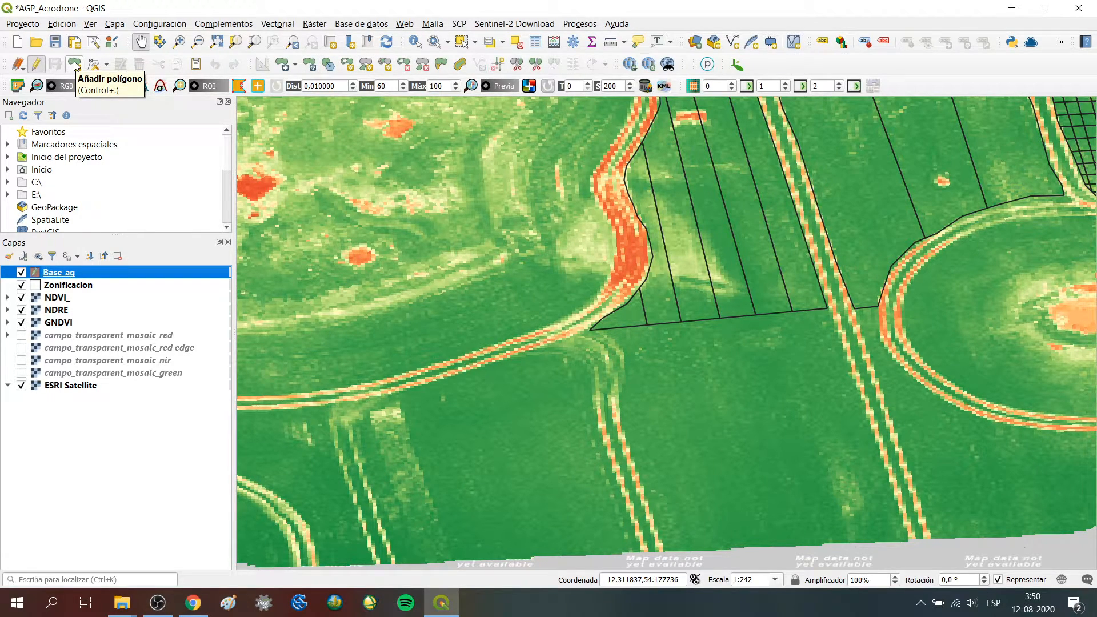
# Step: Digitize a Base_ag polygon over the green strip along the curved track, up to the pale patch beside the orange area, with id 1
pyautogui.click(75, 64)
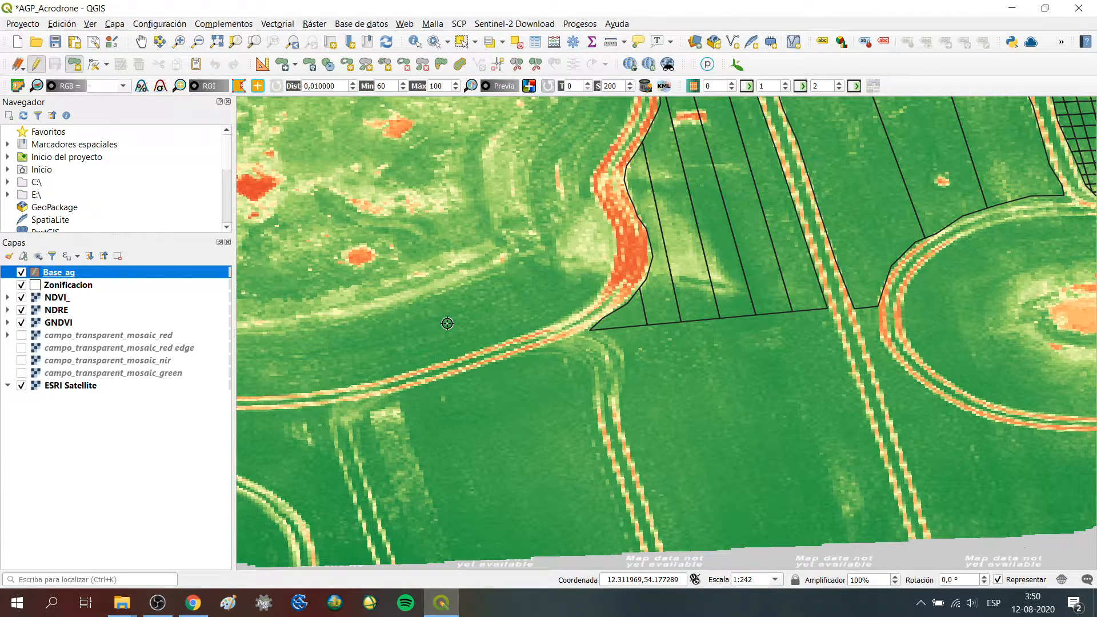
pyautogui.click(330, 320)
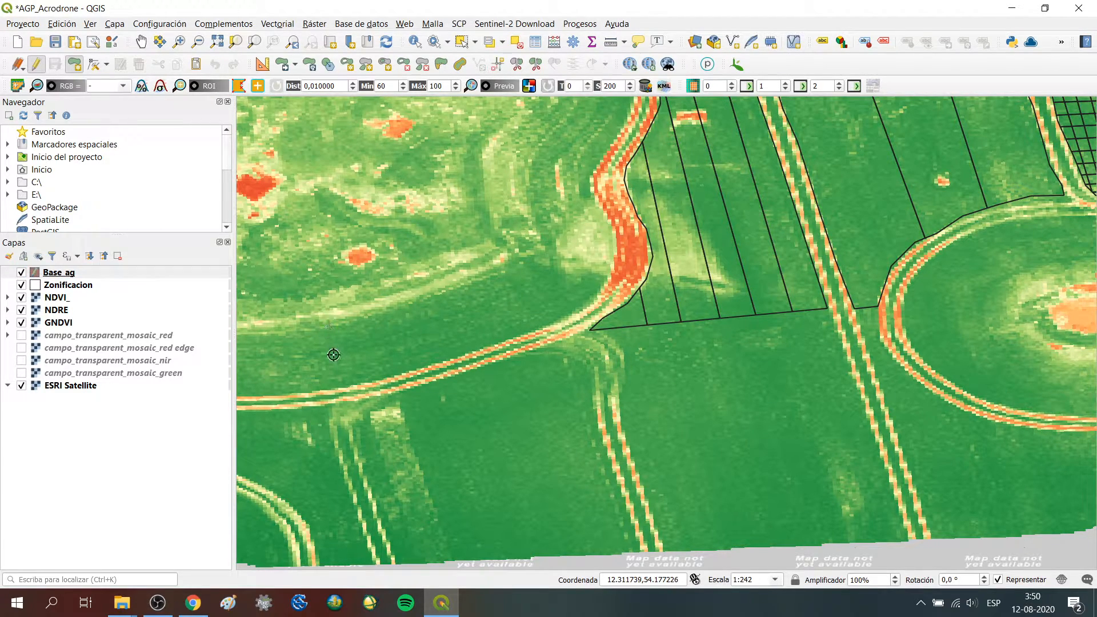
pyautogui.click(331, 385)
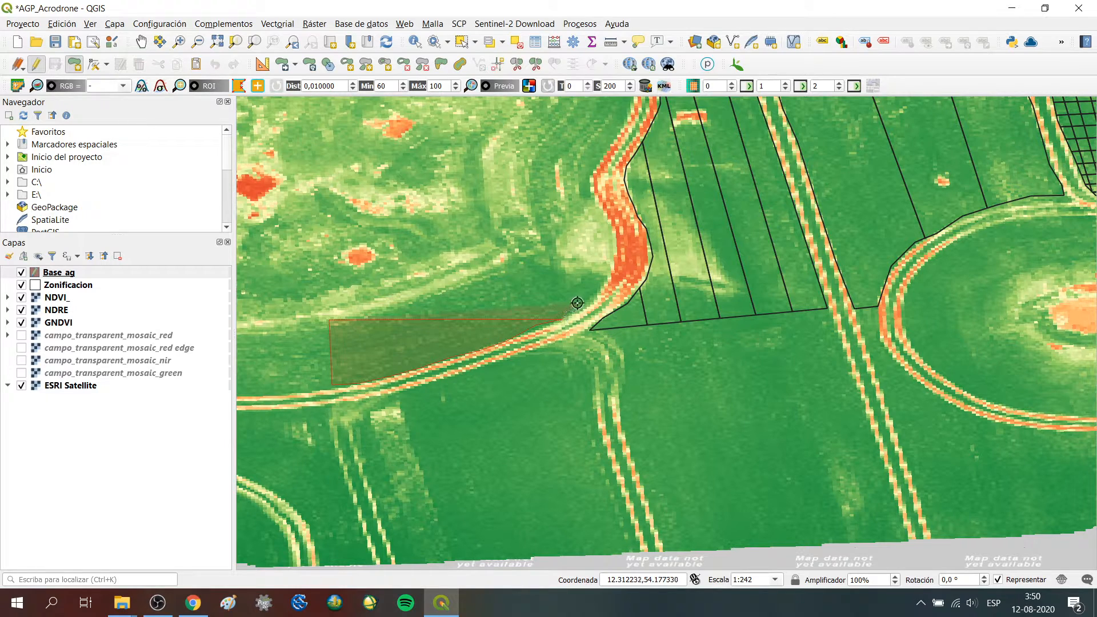
pyautogui.click(600, 276)
pyautogui.click(612, 227)
pyautogui.click(606, 207)
pyautogui.click(584, 197)
pyautogui.click(540, 210)
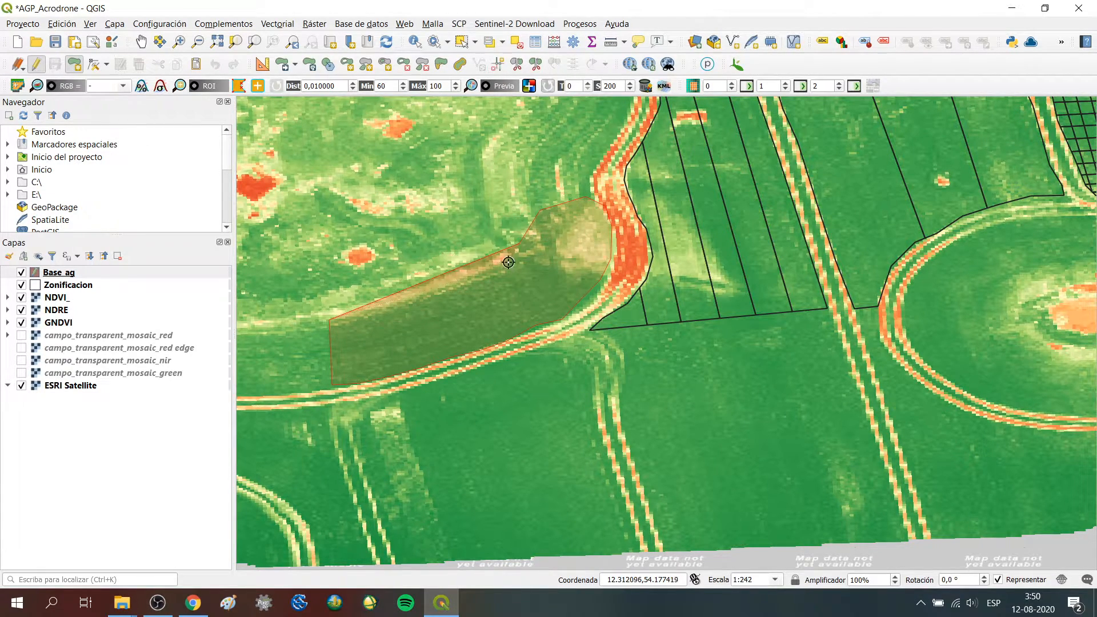
pyautogui.click(485, 273)
pyautogui.click(442, 288)
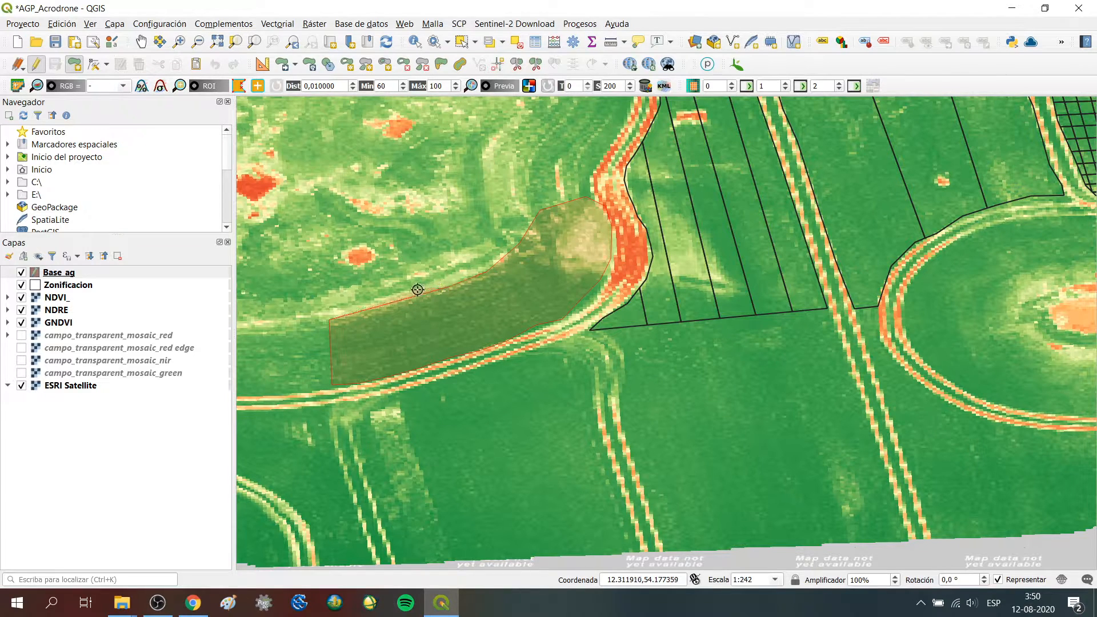
pyautogui.rightClick(382, 306)
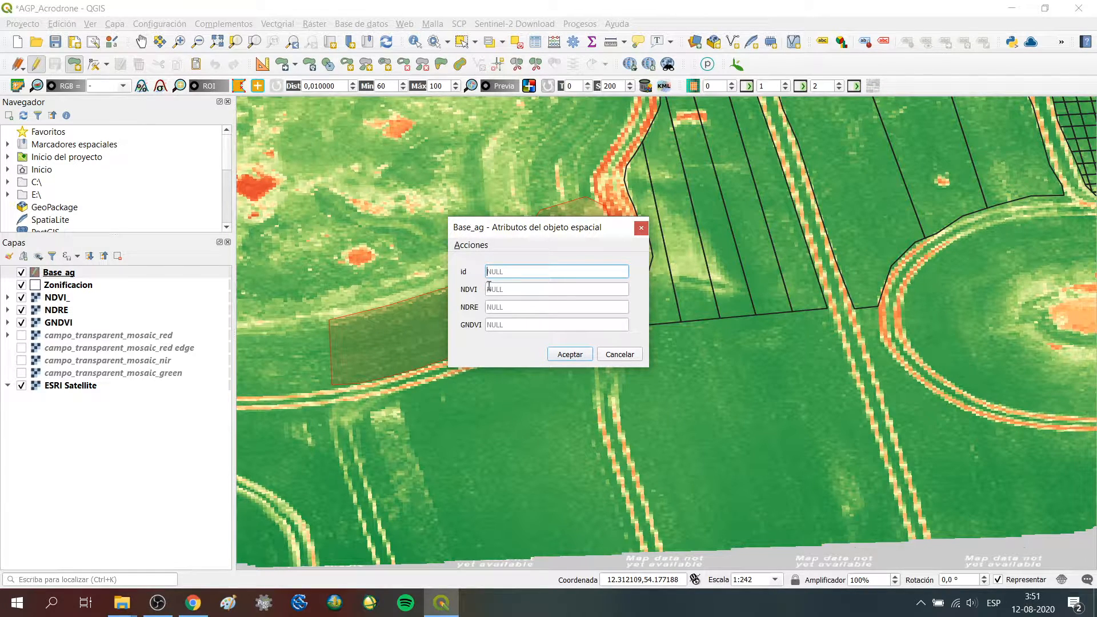
pyautogui.write('1')
pyautogui.click(562, 355)
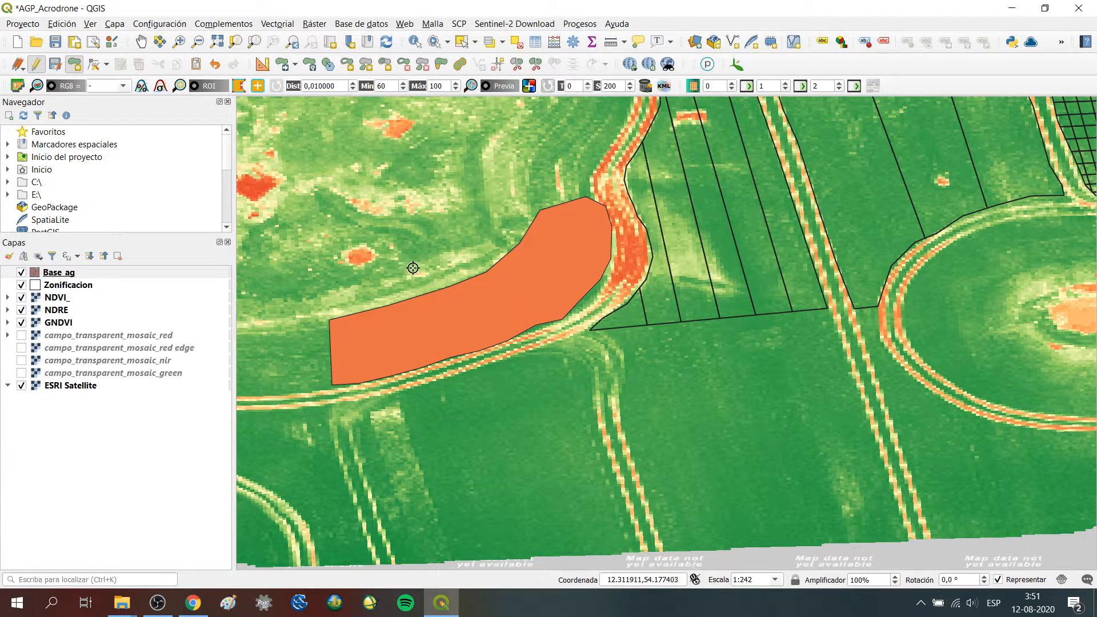
# Step: Inspect the id, NDVI, NDRE and GNDVI values of the new polygon in the Base_ag attribute table
pyautogui.rightClick(70, 278)
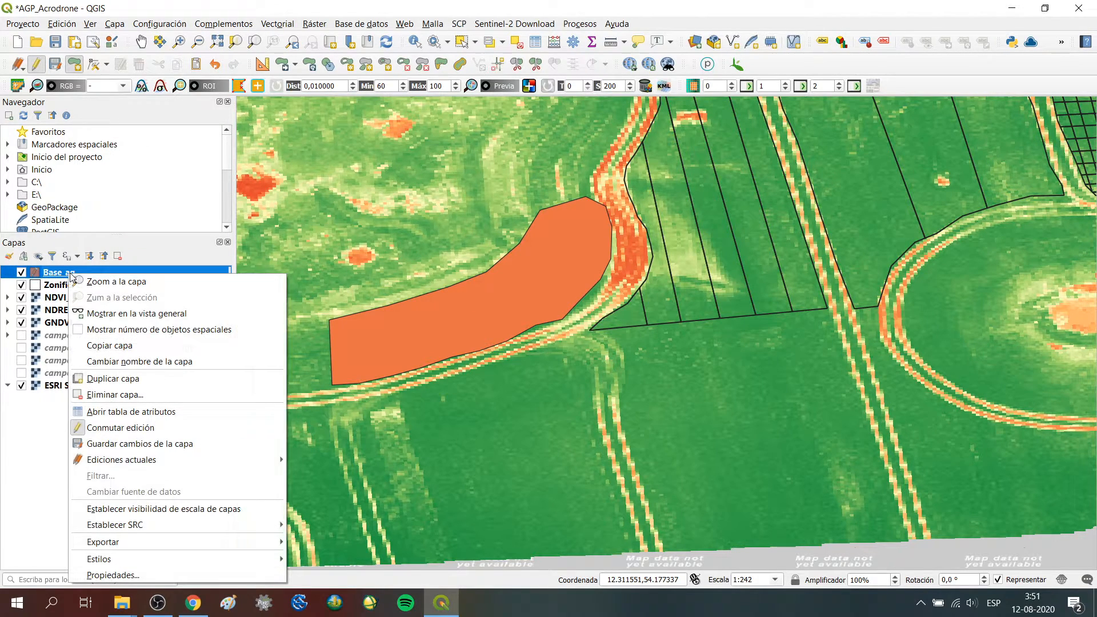
pyautogui.click(89, 418)
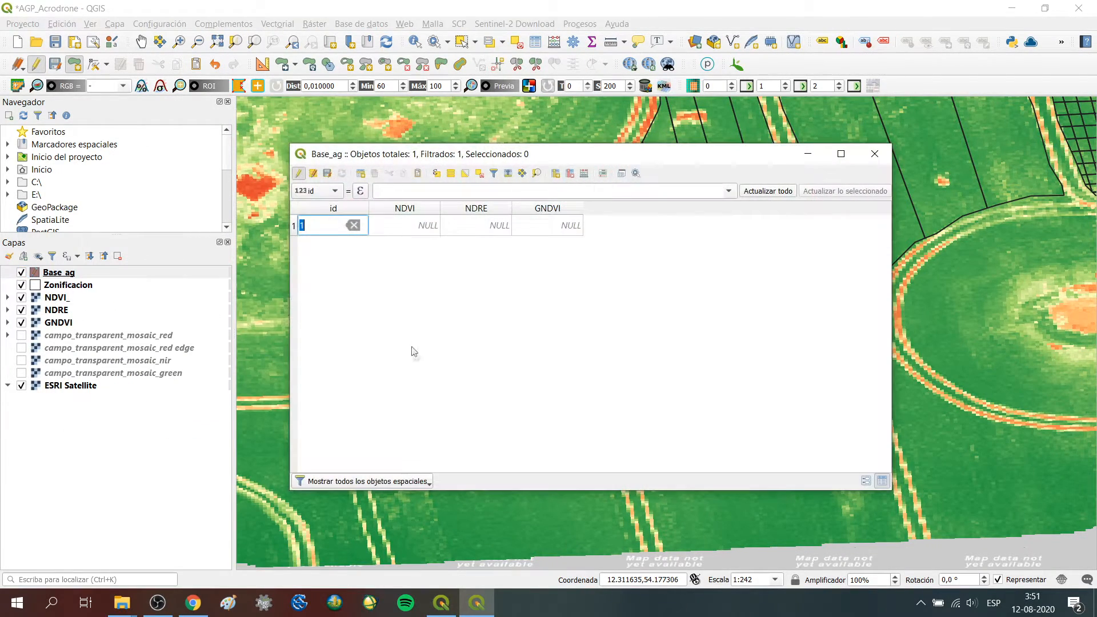
pyautogui.doubleClick(420, 226)
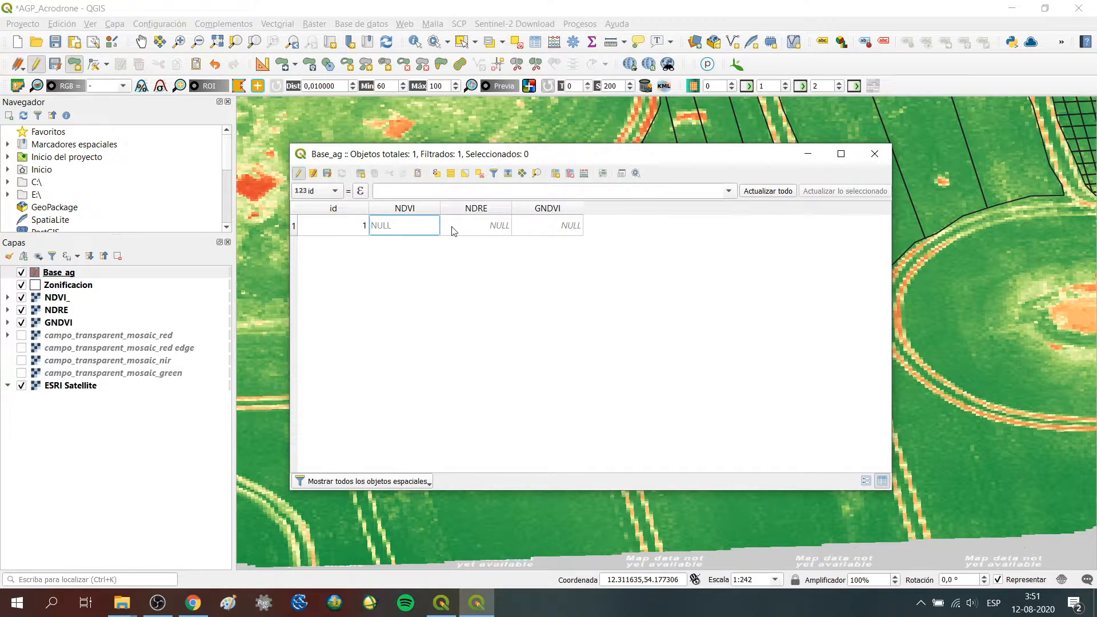
pyautogui.write('4')
pyautogui.press('BackSpace')
pyautogui.press('Return')
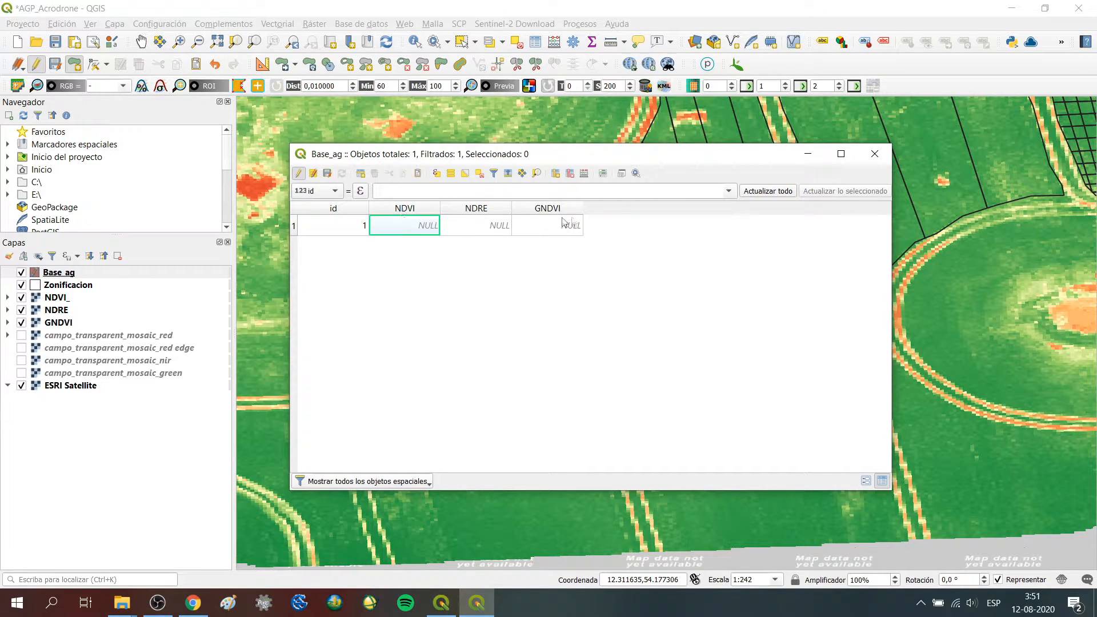
pyautogui.click(874, 154)
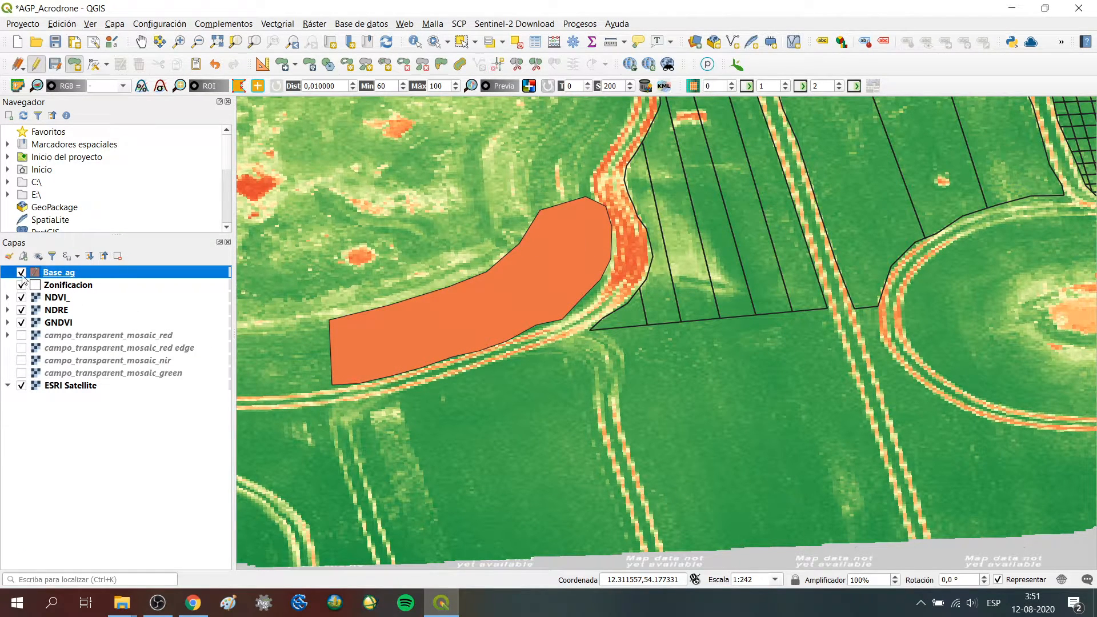
# Step: Hide the Base_ag layer and examine the Zonificacion strip plots over the index raster
pyautogui.click(21, 274)
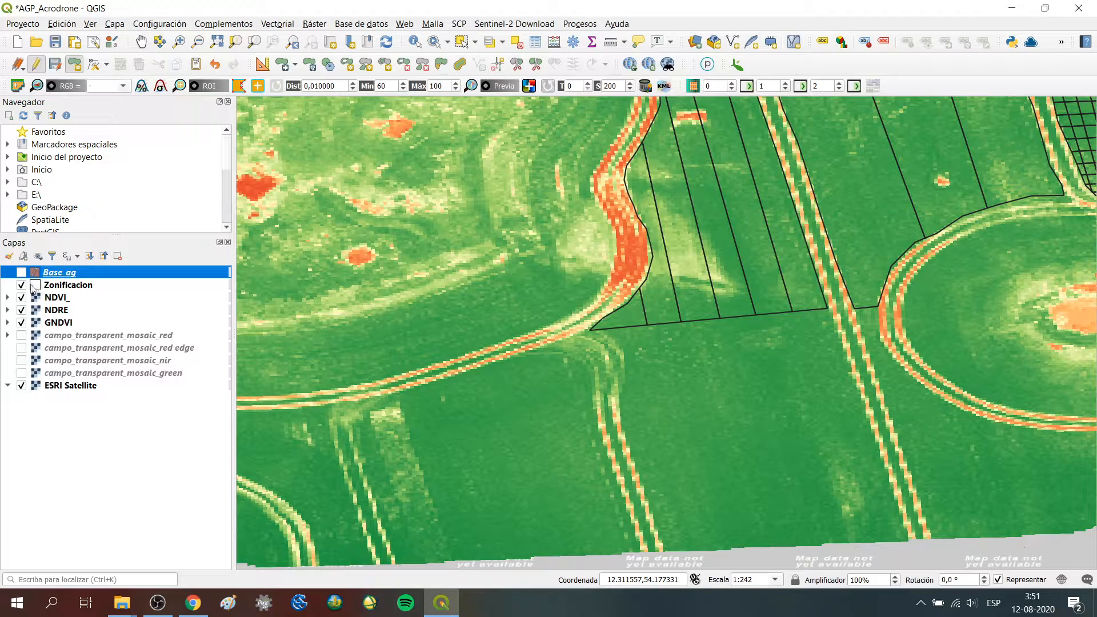
pyautogui.click(140, 45)
pyautogui.moveTo(593, 269); pyautogui.dragTo(340, 399)
pyautogui.moveTo(682, 308); pyautogui.dragTo(582, 360)
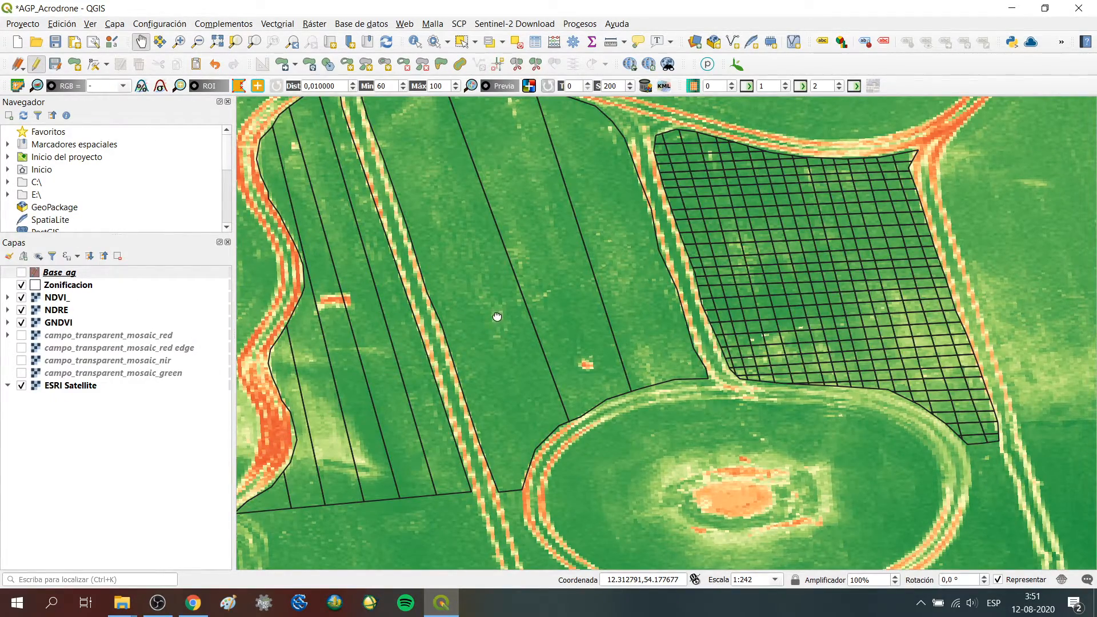
pyautogui.moveTo(496, 316); pyautogui.dragTo(519, 351)
pyautogui.moveTo(537, 309); pyautogui.dragTo(526, 339)
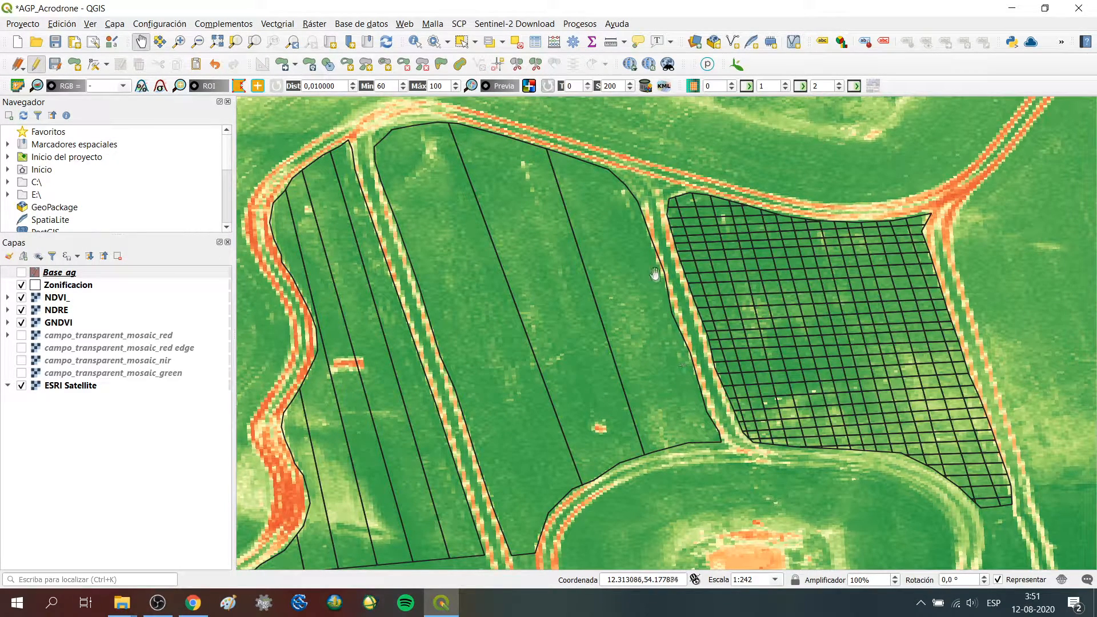
pyautogui.moveTo(403, 360); pyautogui.dragTo(454, 253)
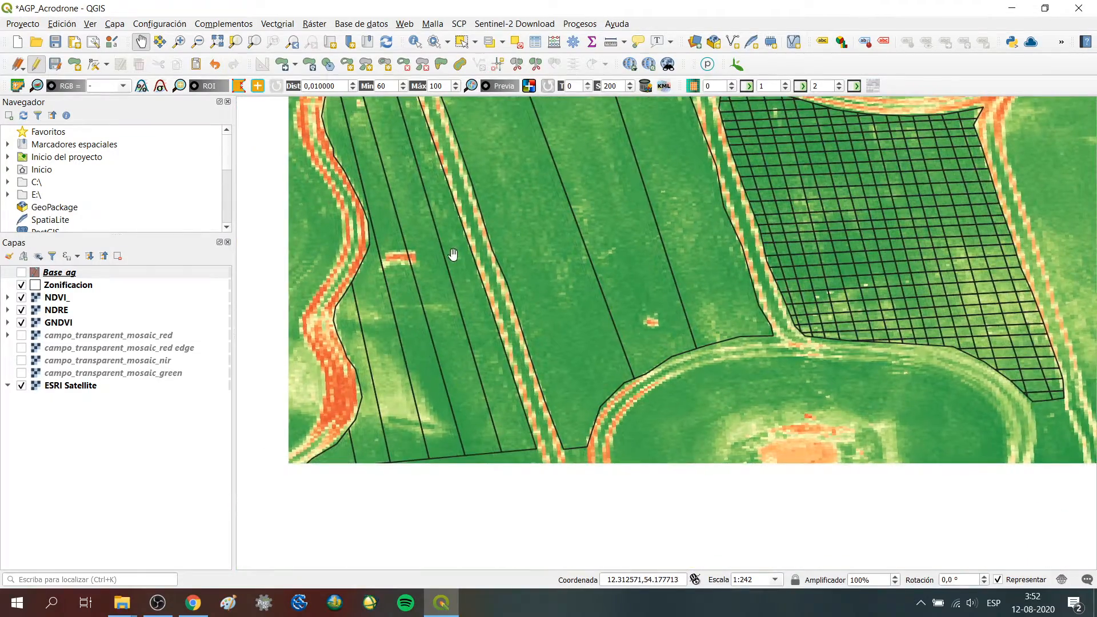
pyautogui.moveTo(525, 266); pyautogui.dragTo(375, 360)
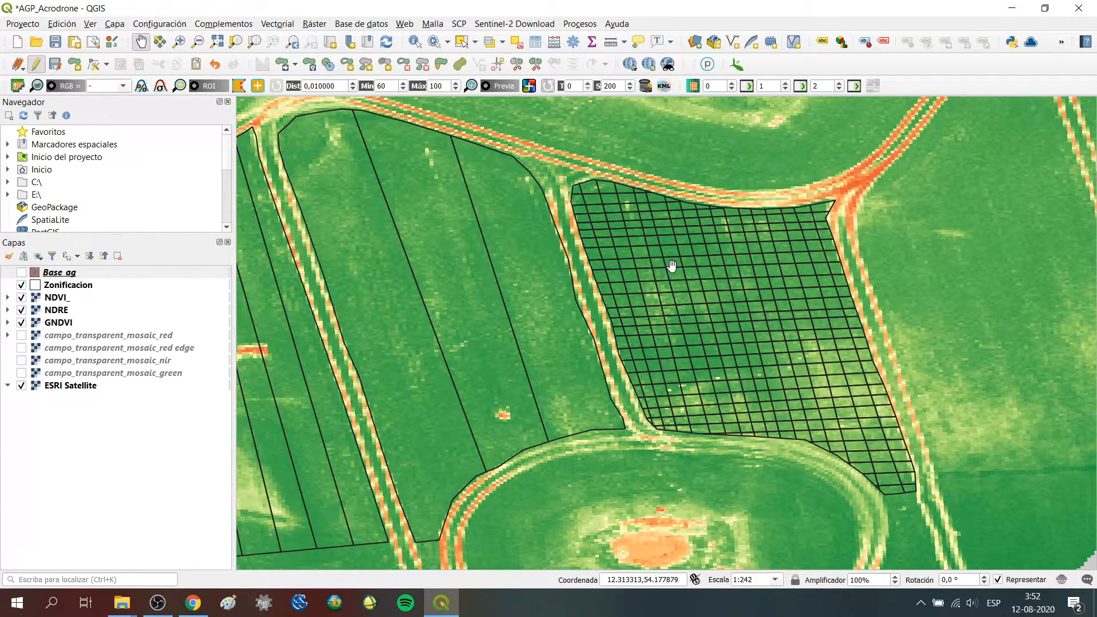
# Step: Examine the Zonificacion grid cells up close and compare them with the neighbouring strip plots
pyautogui.scroll(2, 656, 251)
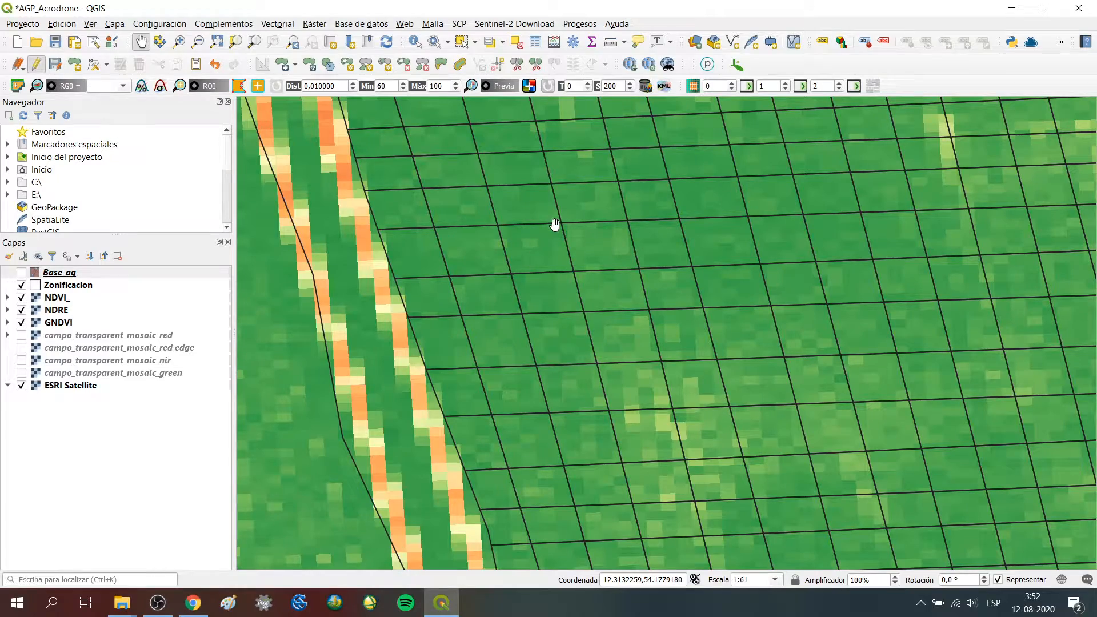
pyautogui.scroll(-4, 339, 286)
pyautogui.scroll(1, 339, 286)
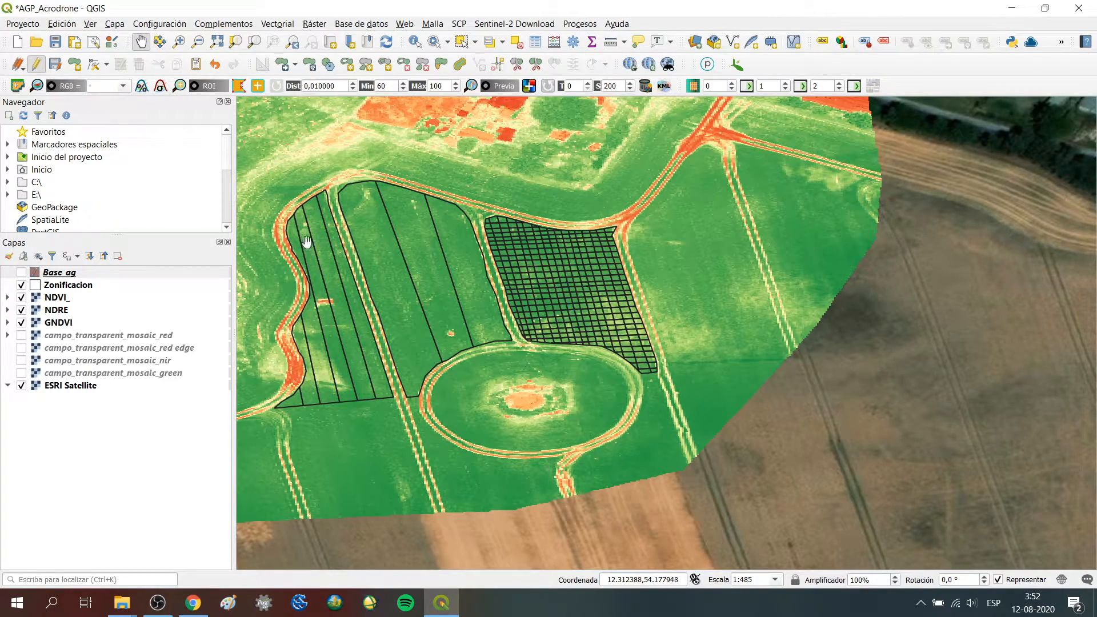
pyautogui.scroll(1, 535, 310)
pyautogui.scroll(1, 531, 308)
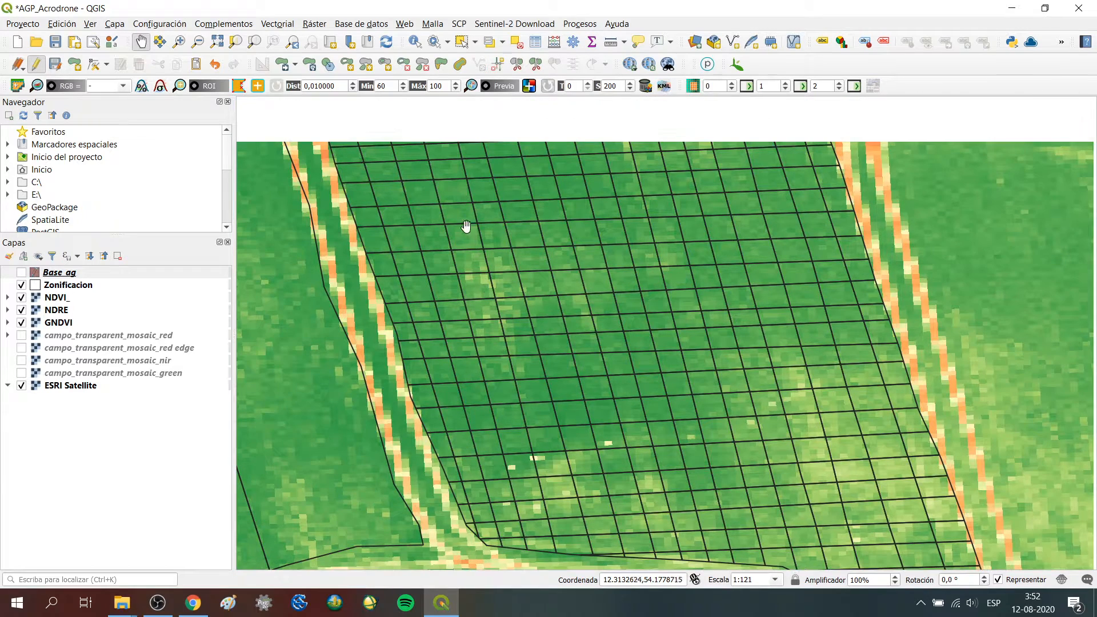
pyautogui.moveTo(465, 221); pyautogui.dragTo(466, 289)
pyautogui.moveTo(421, 245); pyautogui.dragTo(429, 282)
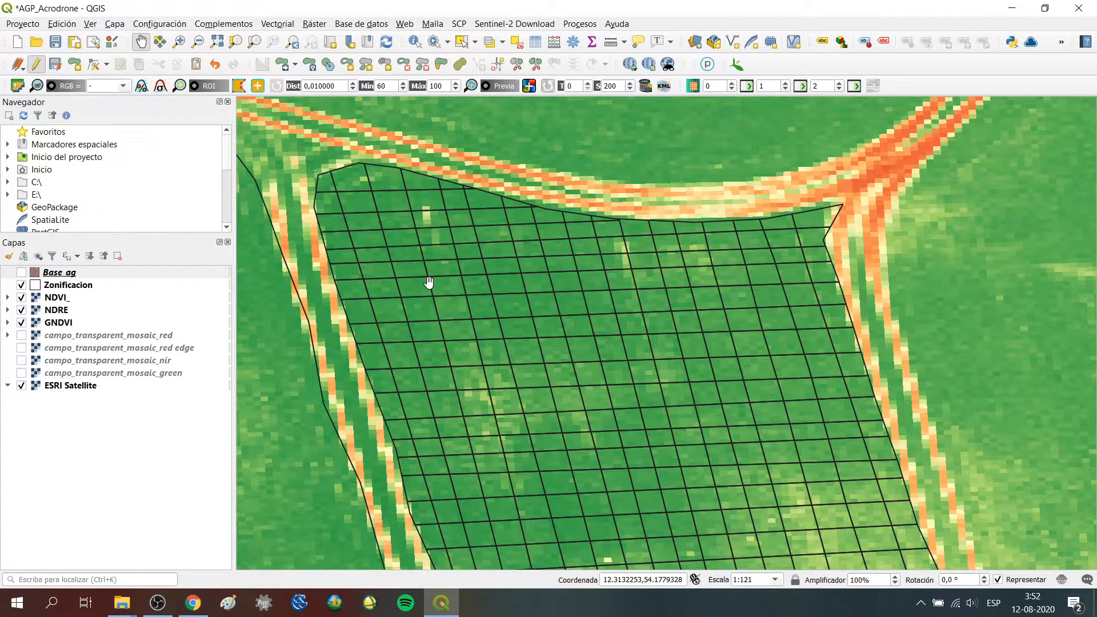
pyautogui.moveTo(428, 282); pyautogui.dragTo(448, 258)
pyautogui.scroll(1, 435, 282)
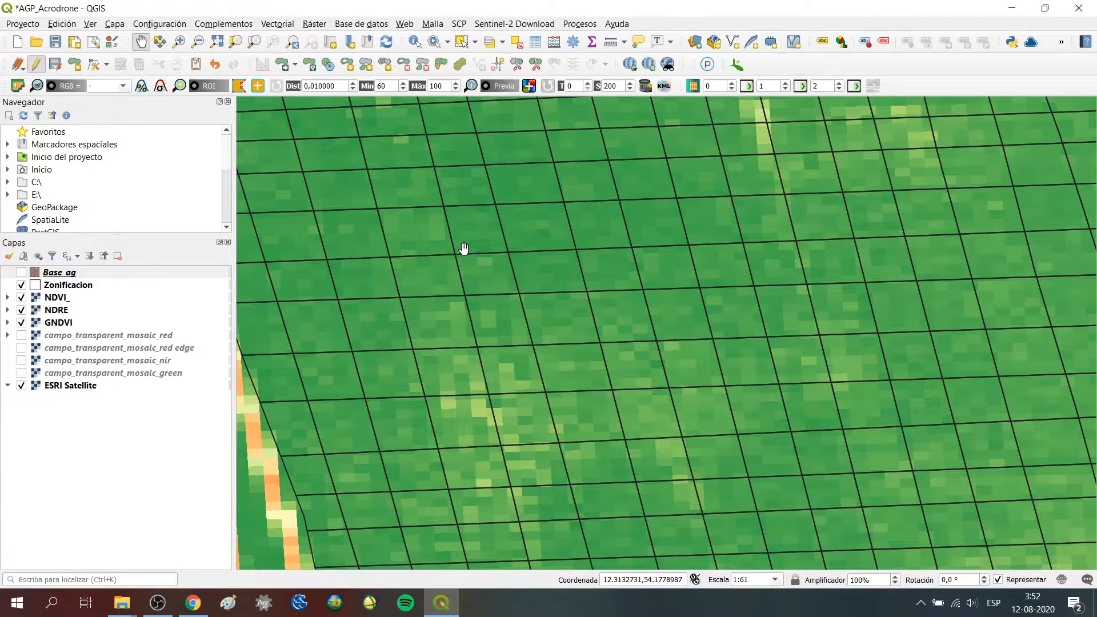
pyautogui.scroll(-1, 463, 247)
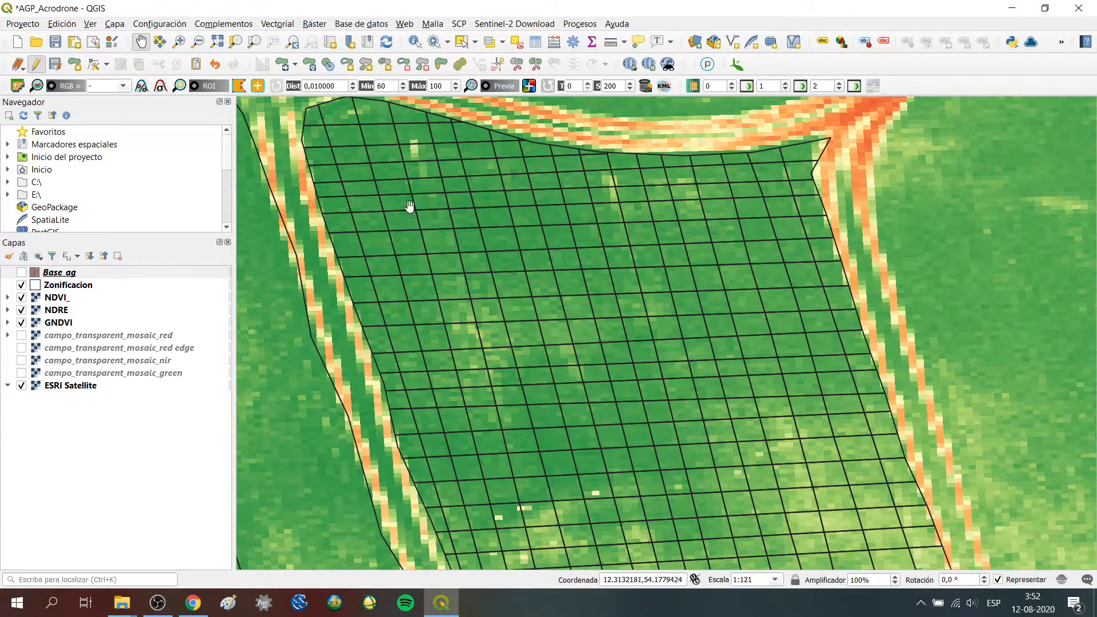
pyautogui.moveTo(312, 288); pyautogui.dragTo(537, 287)
pyautogui.scroll(-2, 400, 285)
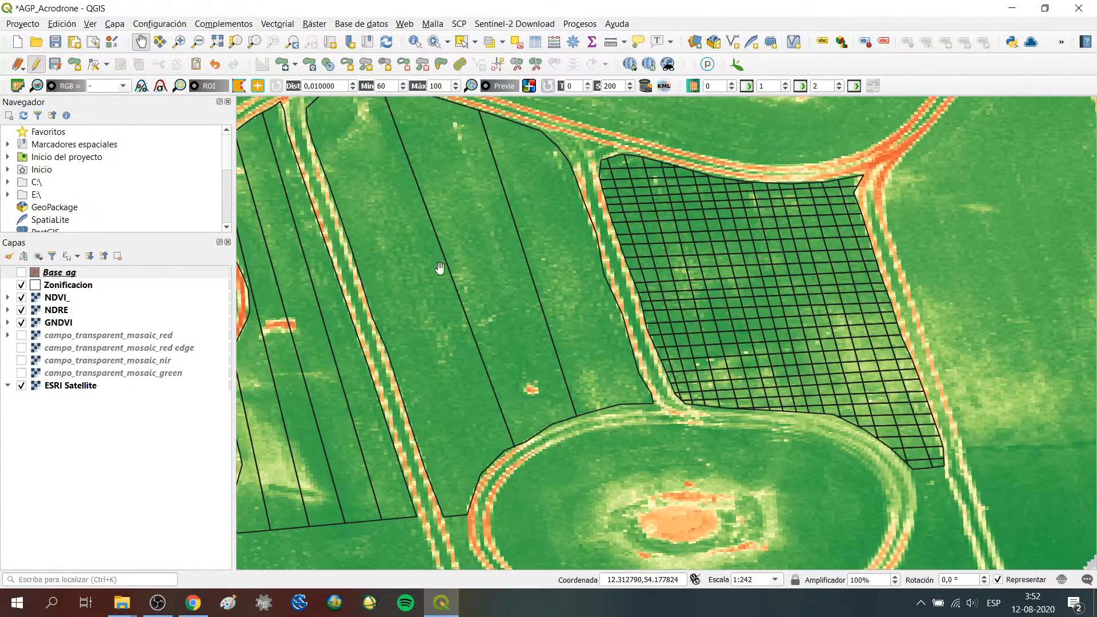
pyautogui.moveTo(439, 268); pyautogui.dragTo(533, 246)
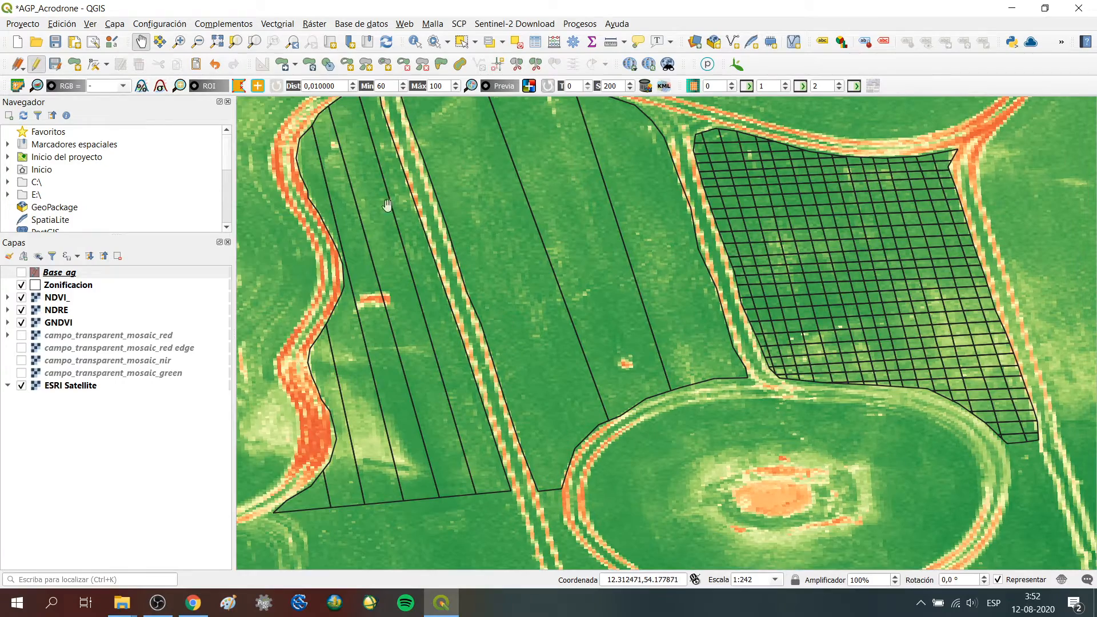
pyautogui.moveTo(475, 225); pyautogui.dragTo(445, 295)
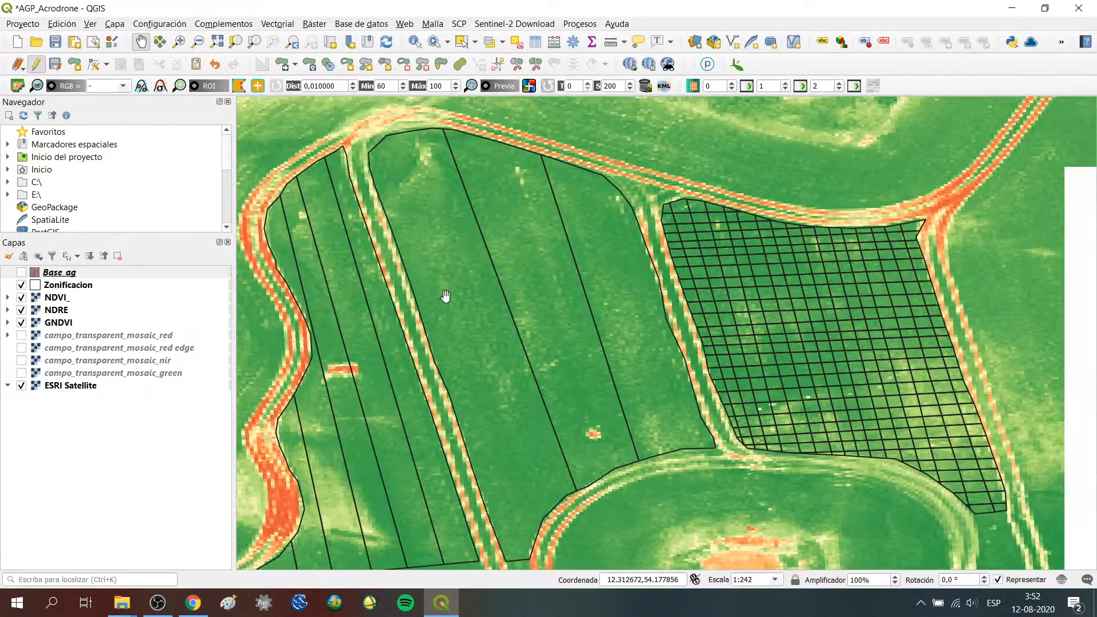
# Step: Turn on editing for Zonificacion and split the middle strip of the central plot lengthwise into two polygons
pyautogui.click(516, 66)
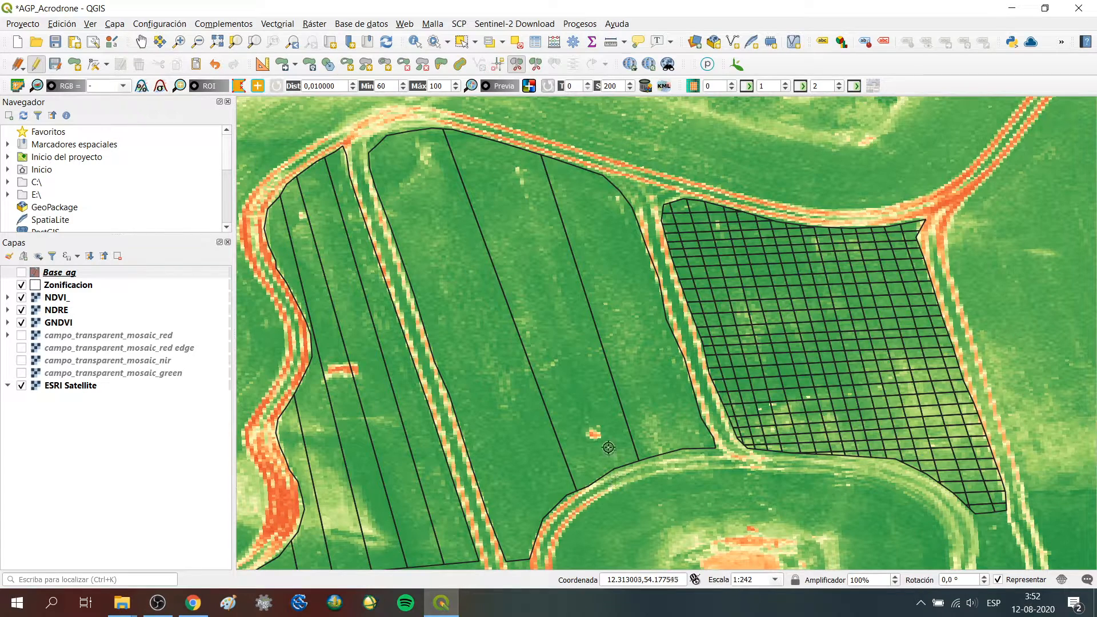
pyautogui.rightClick(486, 131)
pyautogui.rightClick(69, 286)
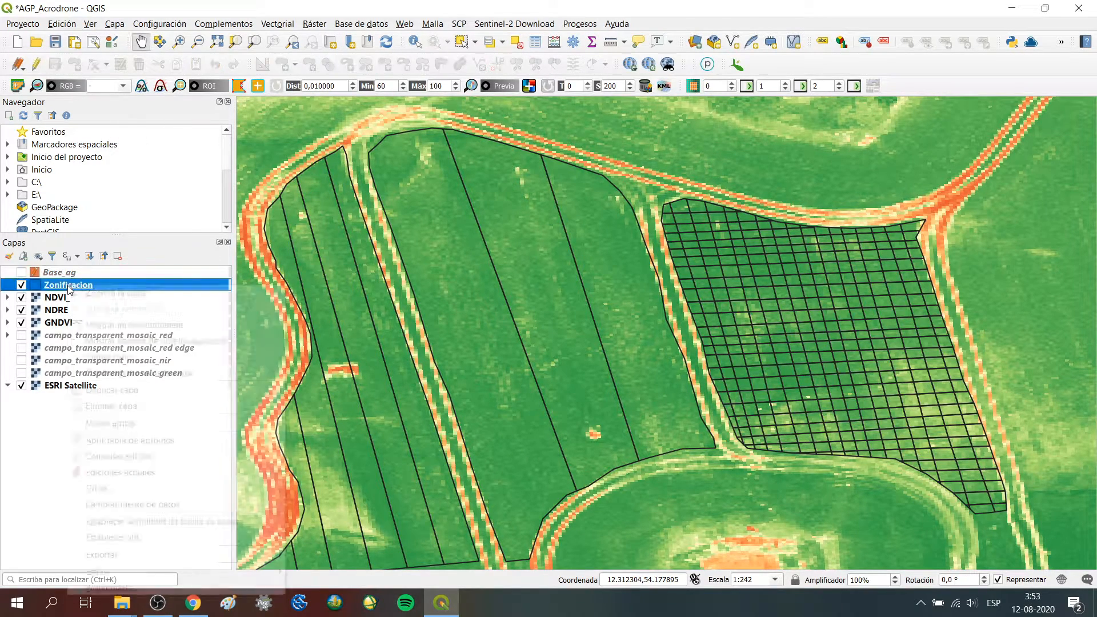
pyautogui.click(81, 457)
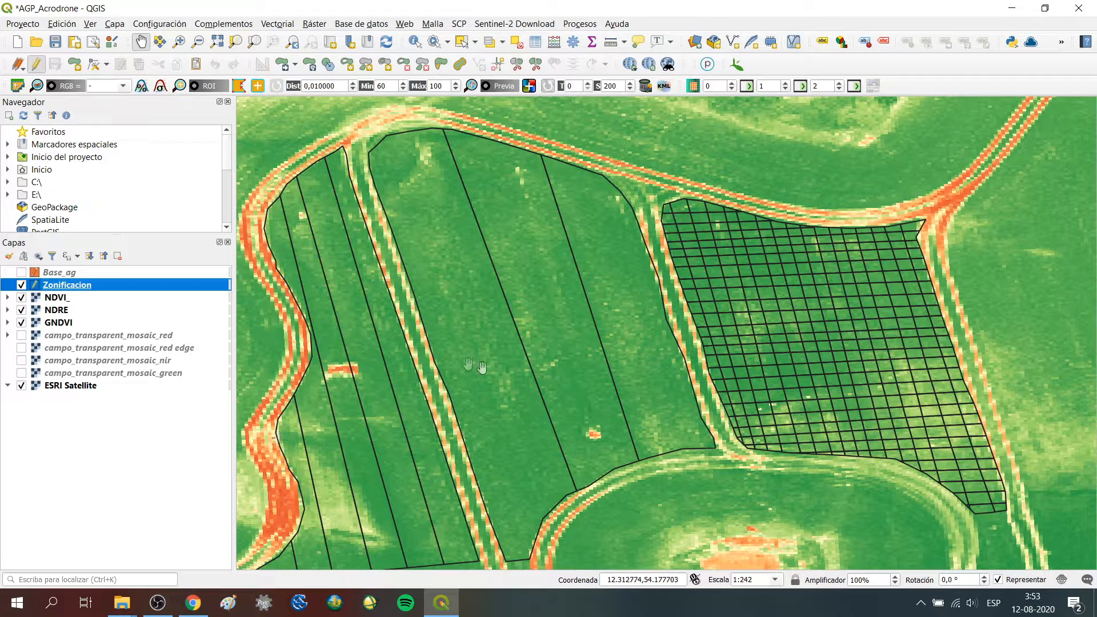
pyautogui.click(517, 63)
pyautogui.click(498, 166)
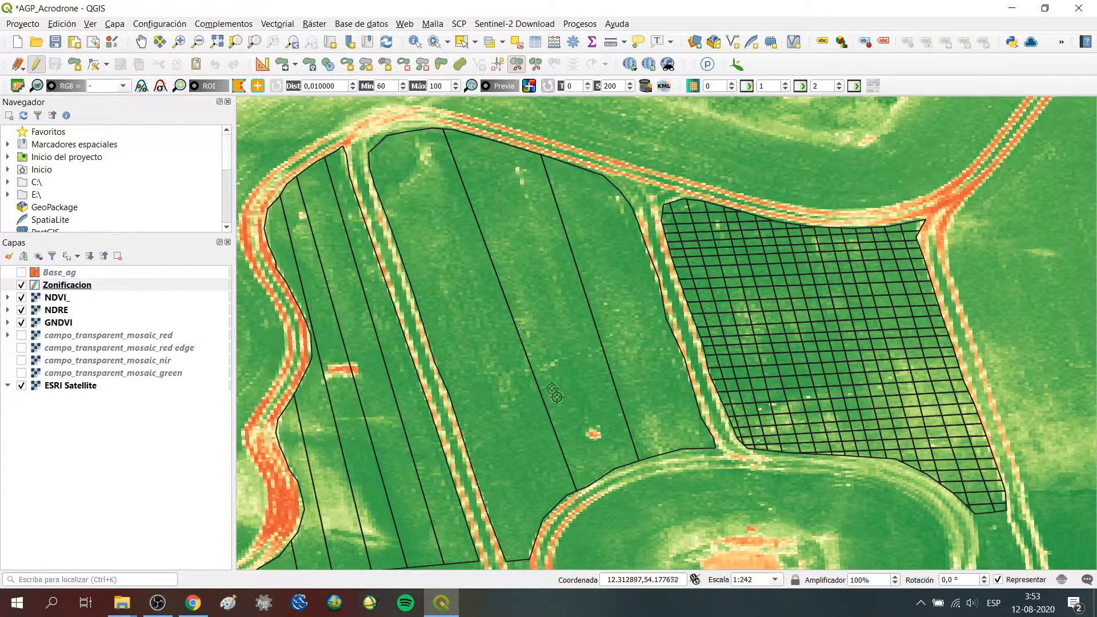
pyautogui.click(612, 494)
pyautogui.rightClick(613, 494)
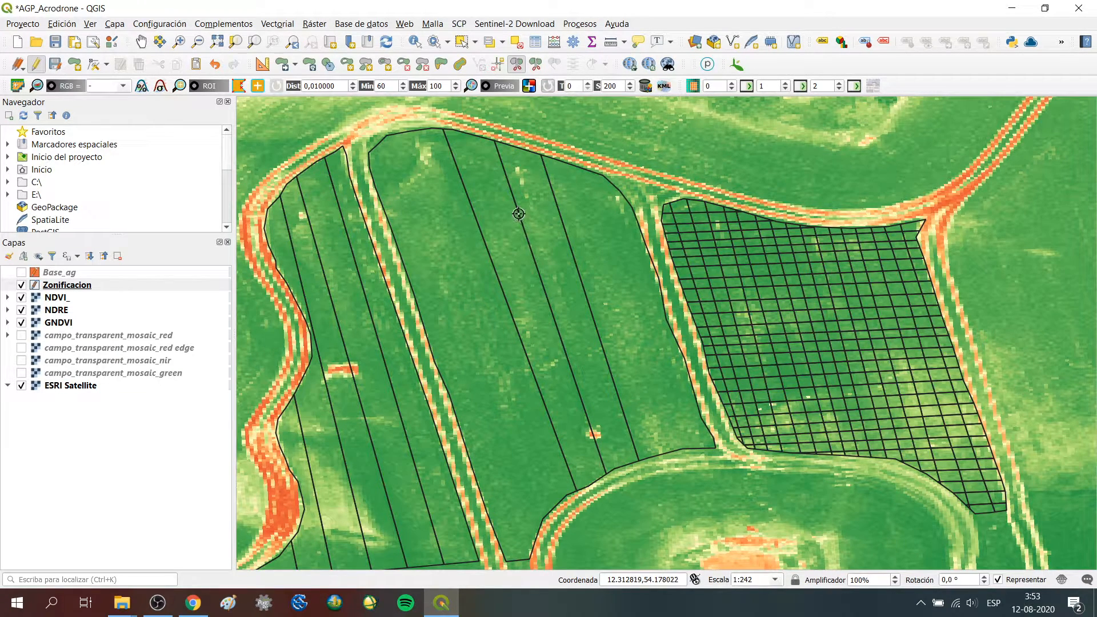
# Step: Open the Zonificacion attribute table beside the gridded plot and review its id, ndvi_15-06, ndre_15-06 and savi_15-06 records
pyautogui.rightClick(76, 287)
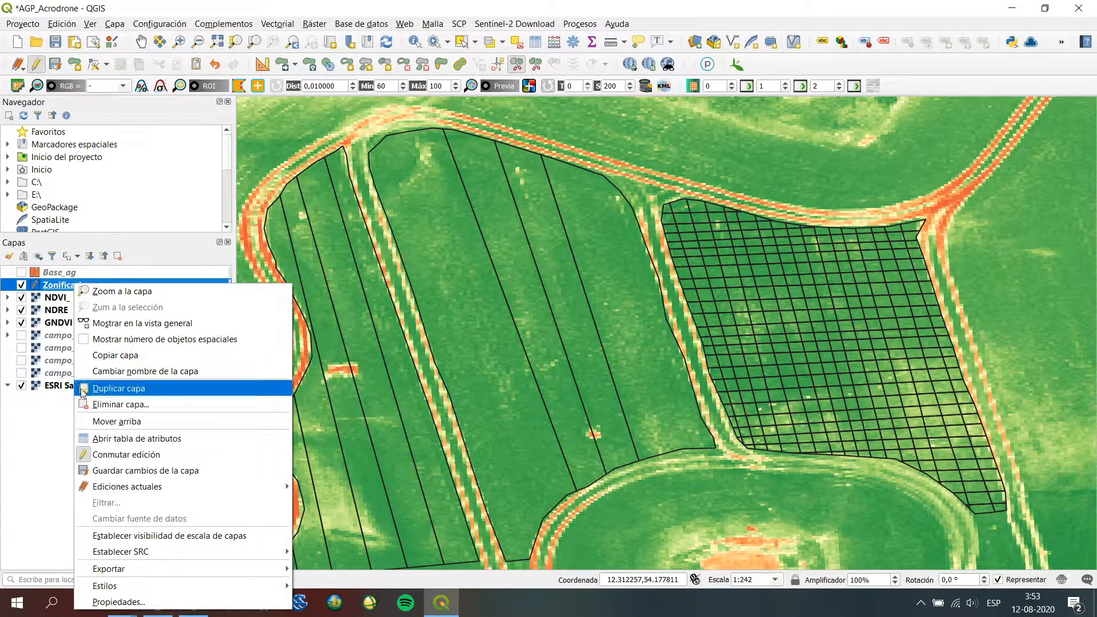
pyautogui.click(91, 438)
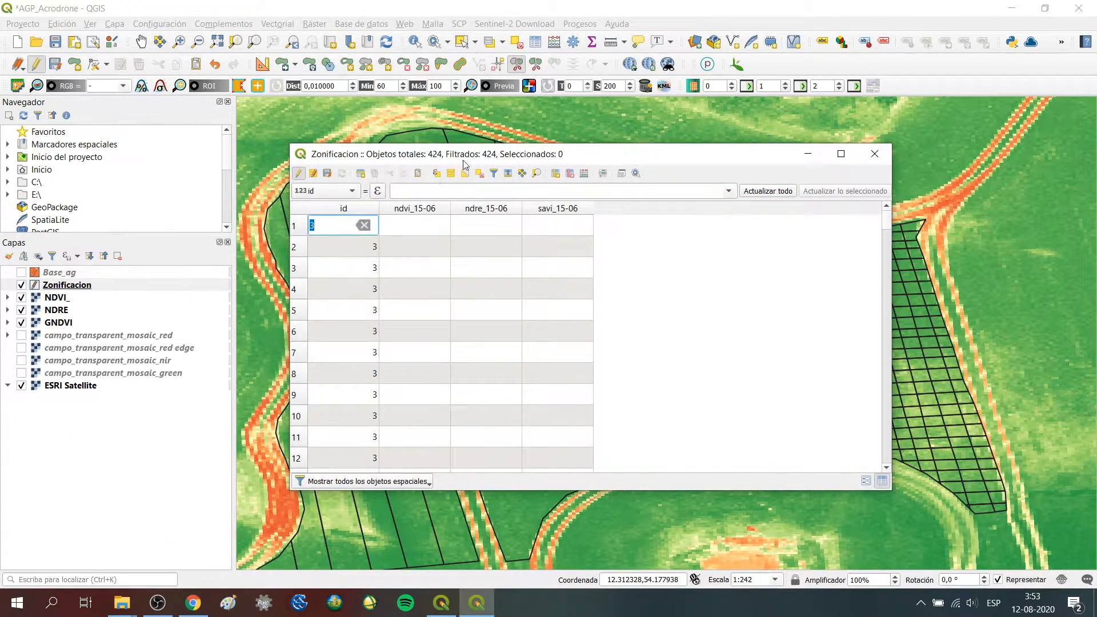
pyautogui.moveTo(469, 156); pyautogui.dragTo(219, 102)
pyautogui.press('Escape')
pyautogui.scroll(-5, 52, 227)
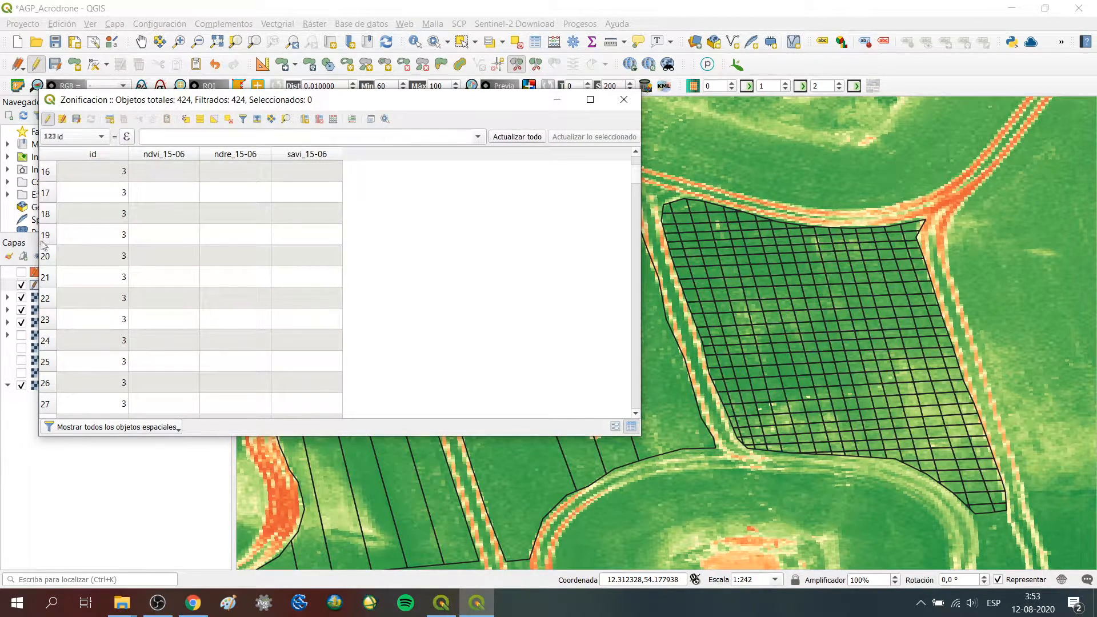
pyautogui.scroll(3, 107, 246)
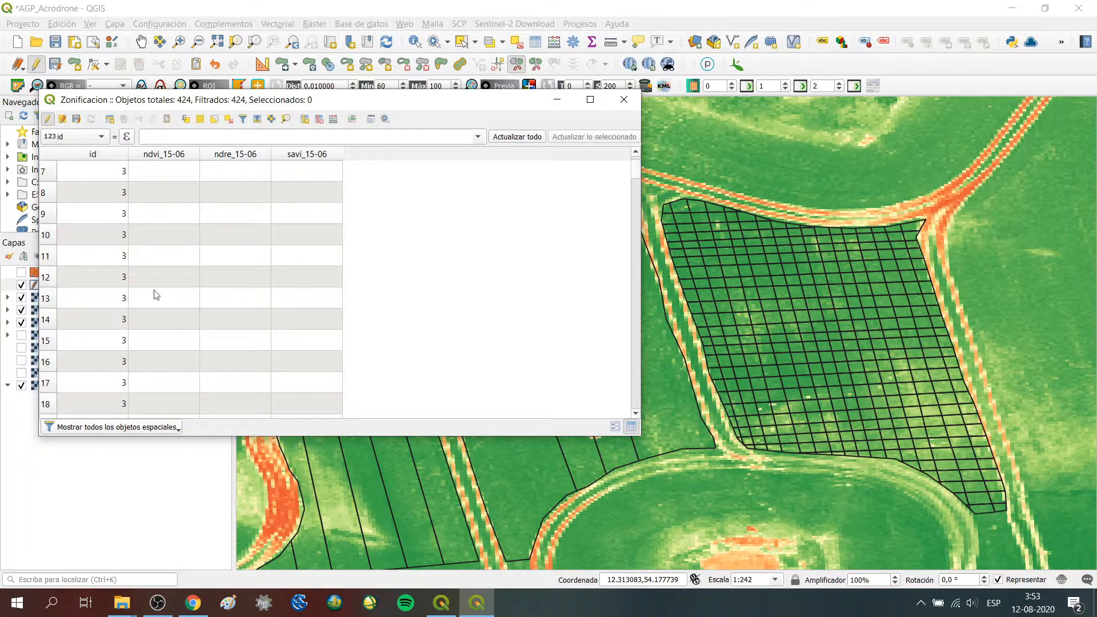
# Step: Browse the Zonificacion records from the first rows past row 300, checking which ones hold index values
pyautogui.scroll(1, 103, 257)
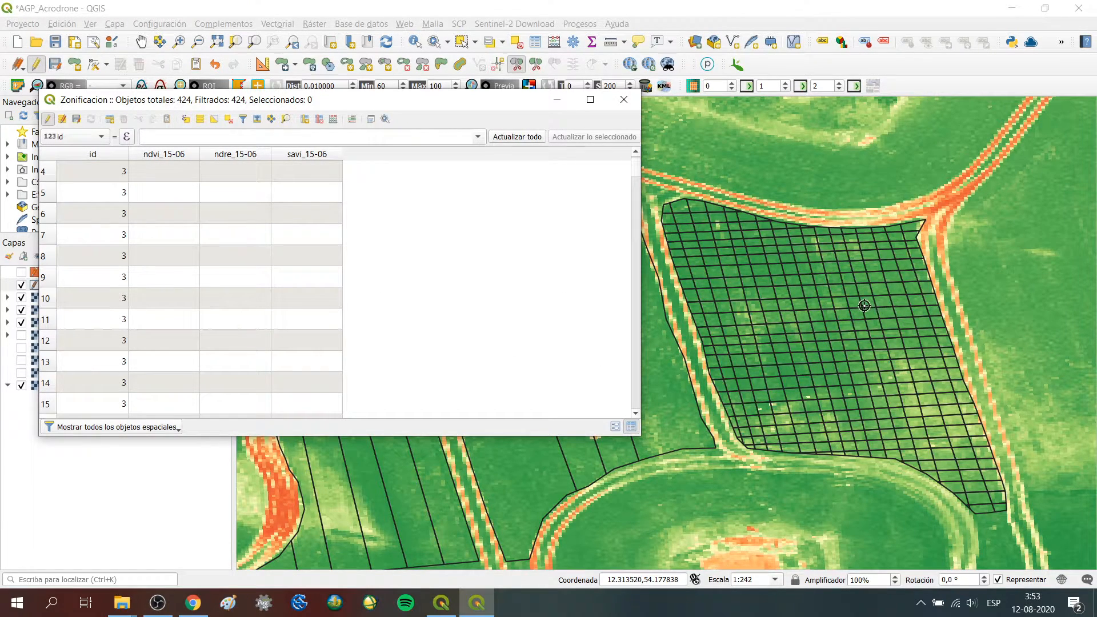
pyautogui.scroll(-10, 83, 291)
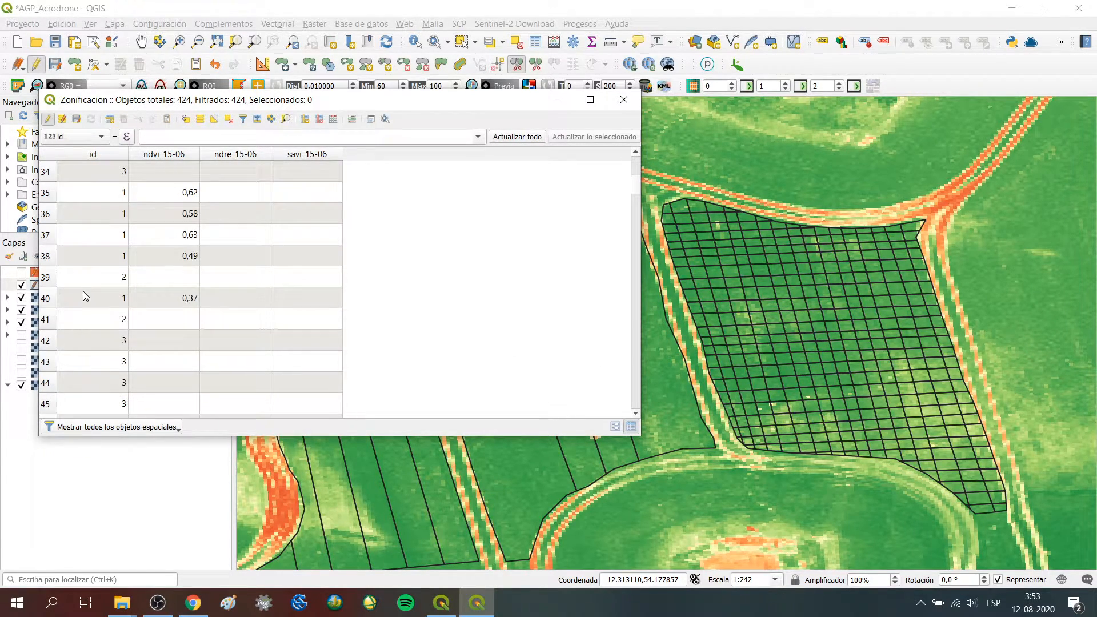
pyautogui.press('F2')
pyautogui.scroll(-20, 116, 267)
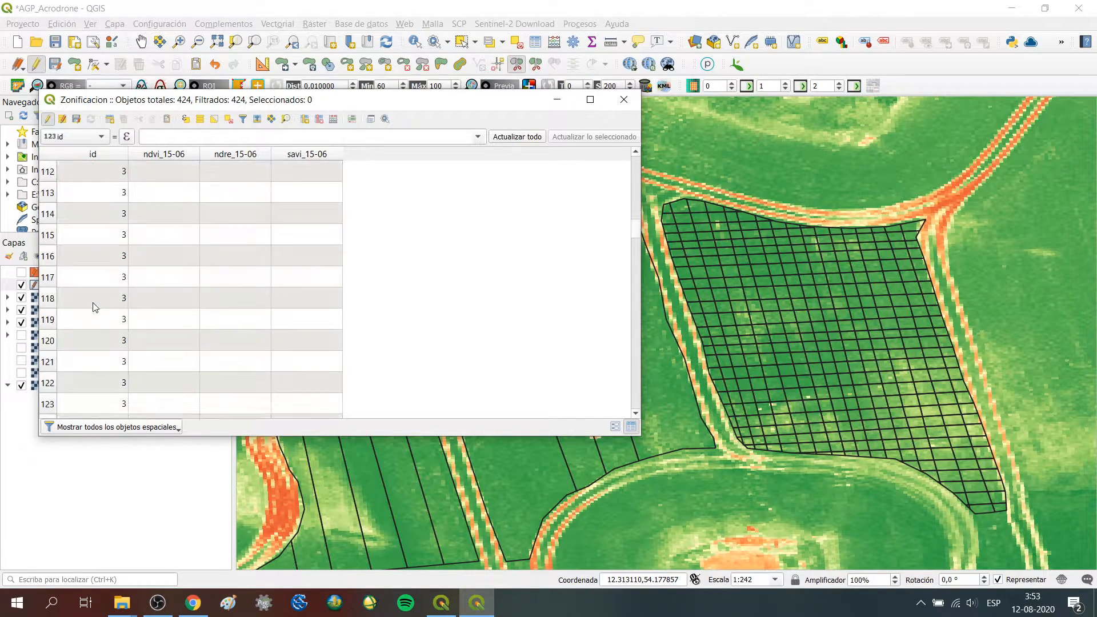
pyautogui.scroll(-1, 95, 311)
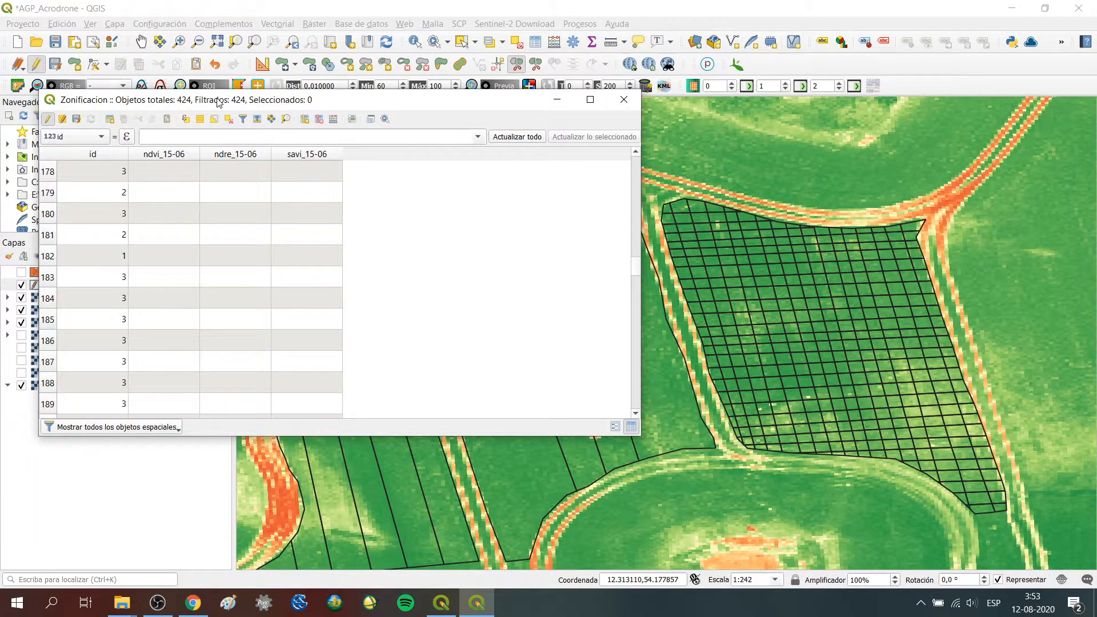
pyautogui.moveTo(218, 102); pyautogui.dragTo(535, 98)
pyautogui.moveTo(415, 98); pyautogui.dragTo(25, 114)
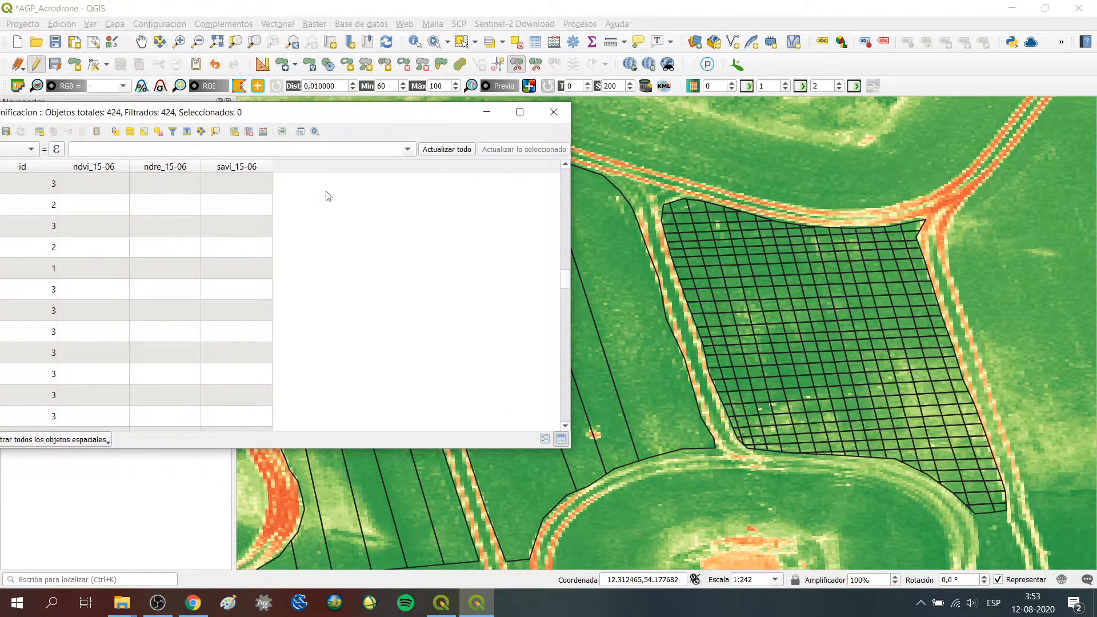
pyautogui.moveTo(283, 115); pyautogui.dragTo(354, 107)
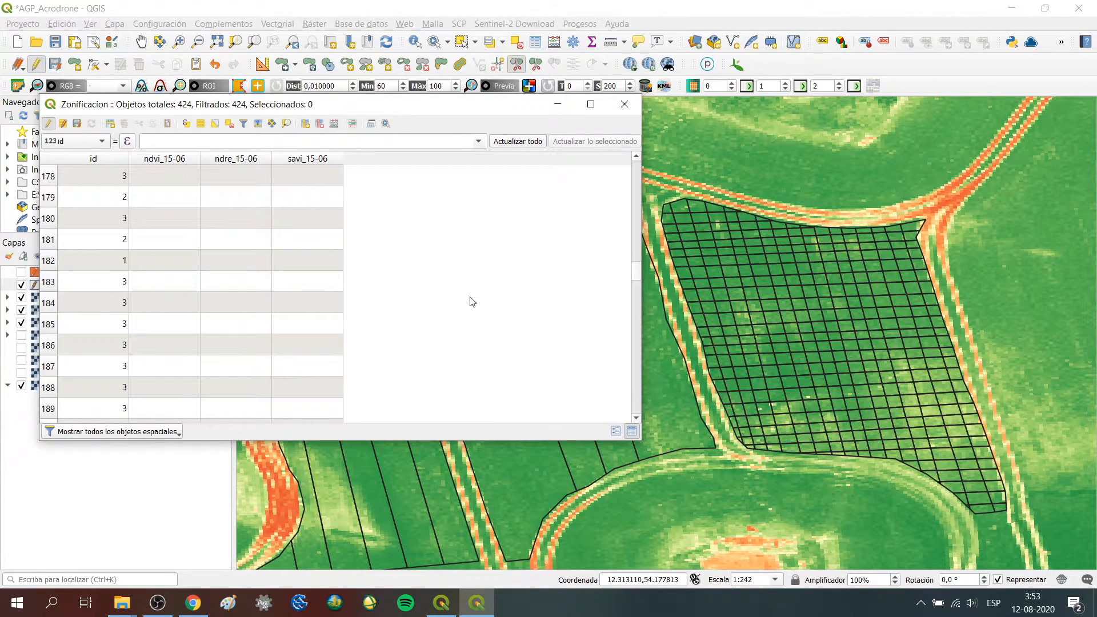
pyautogui.scroll(-2, 111, 294)
pyautogui.scroll(-15, 115, 282)
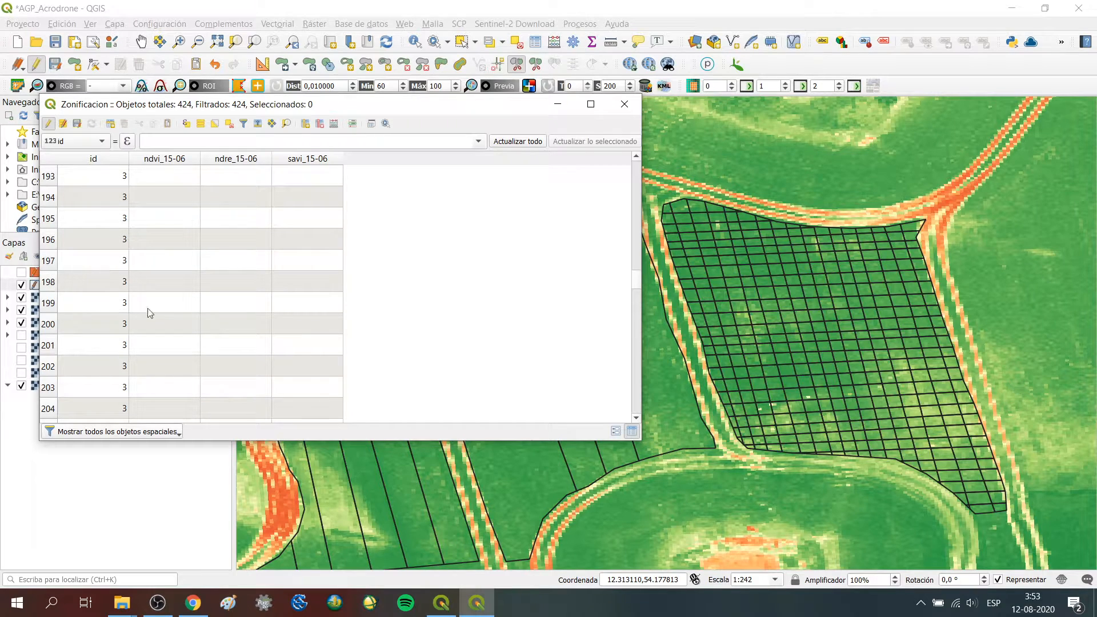
pyautogui.scroll(-20, 117, 311)
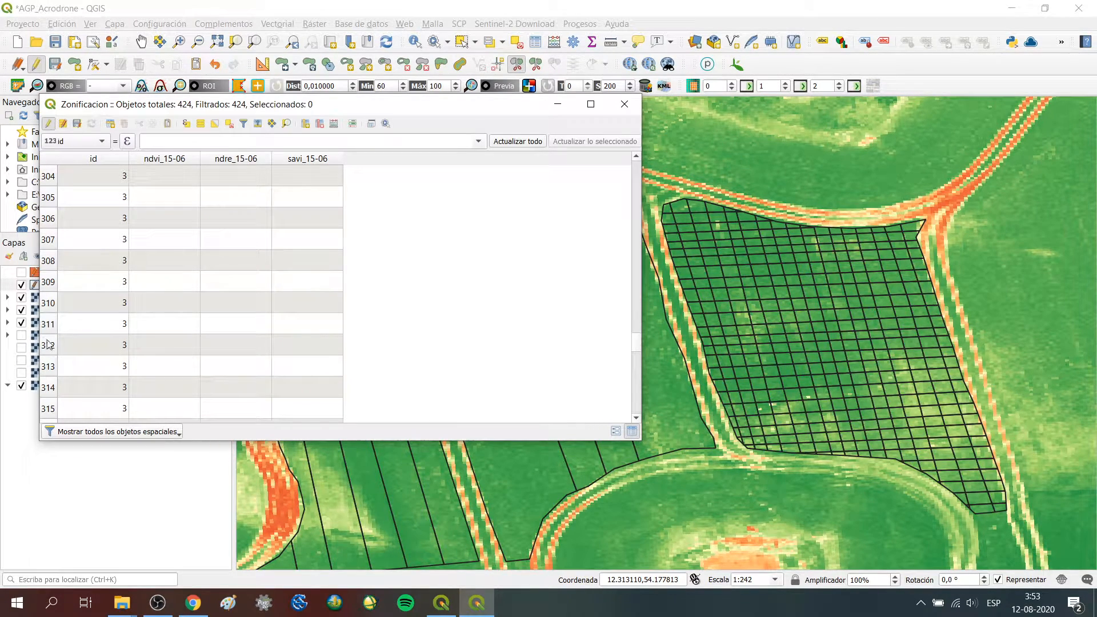
# Step: Select records 312 and 309 in turn in the attribute table to locate their cells in the gridded plot, ending on 312
pyautogui.click(44, 343)
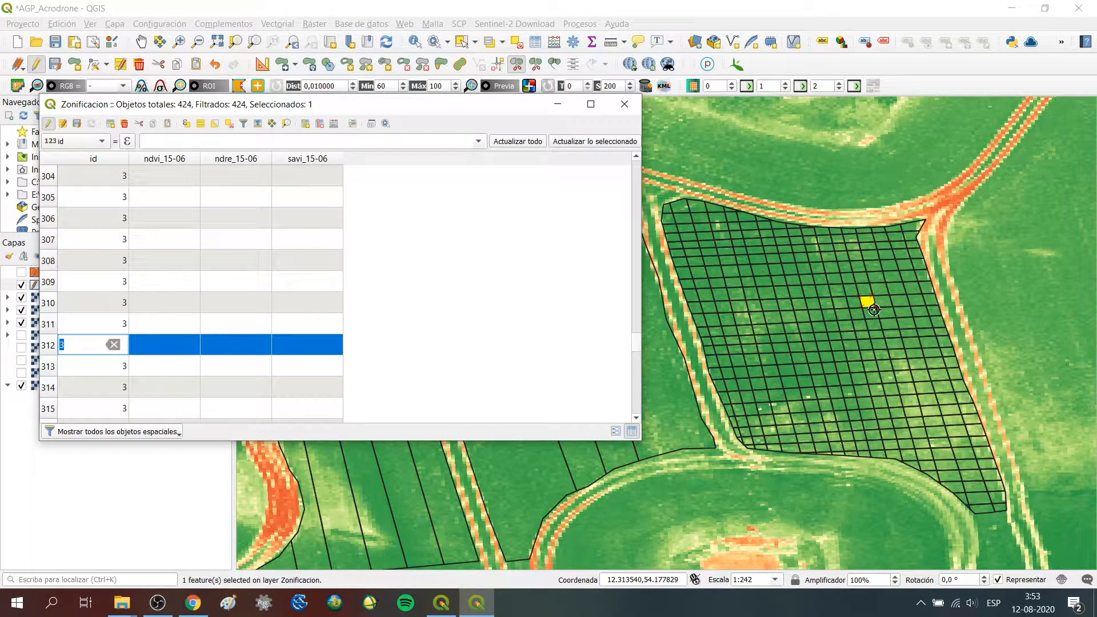
pyautogui.click(47, 284)
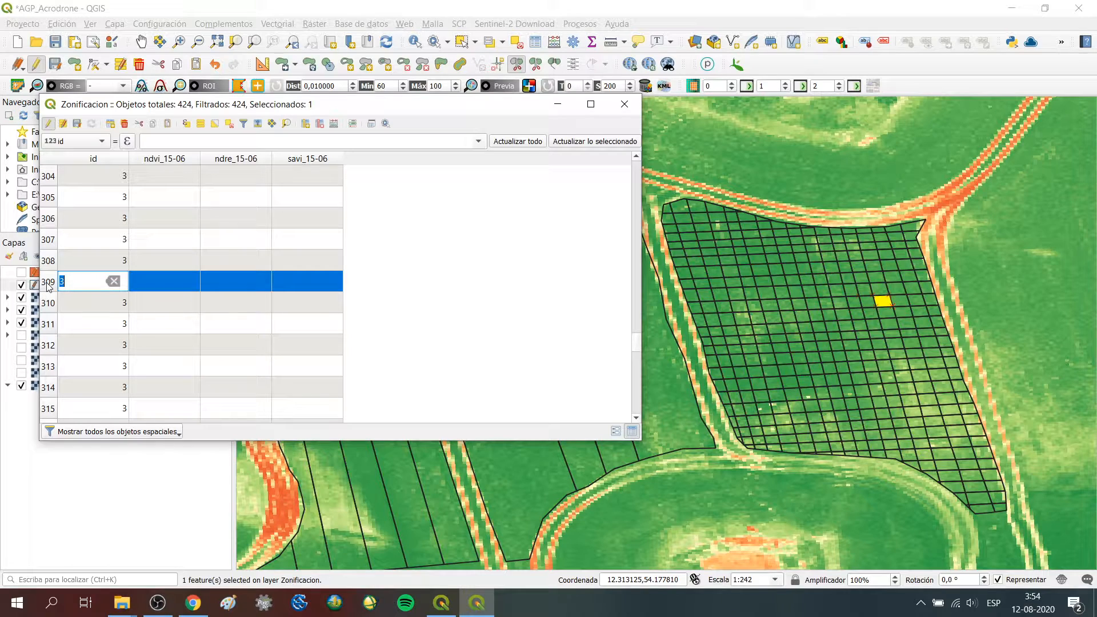
pyautogui.click(49, 336)
pyautogui.click(49, 345)
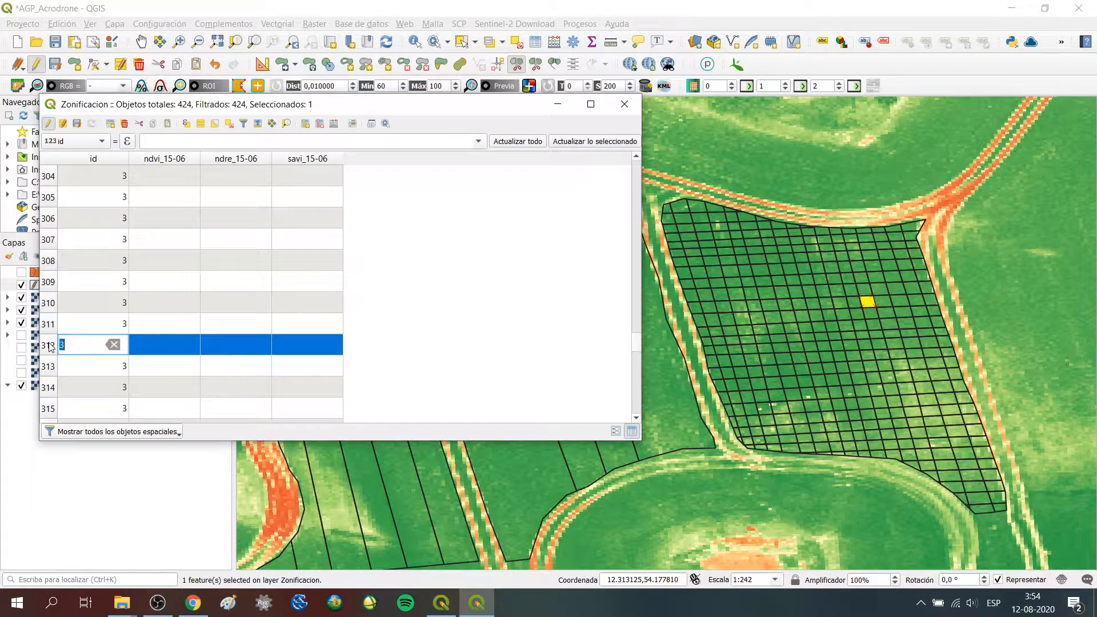
# Step: Check the remaining Zonificacion records through row 424, and select record 181 to locate its strip polygon on the map
pyautogui.scroll(-11, 74, 310)
pyautogui.scroll(-20, 73, 310)
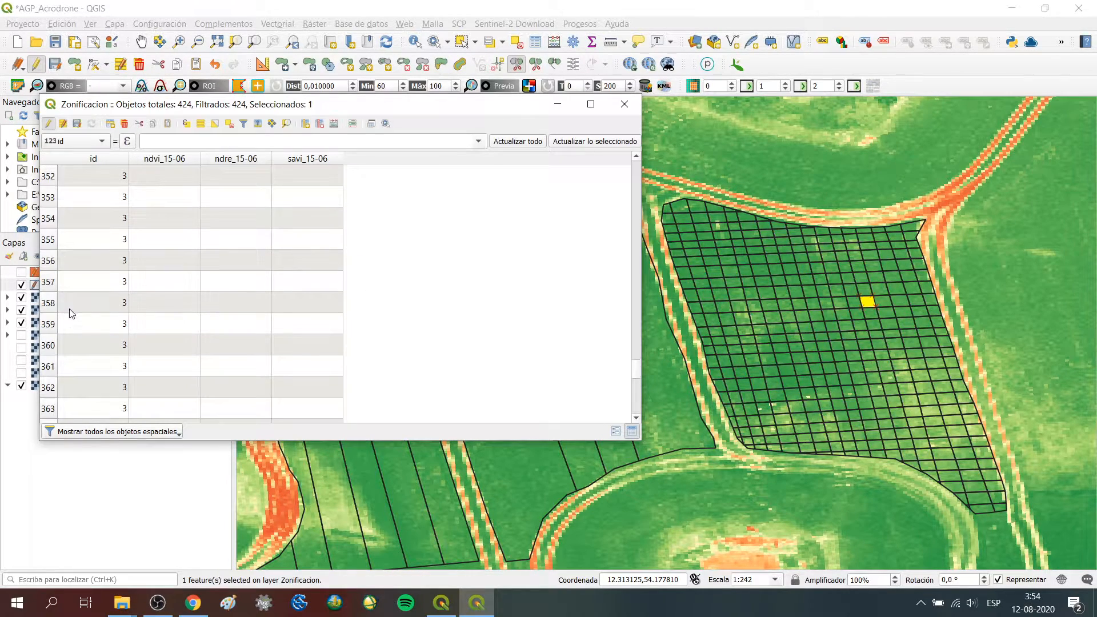
pyautogui.scroll(11, 70, 343)
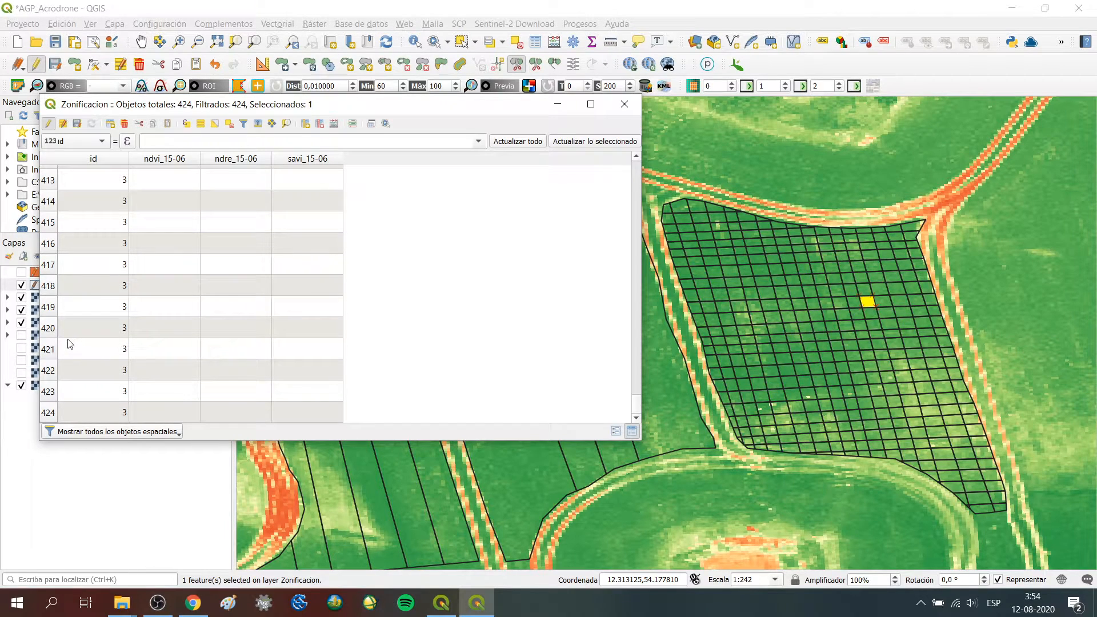
pyautogui.scroll(20, 71, 336)
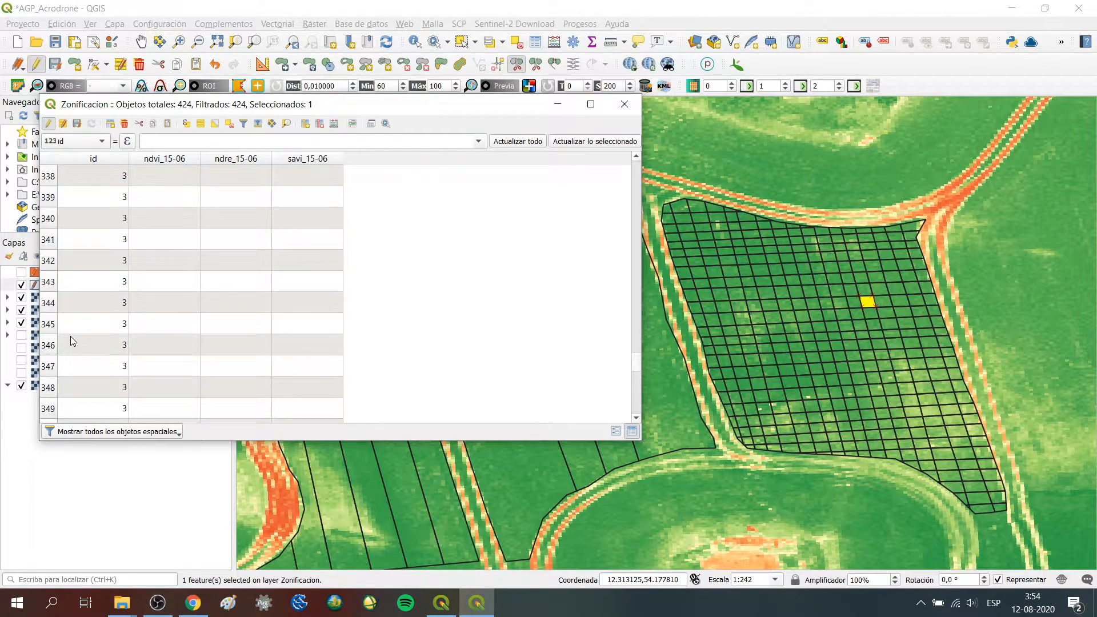
pyautogui.scroll(20, 71, 336)
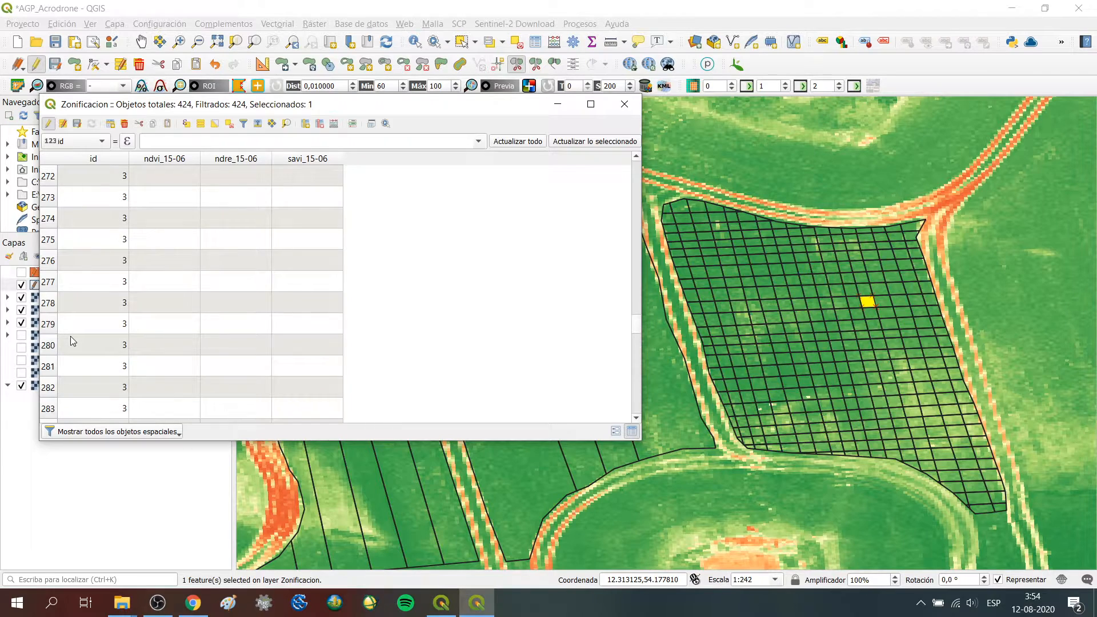
pyautogui.scroll(9, 71, 335)
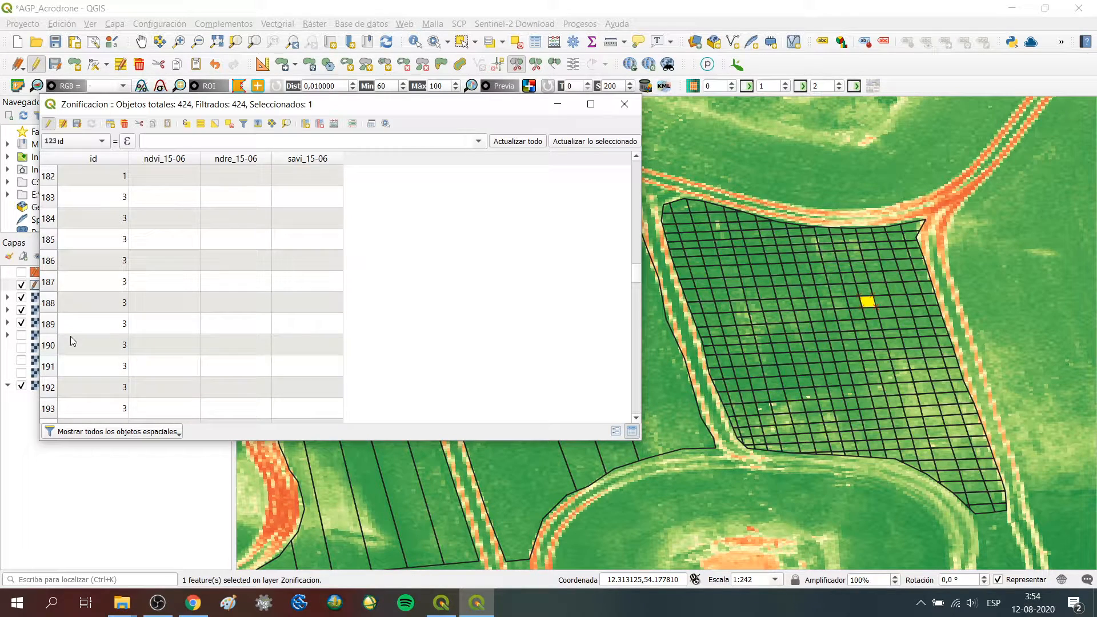
pyautogui.scroll(-1, 81, 319)
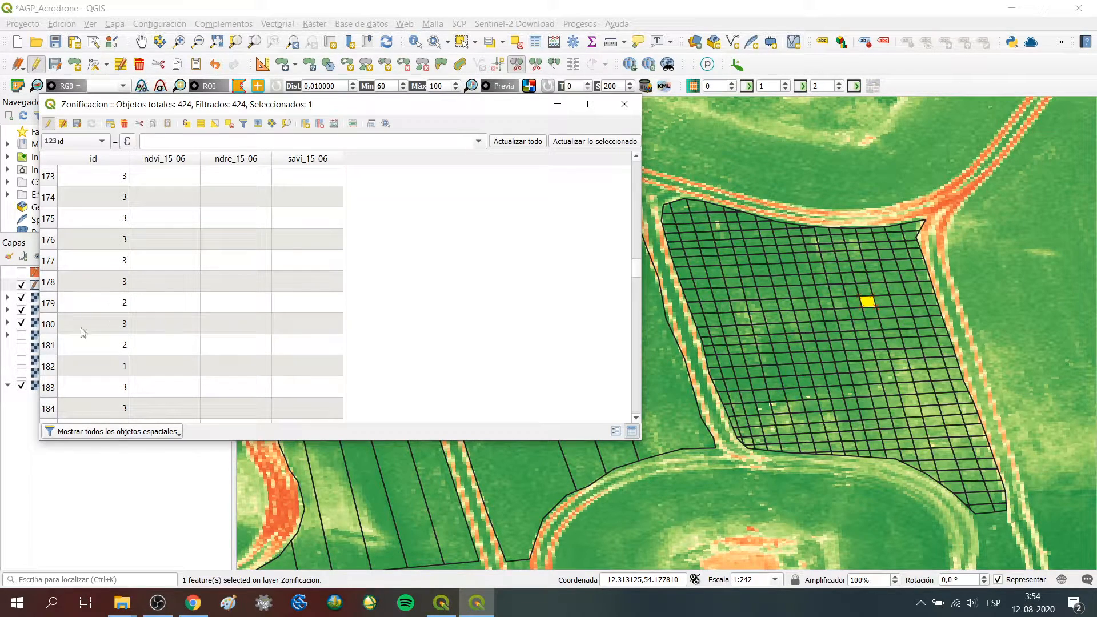
pyautogui.click(51, 347)
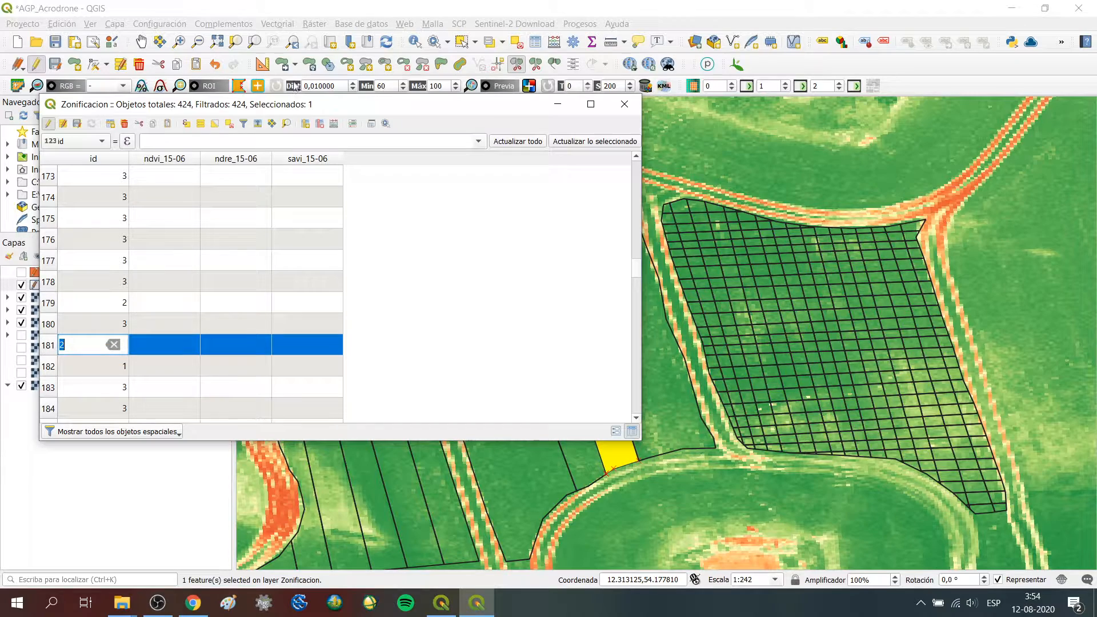
# Step: Review the index values of record 171 and narrow the attribute table window to uncover the layer list
pyautogui.moveTo(323, 109); pyautogui.dragTo(311, 84)
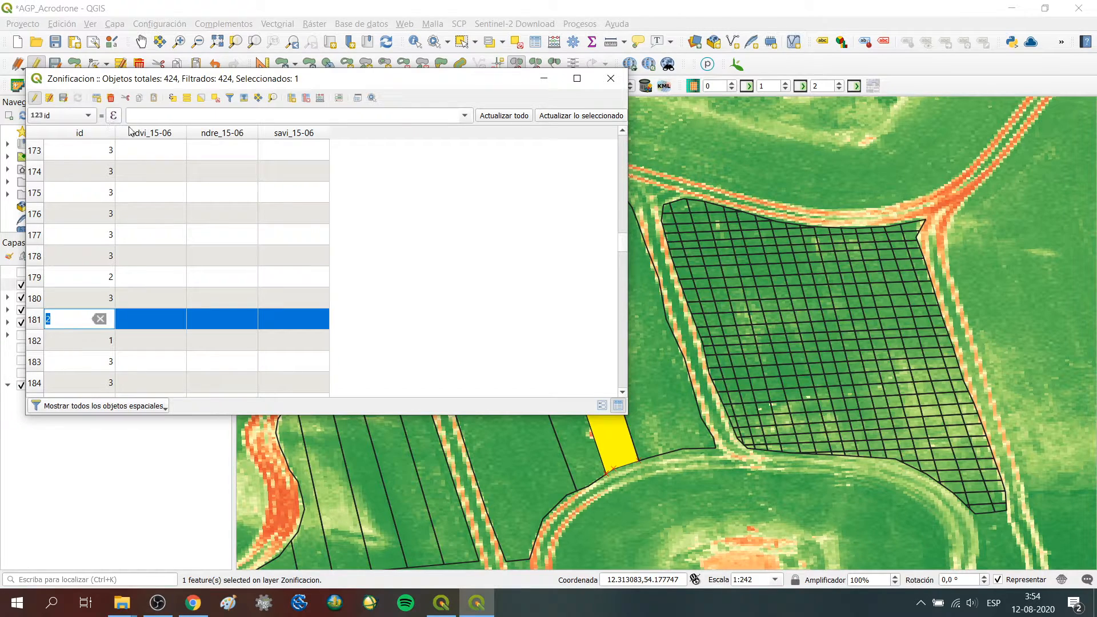
pyautogui.scroll(4, 63, 282)
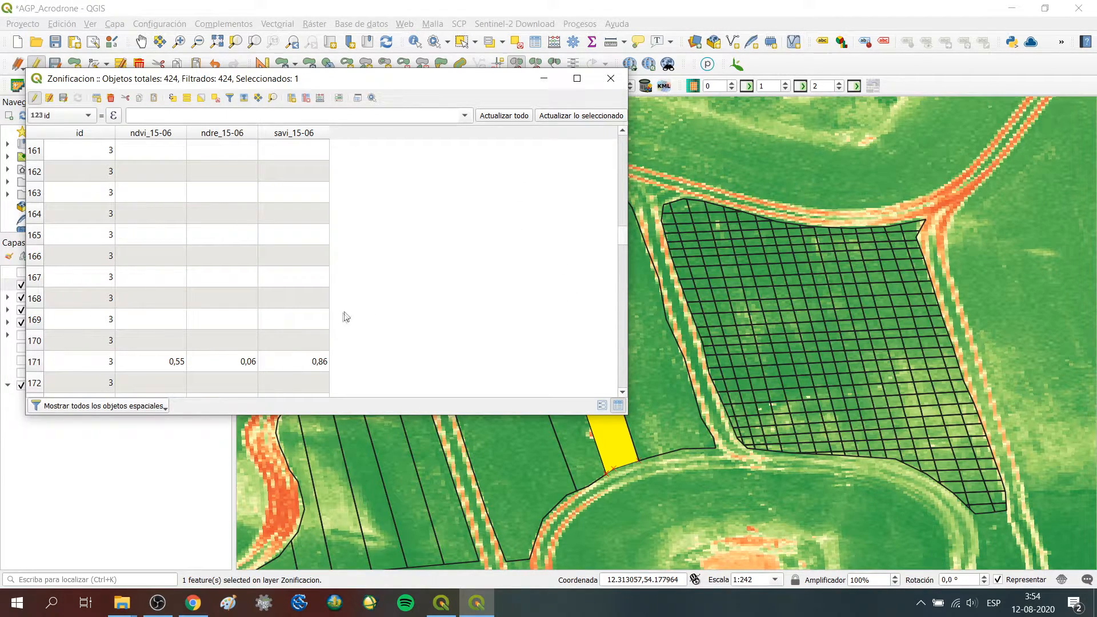
pyautogui.scroll(1, 305, 359)
pyautogui.scroll(-3, 312, 326)
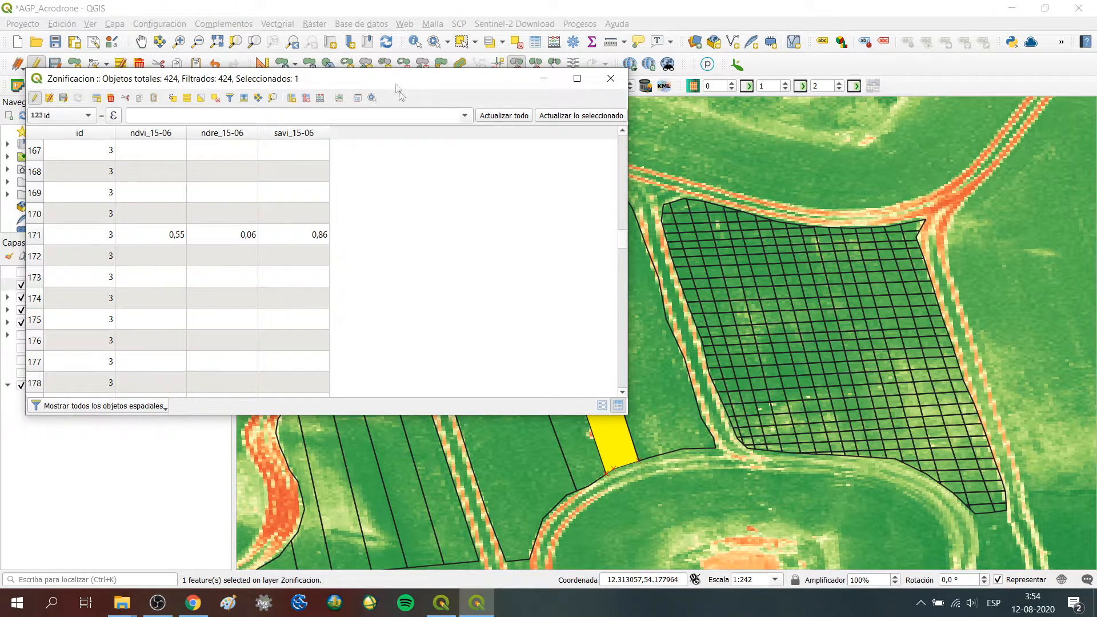
pyautogui.moveTo(21, 251); pyautogui.dragTo(288, 163)
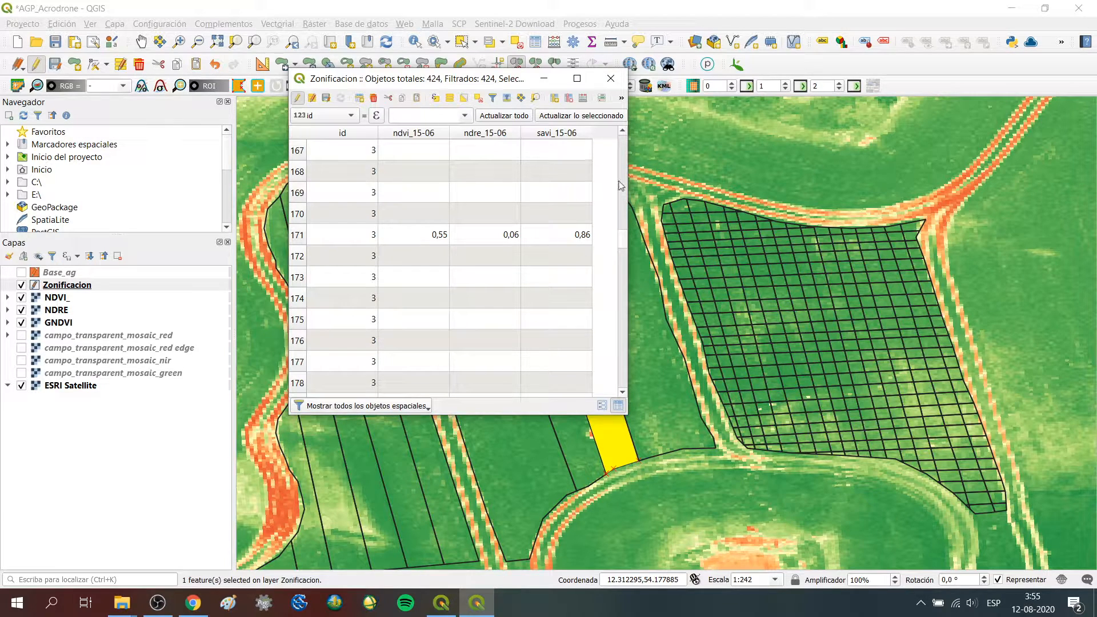
pyautogui.moveTo(626, 188); pyautogui.dragTo(608, 195)
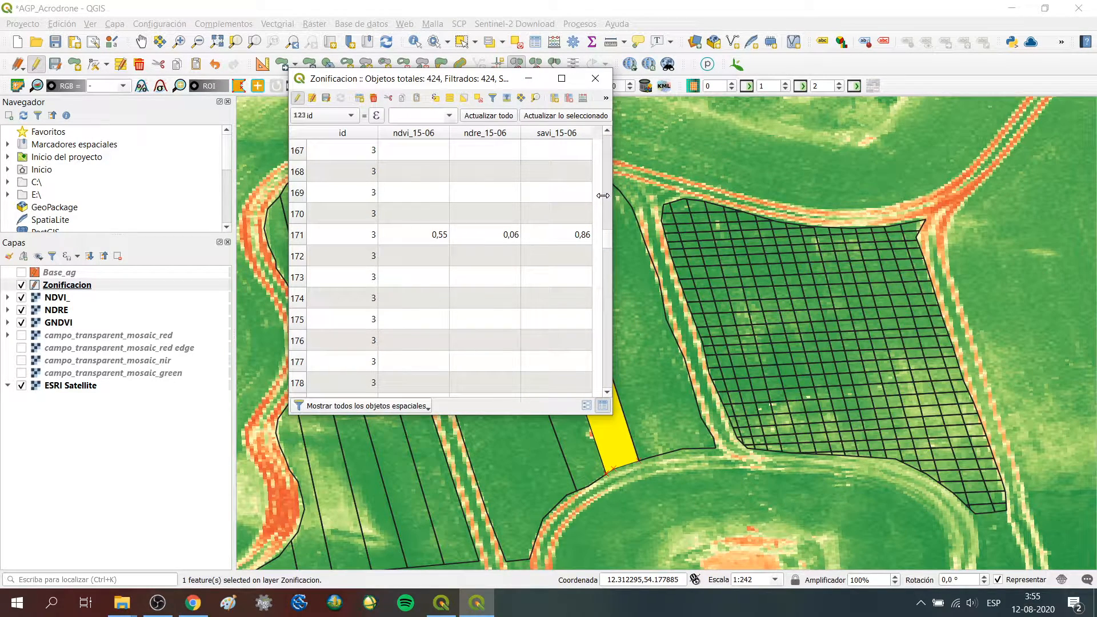
# Step: Select record 172 in the attribute table and show its cell at the gridded plot's upper edge up close
pyautogui.scroll(-3, 366, 257)
pyautogui.scroll(2, 366, 257)
pyautogui.scroll(2, 367, 268)
pyautogui.click(302, 321)
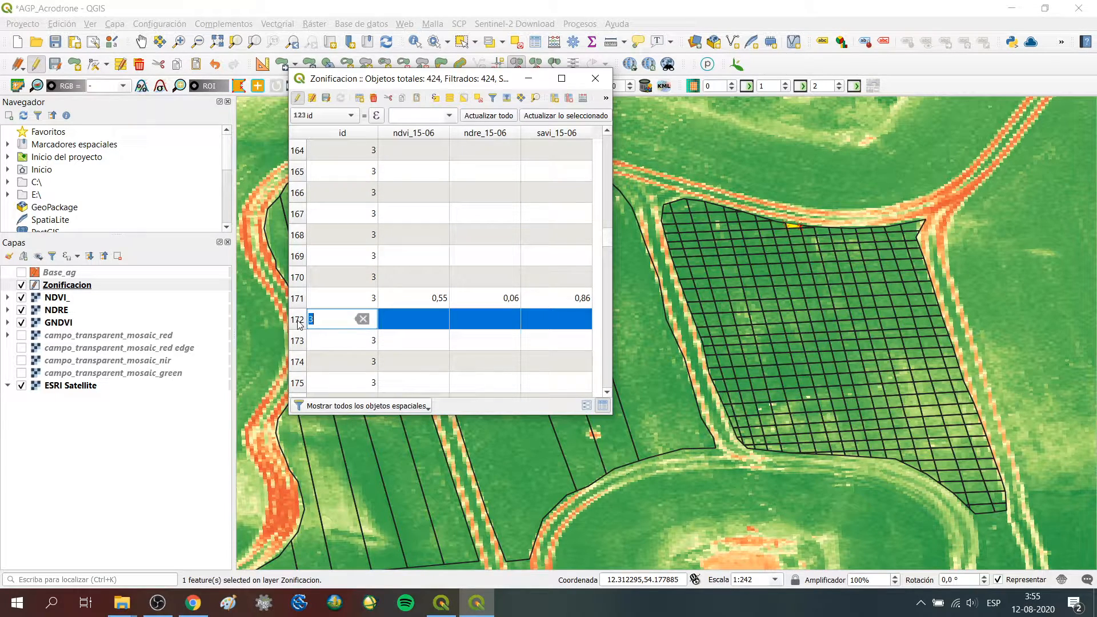
pyautogui.scroll(3, 795, 221)
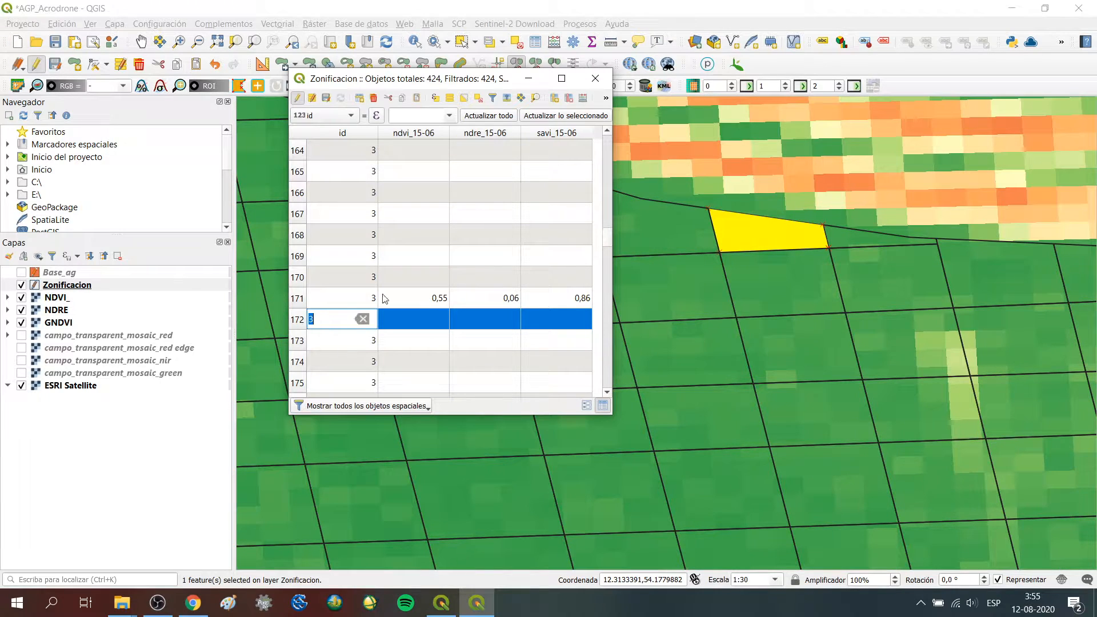
# Step: Identify the NDVI_ raster values at several pixels inside the selected grid cell
pyautogui.click(58, 303)
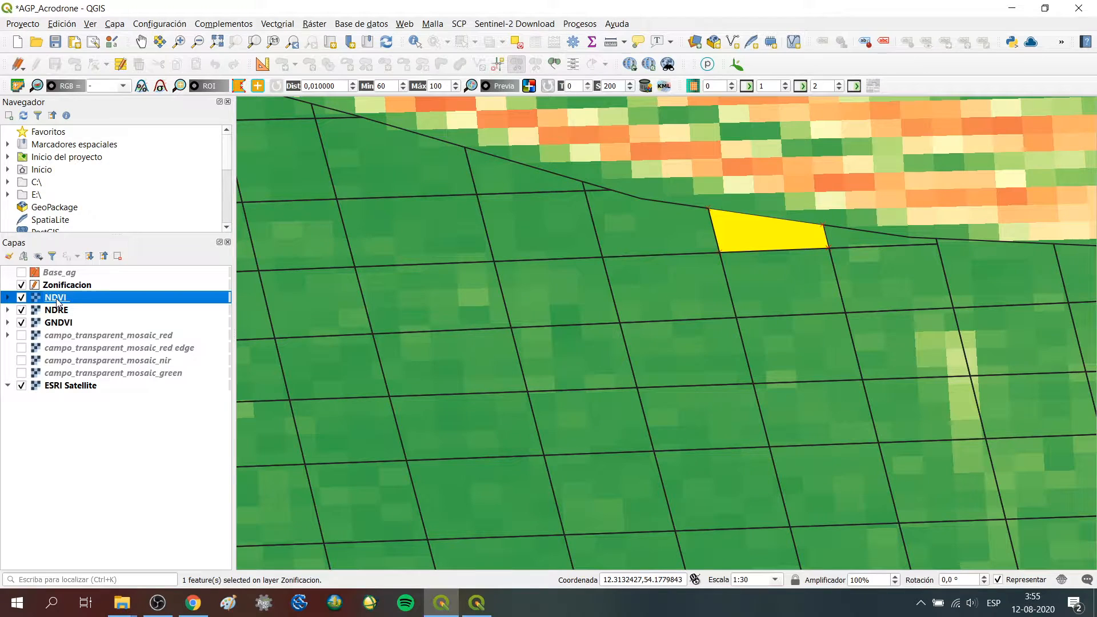
pyautogui.click(414, 44)
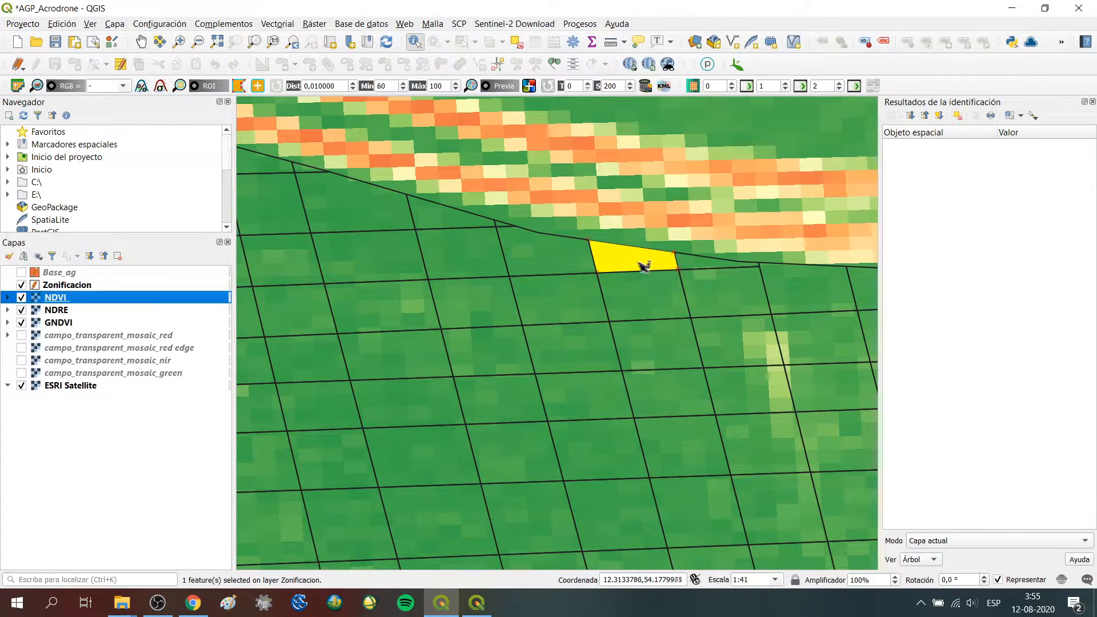
pyautogui.click(636, 262)
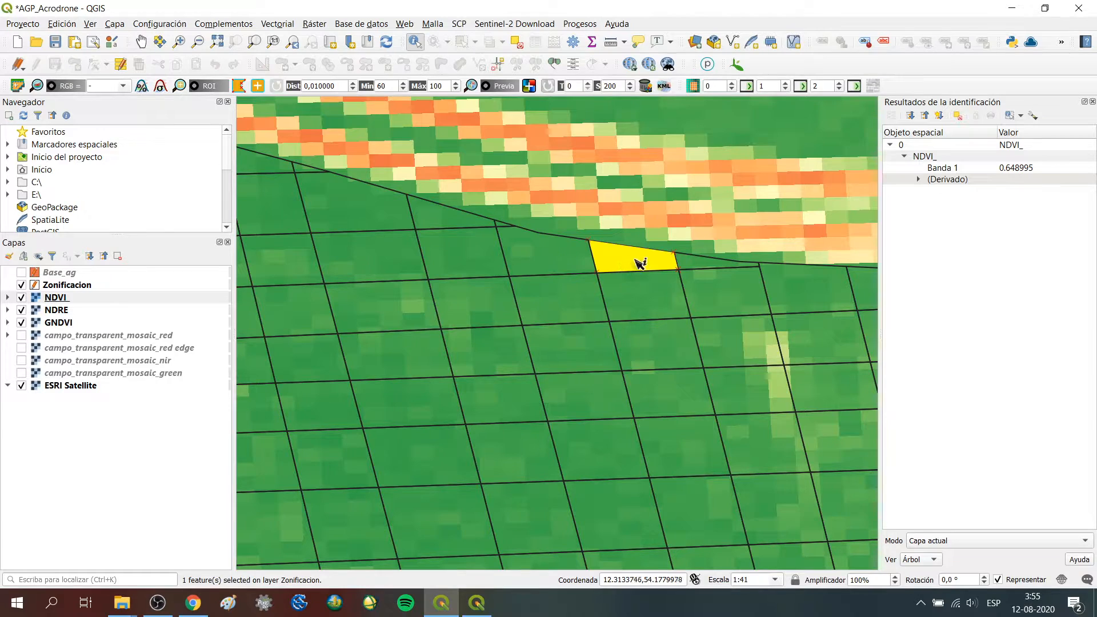
pyautogui.click(606, 259)
pyautogui.click(642, 261)
pyautogui.click(647, 258)
# Step: Examine the selected cell within its grid and compare the gridded plot with the strip plots across the whole field
pyautogui.scroll(-1, 600, 276)
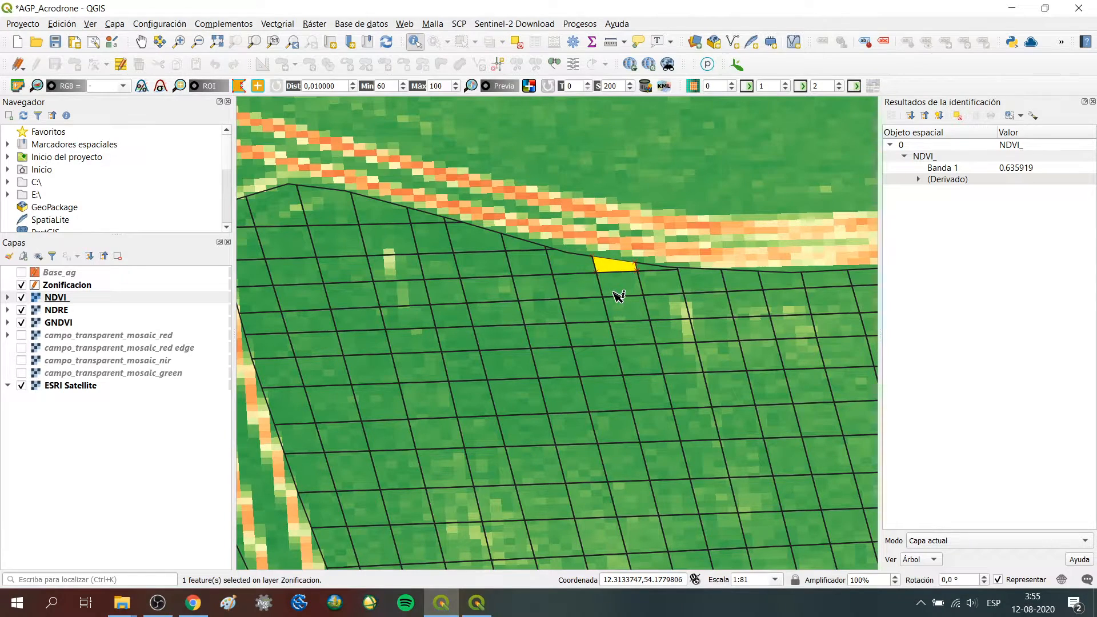
pyautogui.scroll(1, 616, 294)
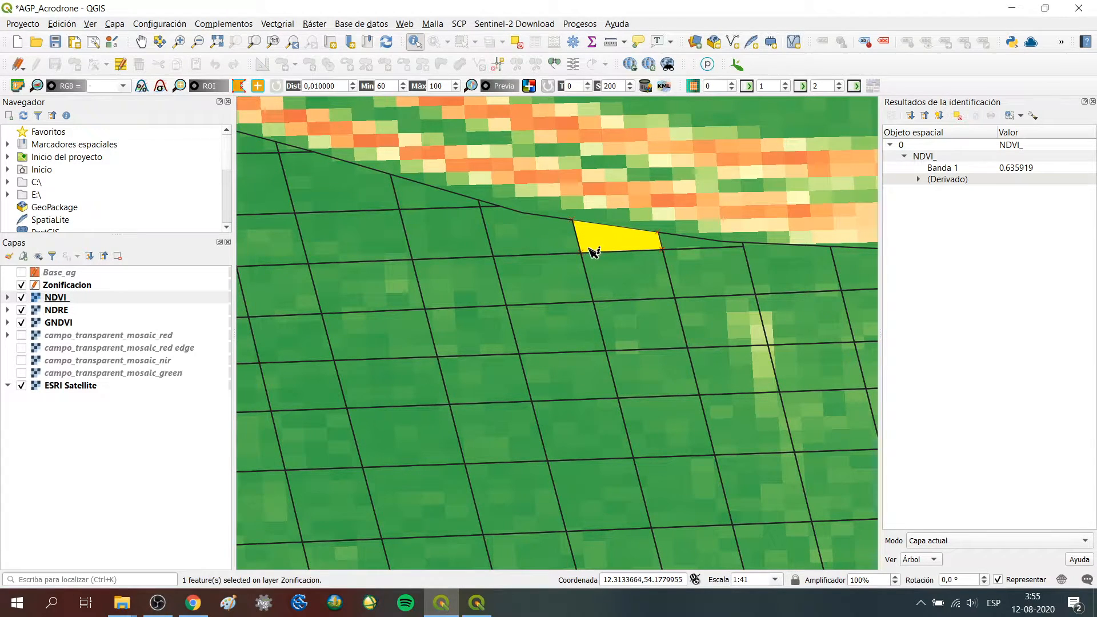
pyautogui.scroll(-2, 602, 247)
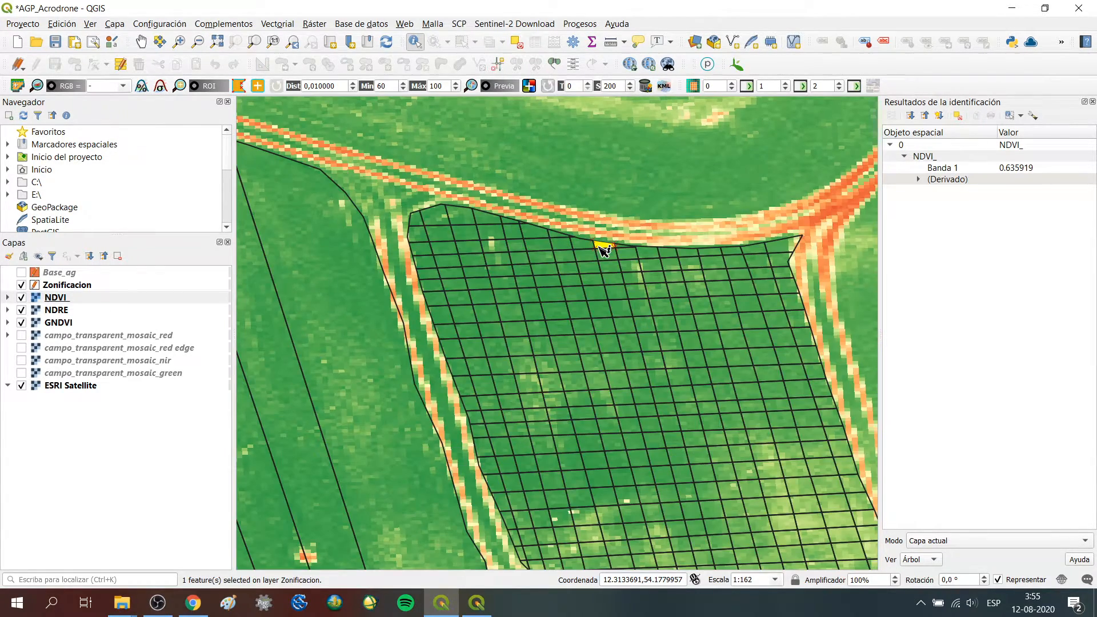
pyautogui.scroll(1, 606, 249)
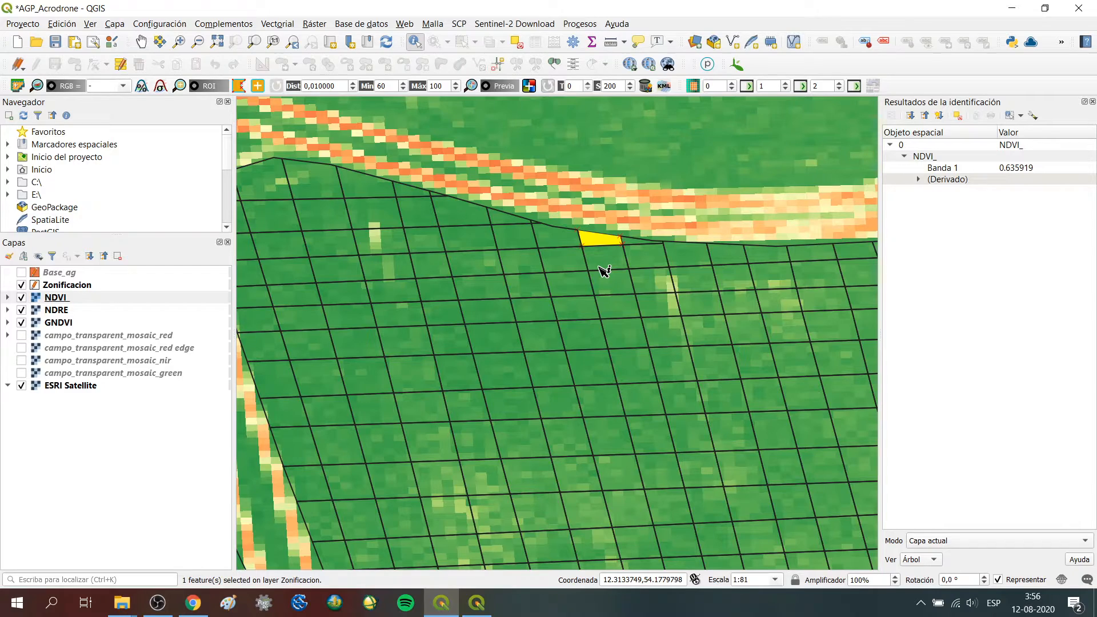
pyautogui.scroll(-3, 604, 271)
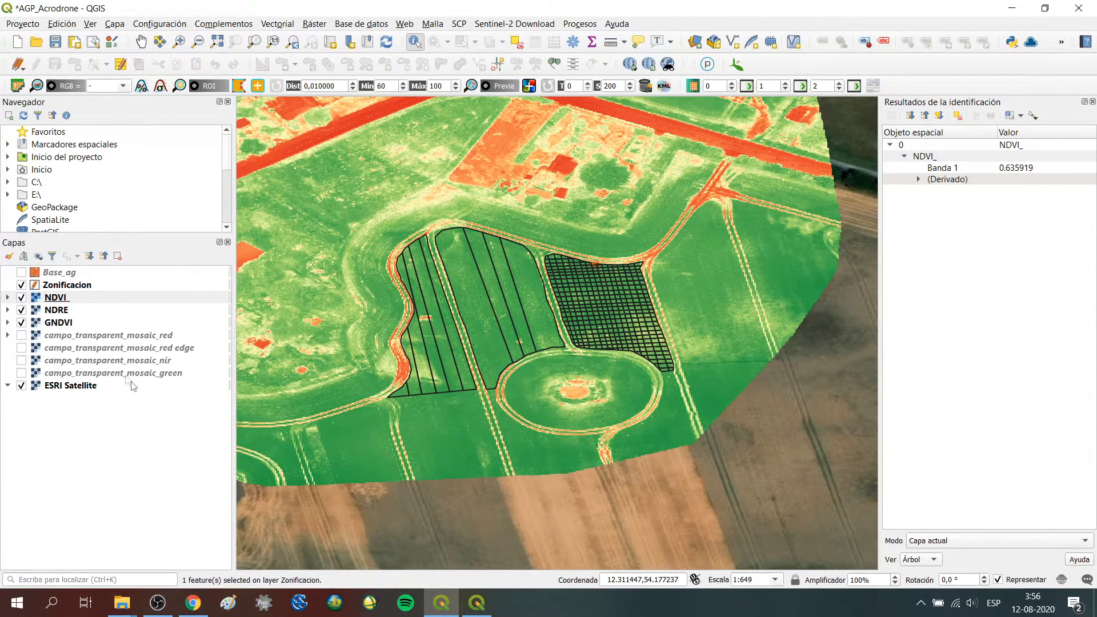
pyautogui.scroll(1, 451, 508)
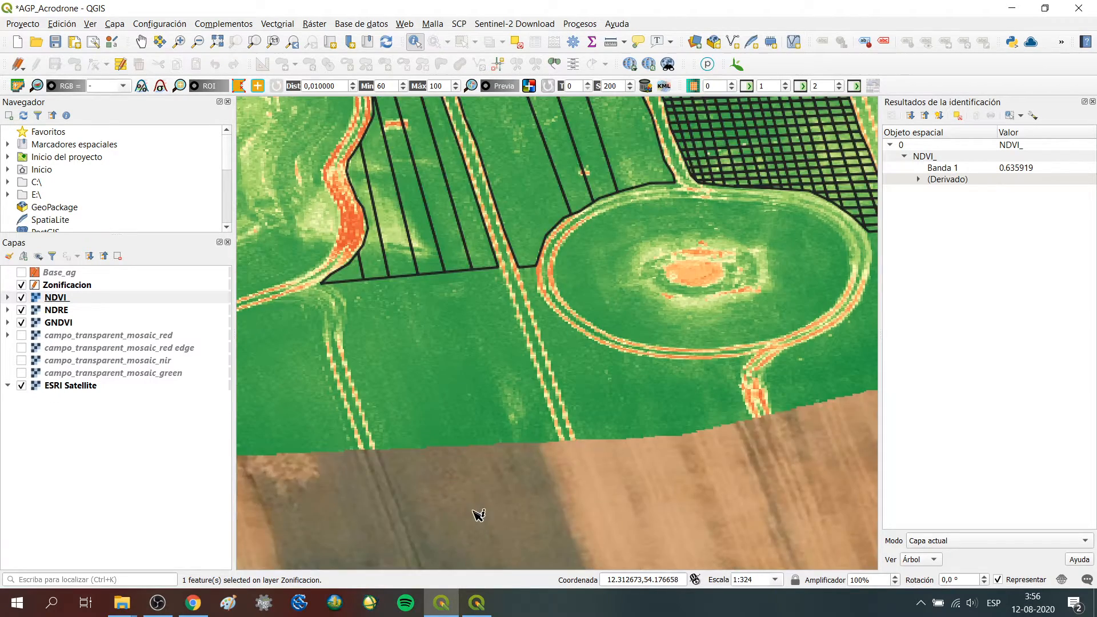
pyautogui.scroll(-1, 531, 360)
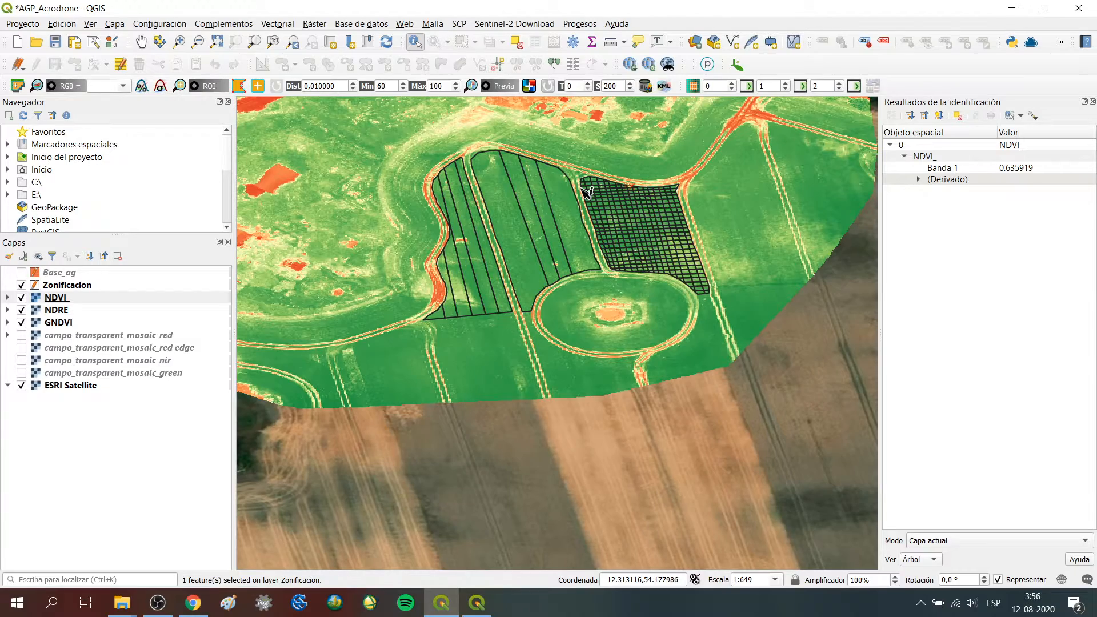
# Step: Set the ndvi_15-06 value of record 172 to 0,63 in the Zonificacion attribute table
pyautogui.scroll(3, 615, 191)
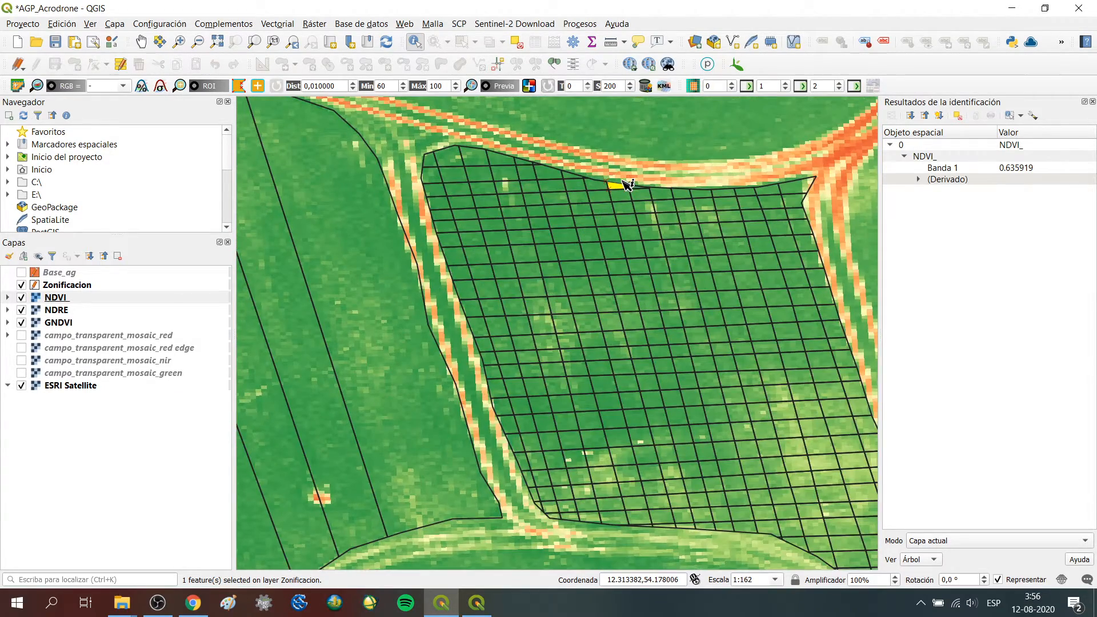
pyautogui.scroll(1, 620, 189)
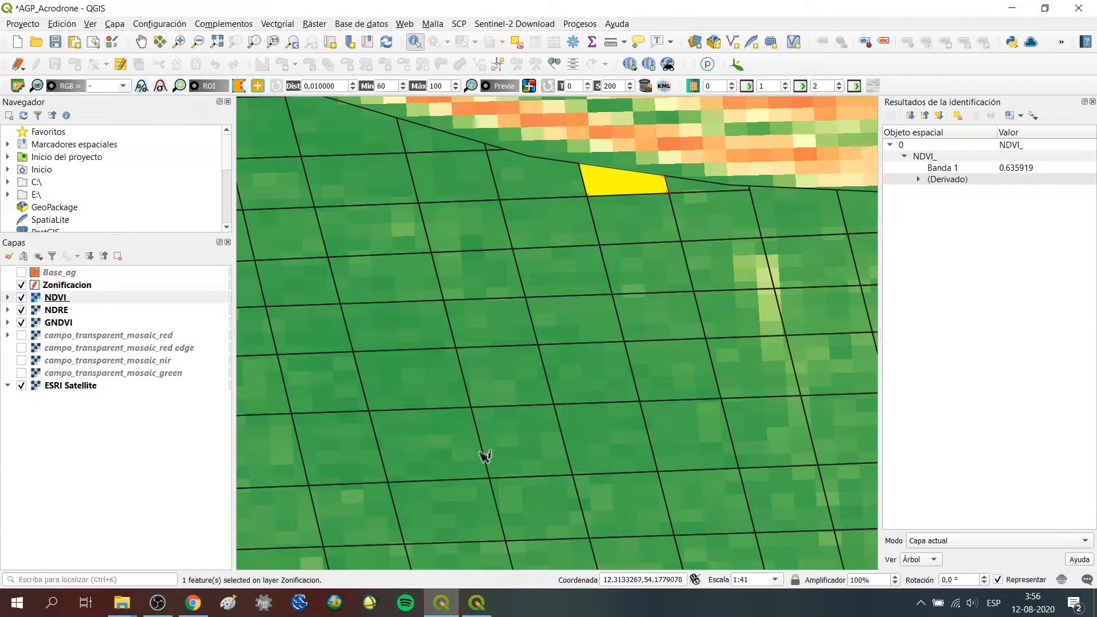
pyautogui.click(475, 606)
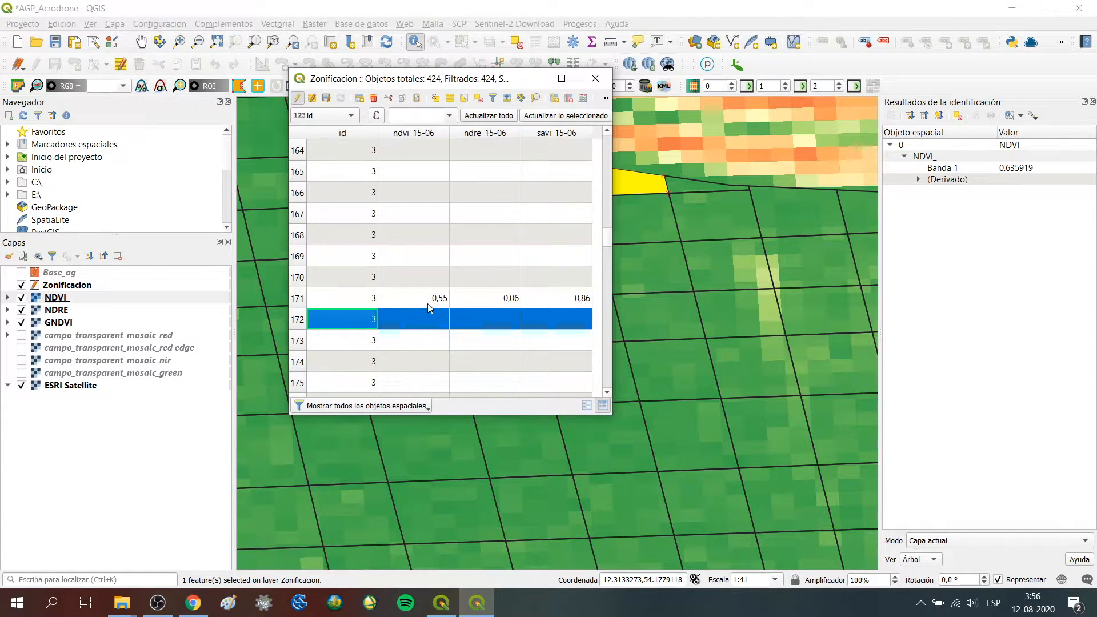
pyautogui.doubleClick(423, 317)
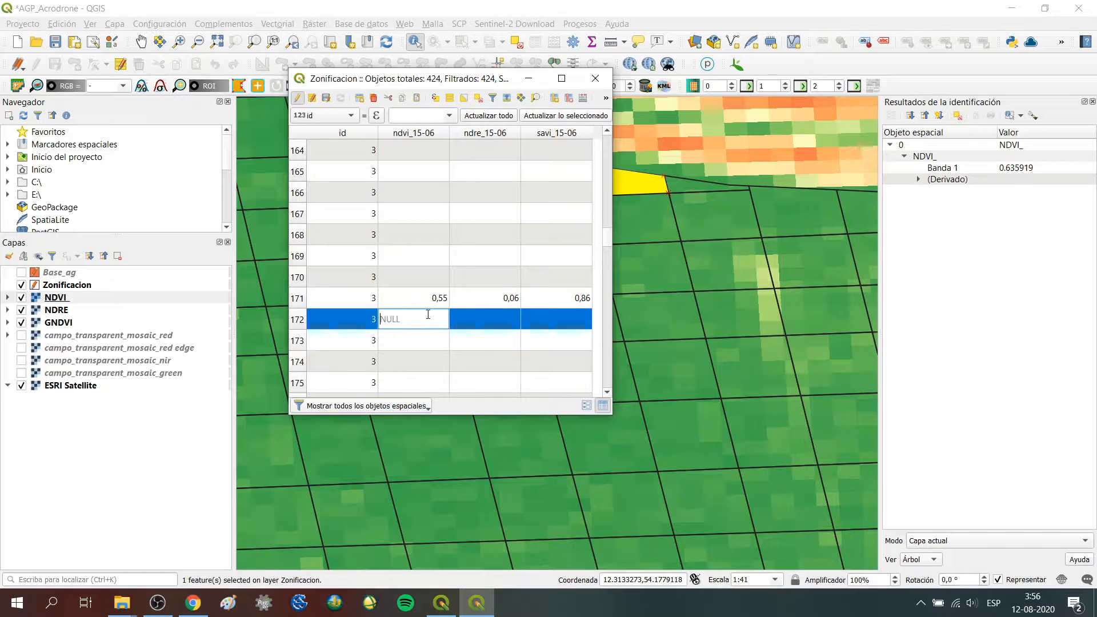
pyautogui.write('0')
pyautogui.write(',63')
# Step: Identify the NDRE raster value inside the selected grid cell and set record 172's ndre_15-06 value to 0,12
pyautogui.doubleClick(490, 321)
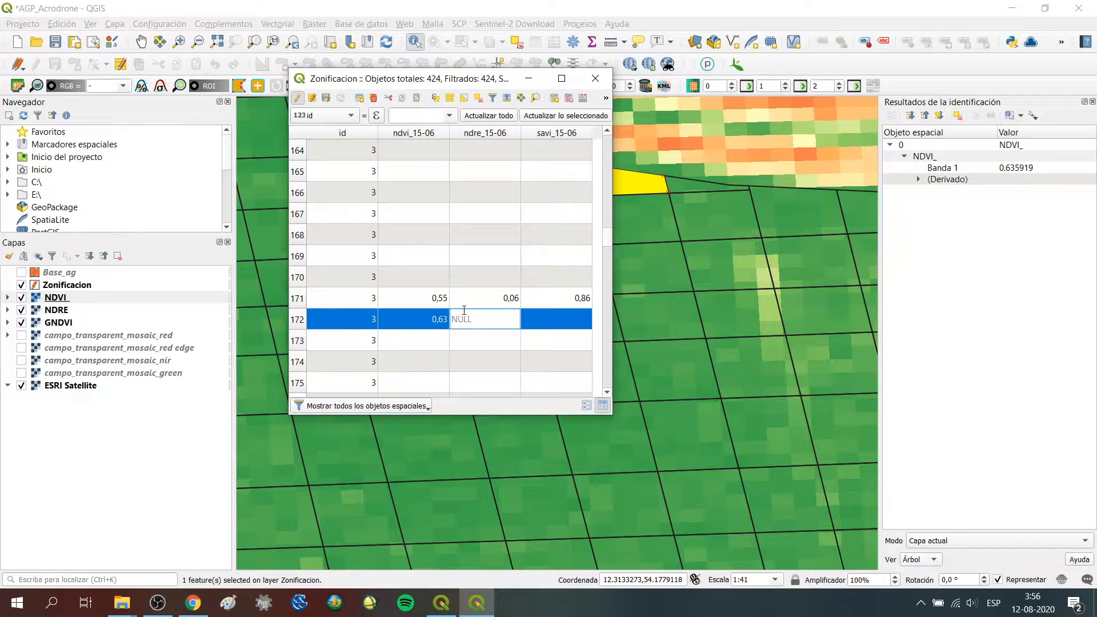
pyautogui.click(591, 5)
pyautogui.click(57, 310)
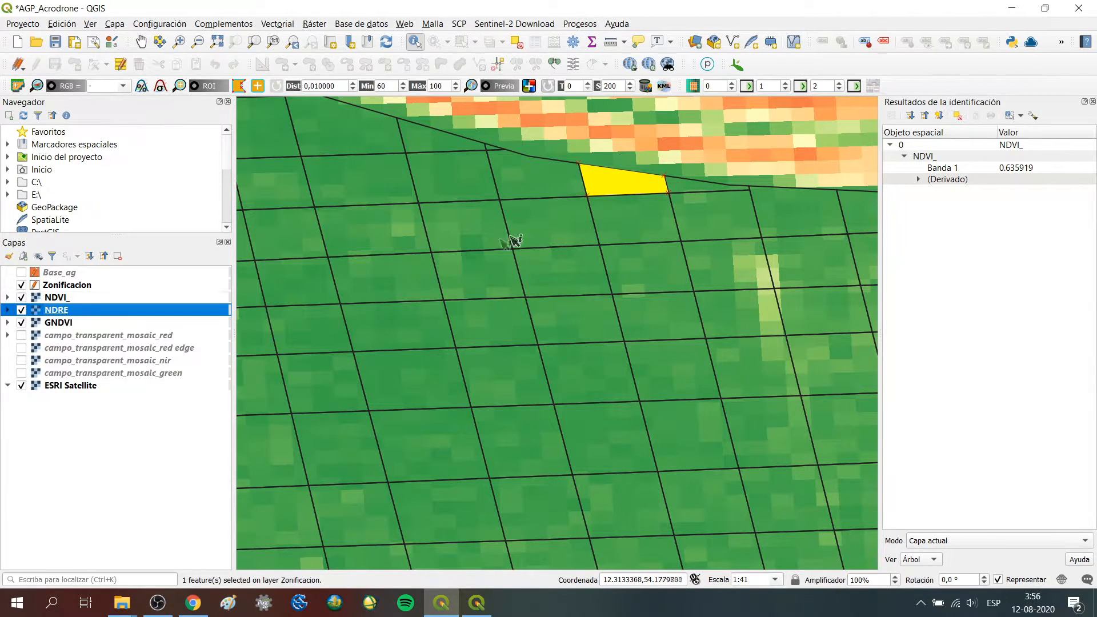
pyautogui.click(621, 177)
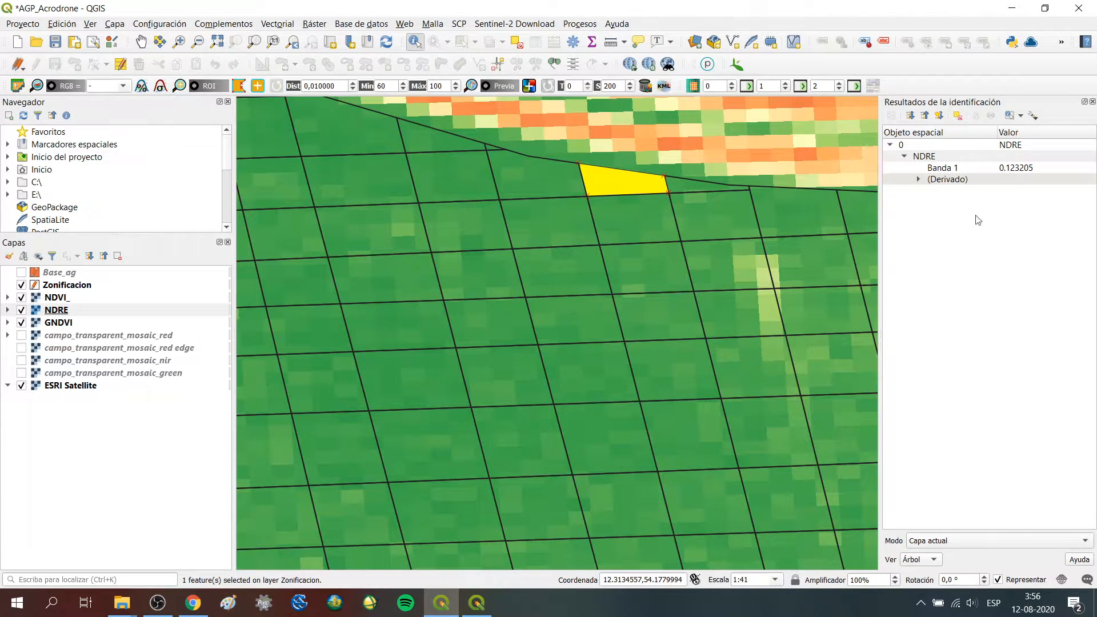
pyautogui.click(492, 604)
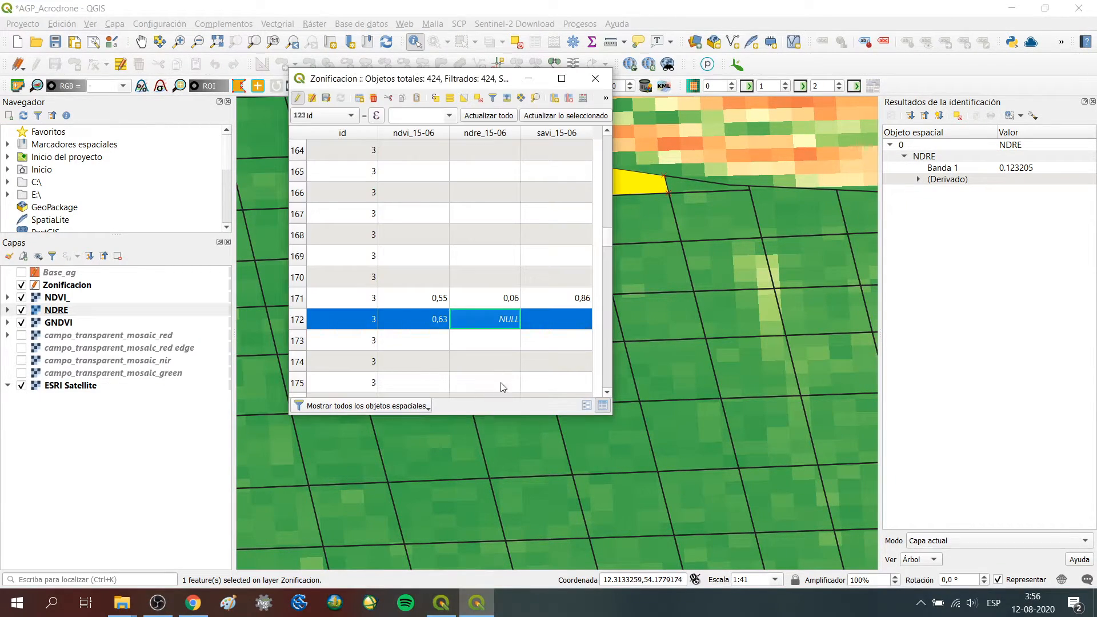
pyautogui.write('0')
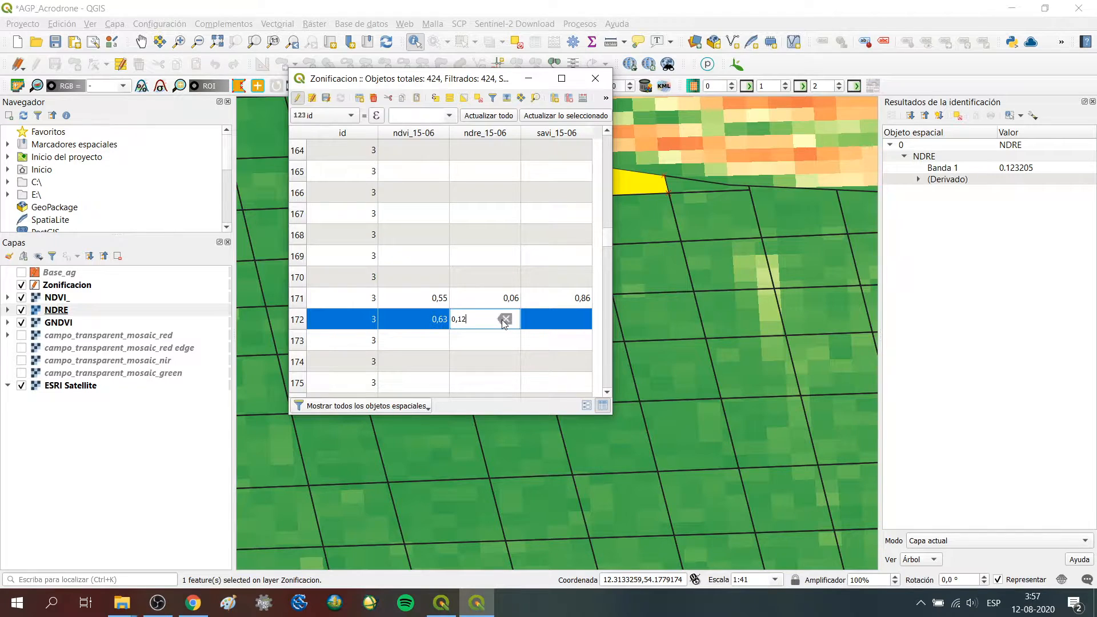
pyautogui.write(',12')
pyautogui.click(544, 318)
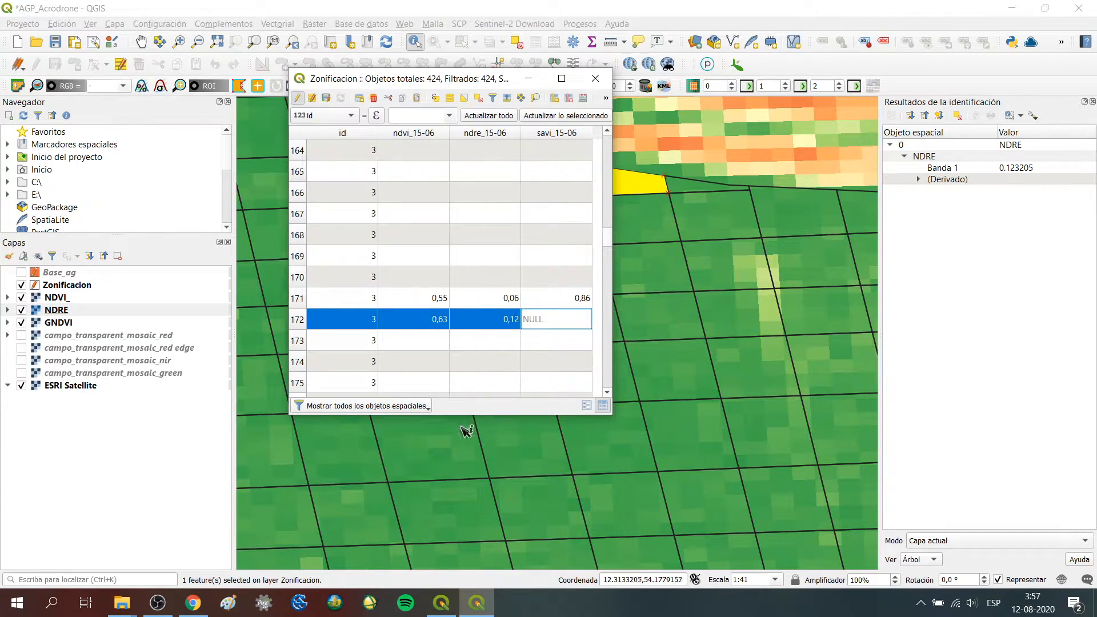
pyautogui.moveTo(611, 326); pyautogui.dragTo(647, 326)
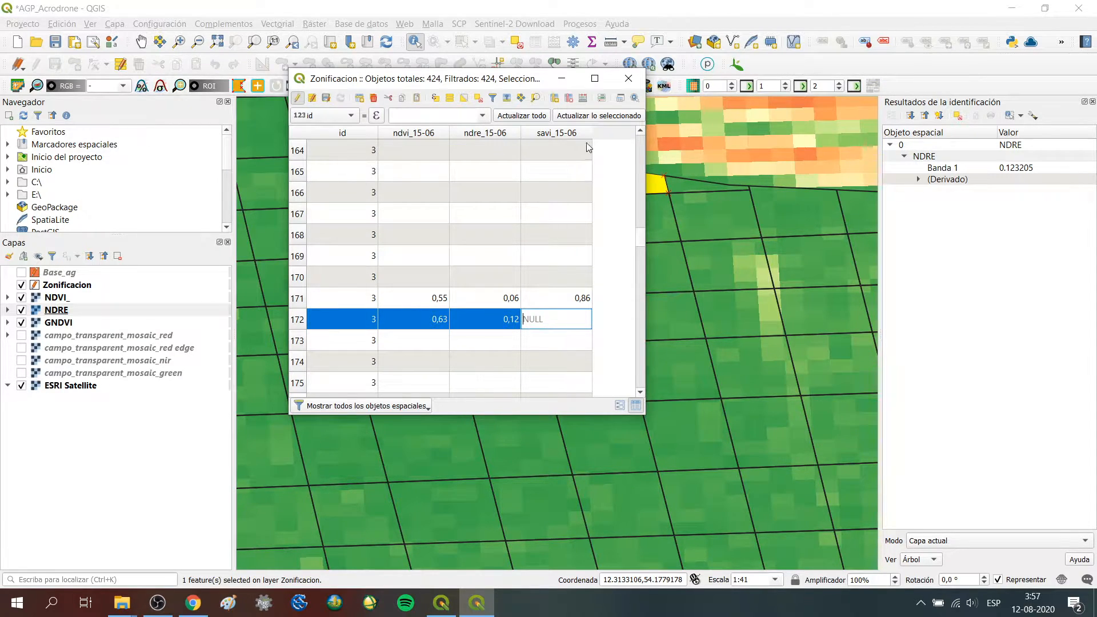
pyautogui.moveTo(645, 334); pyautogui.dragTo(716, 328)
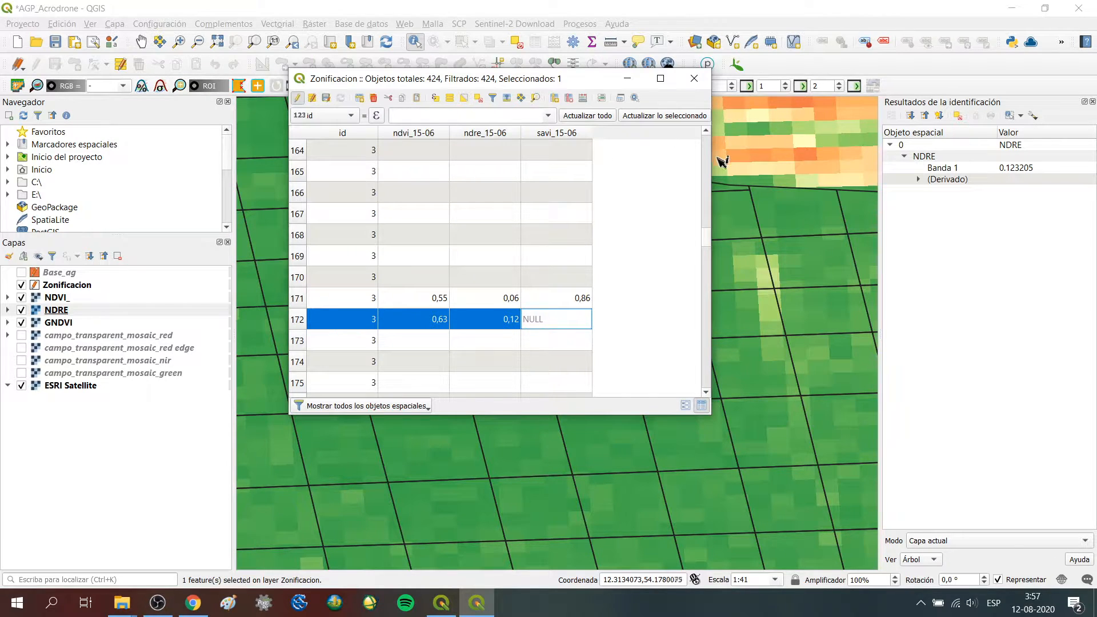
pyautogui.moveTo(713, 180); pyautogui.dragTo(602, 191)
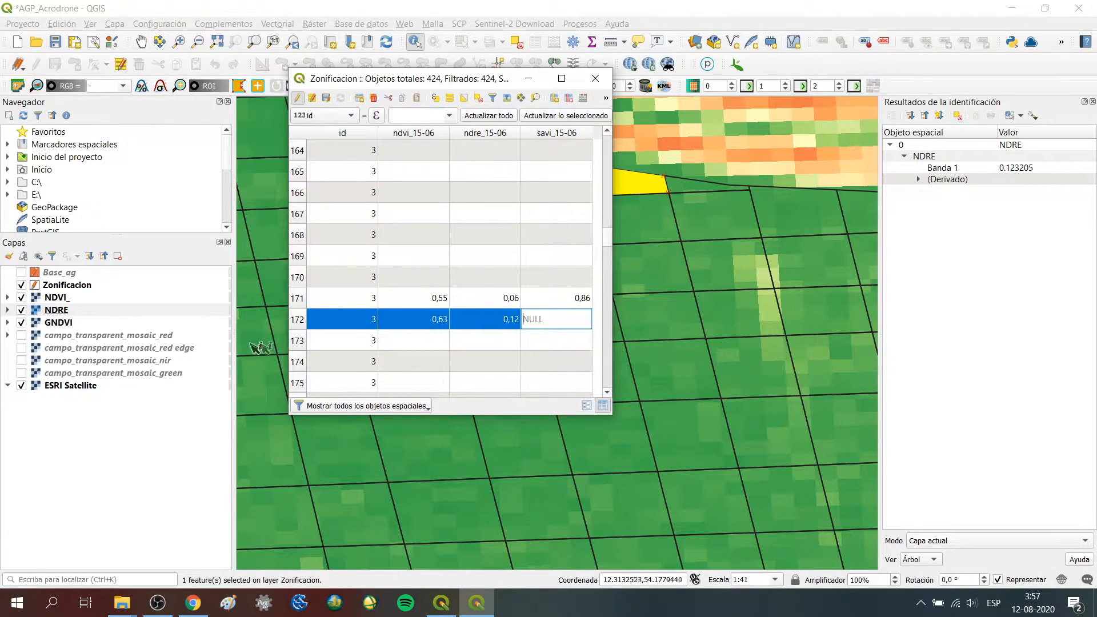
# Step: Identify the GNDVI raster value inside the selected grid cell and set record 172's savi_15-06 value to 0,42
pyautogui.click(59, 323)
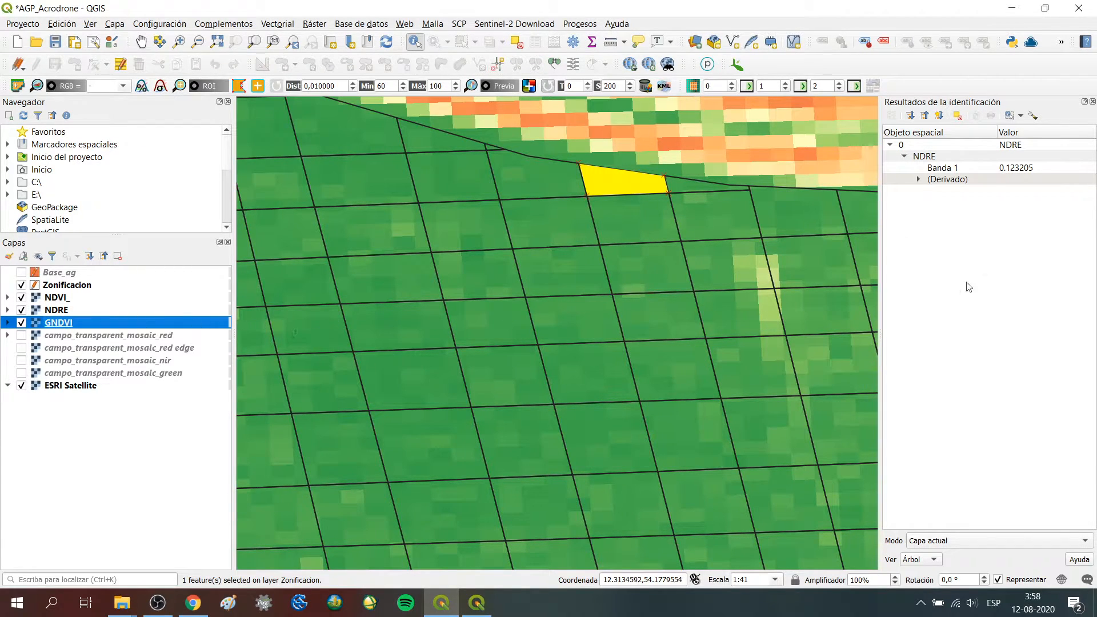
pyautogui.click(635, 186)
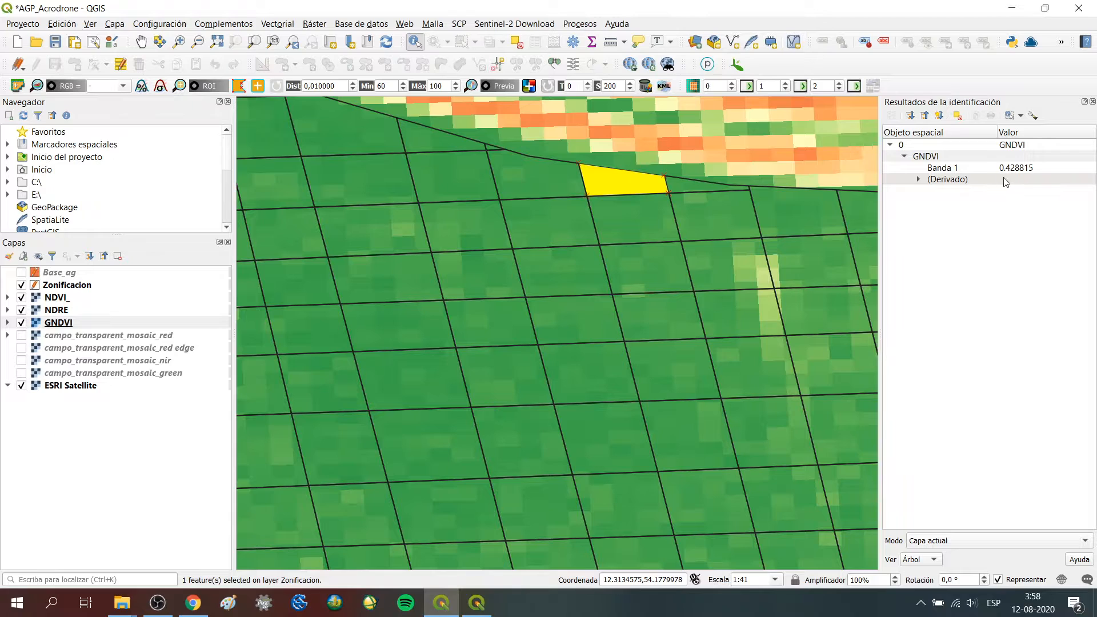
pyautogui.click(479, 603)
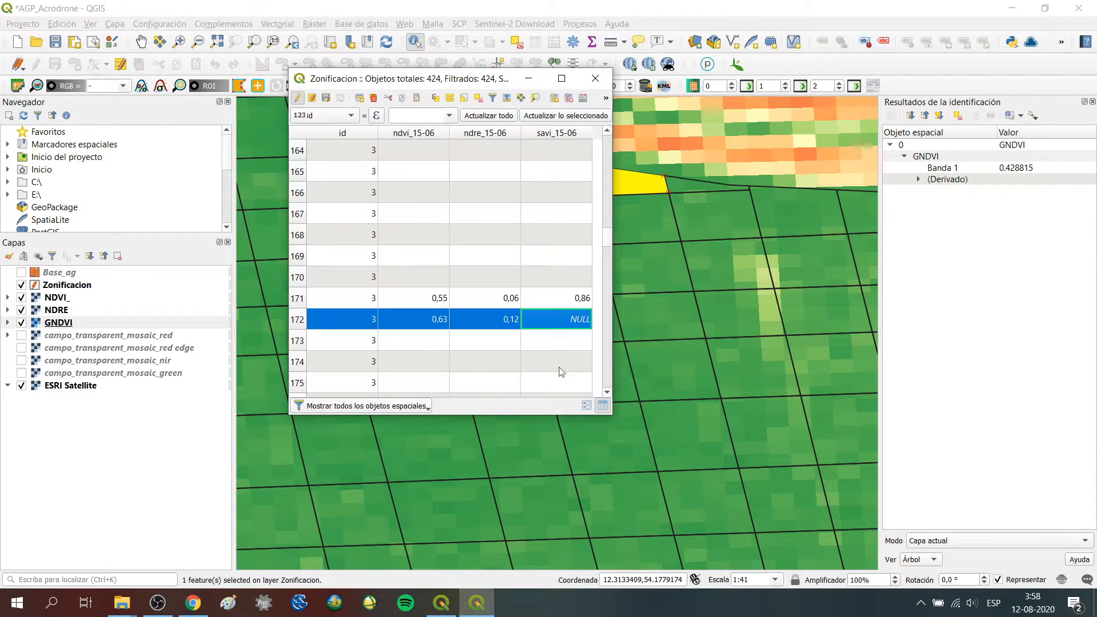
pyautogui.doubleClick(571, 319)
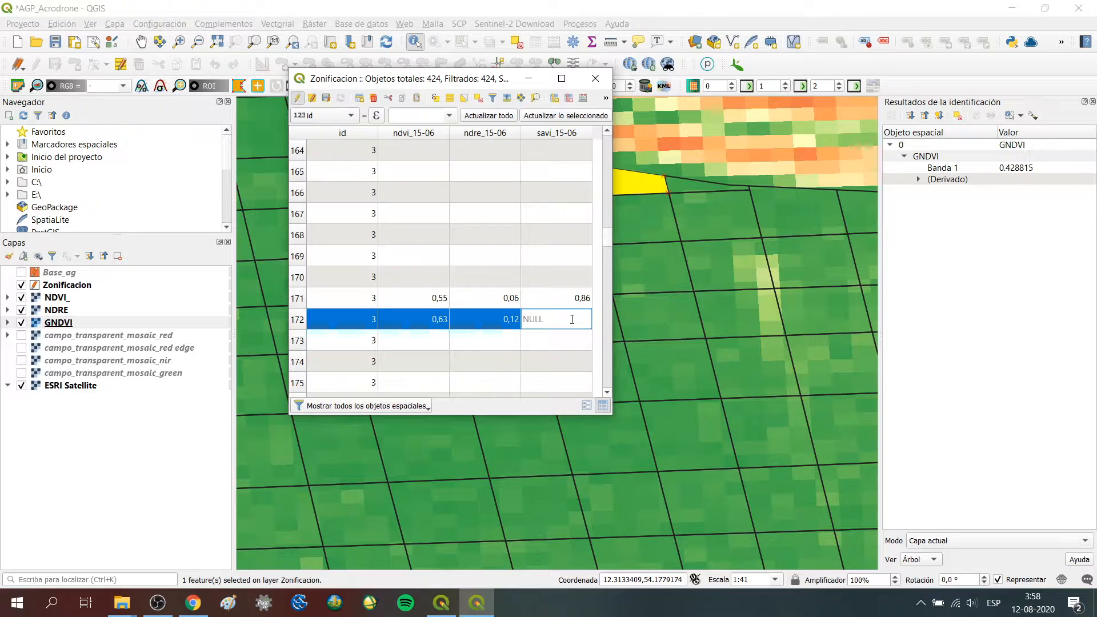
pyautogui.write('0,42')
pyautogui.doubleClick(541, 358)
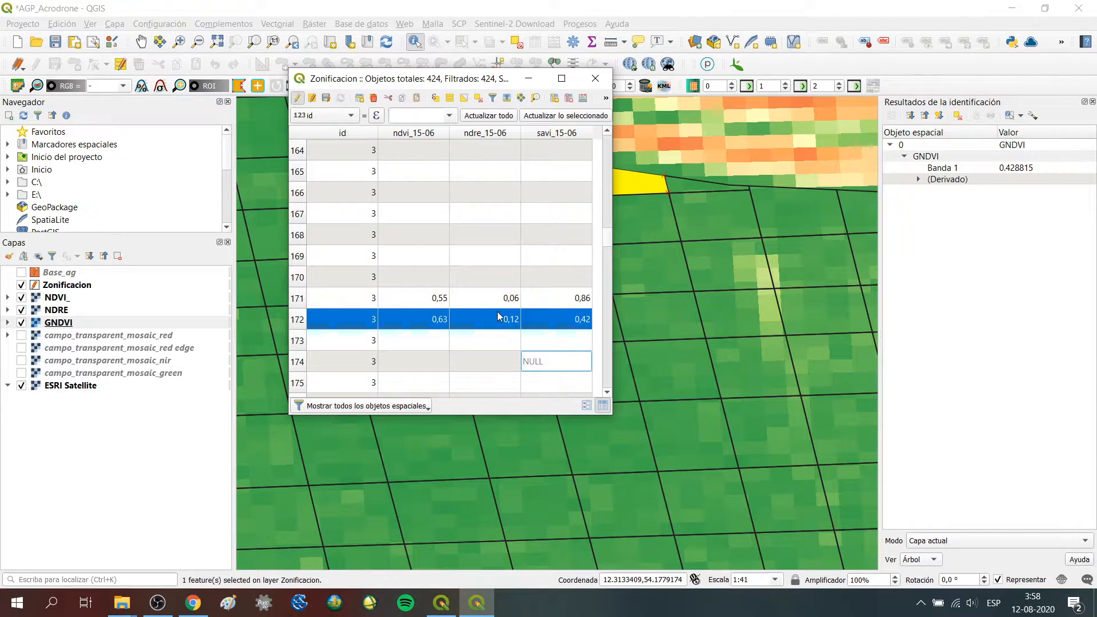
# Step: Look through the remaining records, stop editing Zonificacion with its changes saved, and close the attribute table
pyautogui.scroll(12, 450, 235)
pyautogui.scroll(-17, 448, 233)
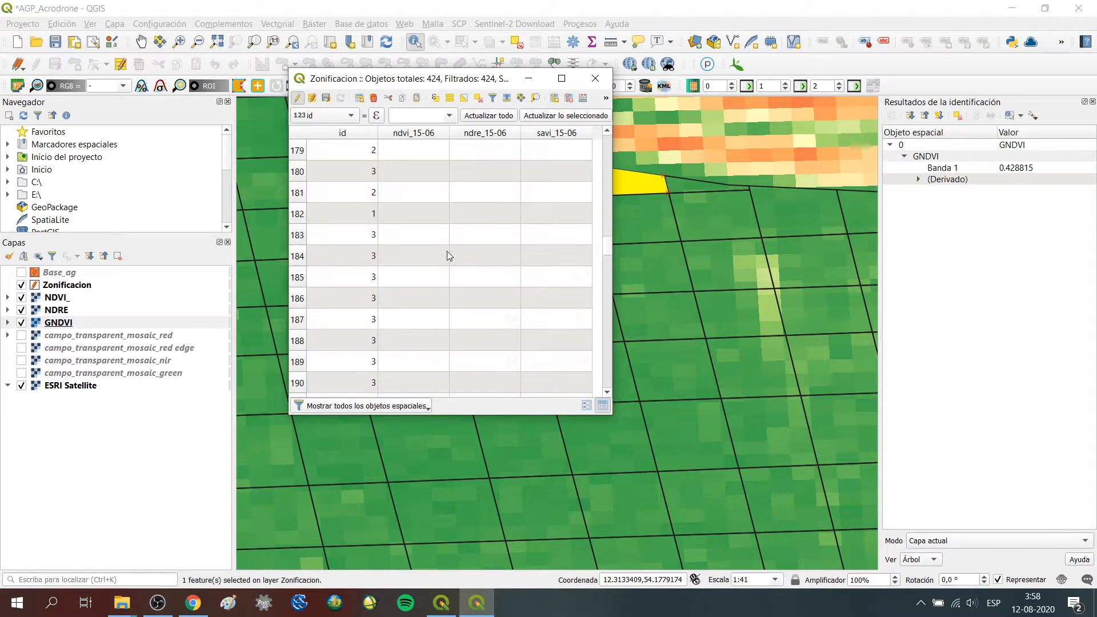
pyautogui.scroll(-5, 448, 256)
pyautogui.scroll(-2, 674, 366)
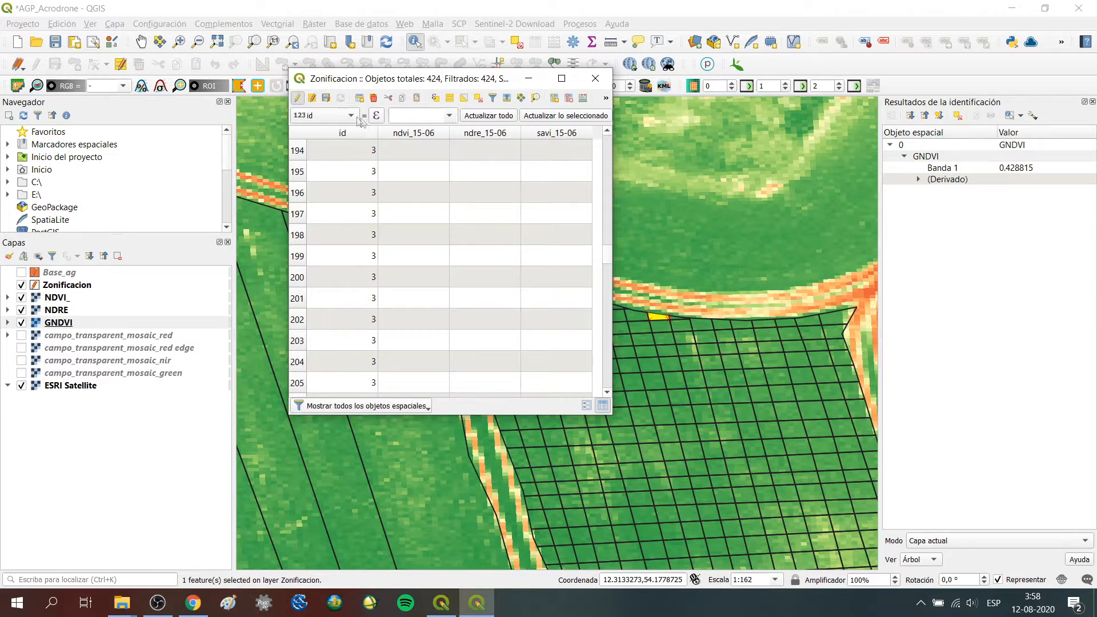
pyautogui.click(298, 100)
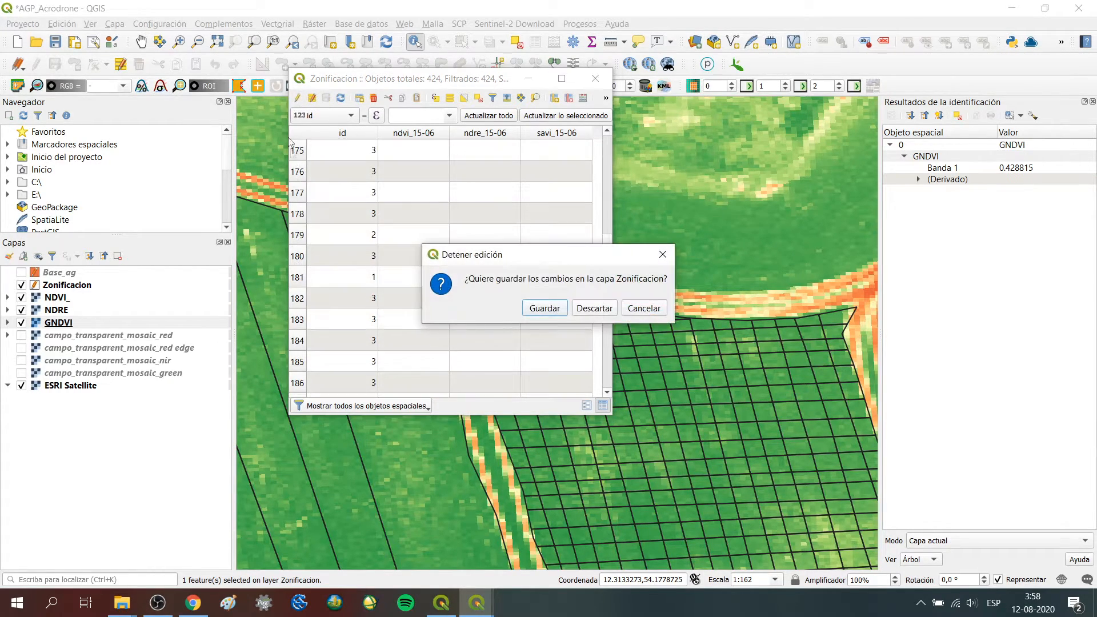
pyautogui.click(543, 309)
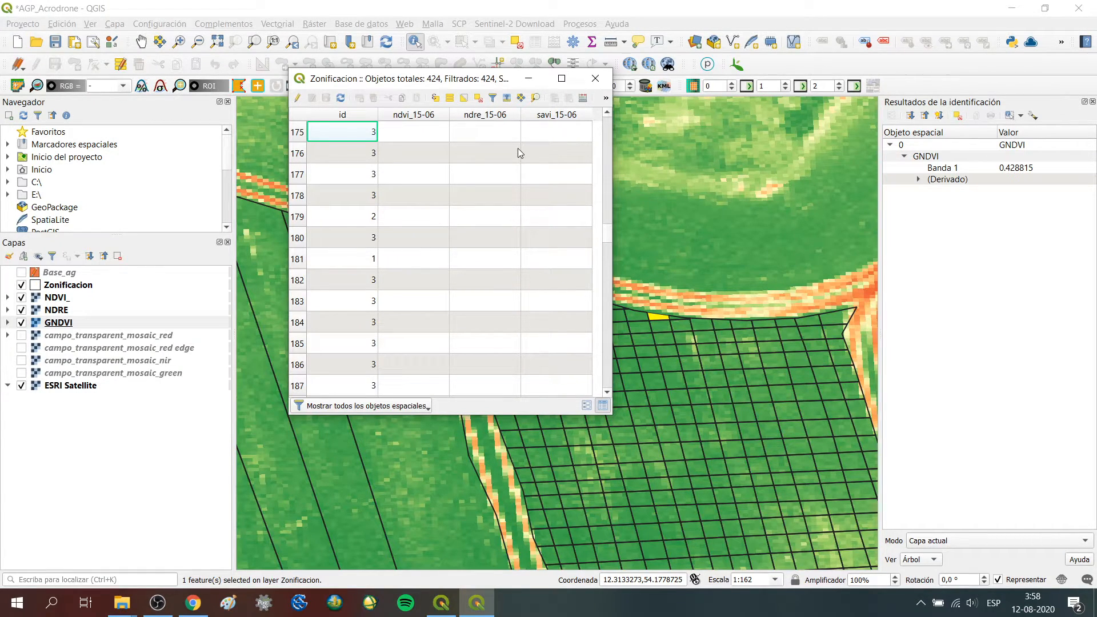
pyautogui.click(594, 80)
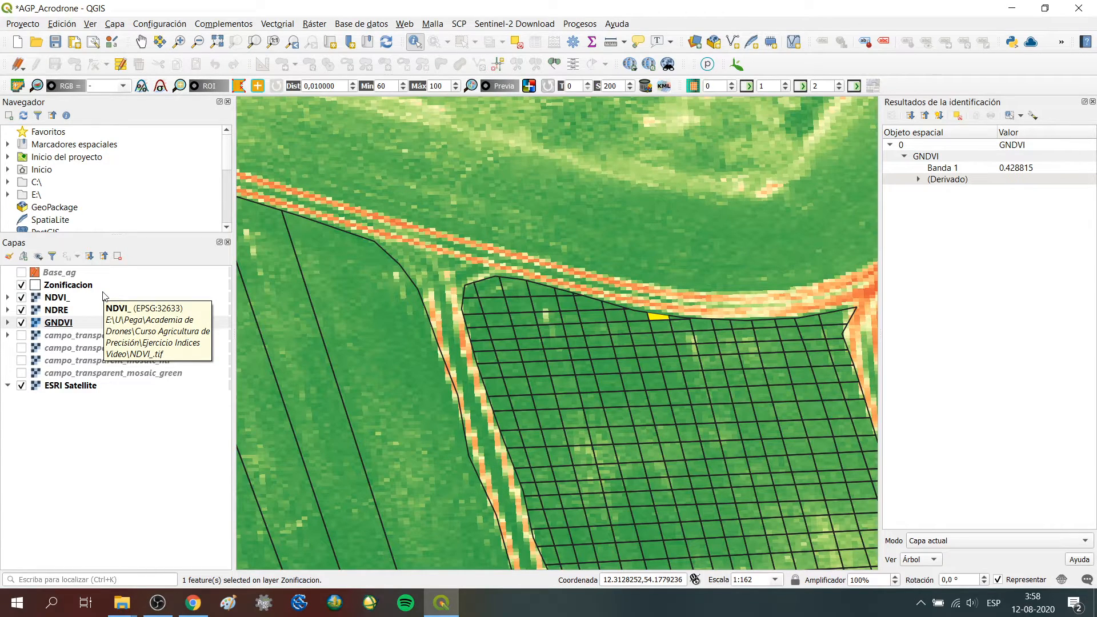
# Step: Start exporting all features of the Zonificacion layer in the comma-separated values [CSV] format
pyautogui.rightClick(79, 290)
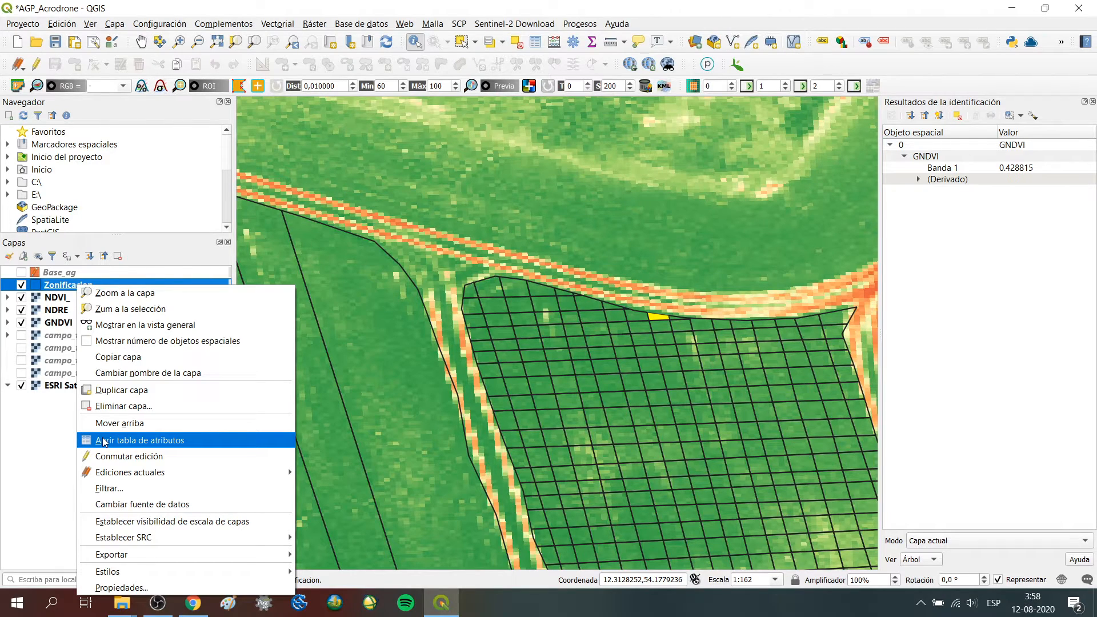
pyautogui.moveTo(134, 559)
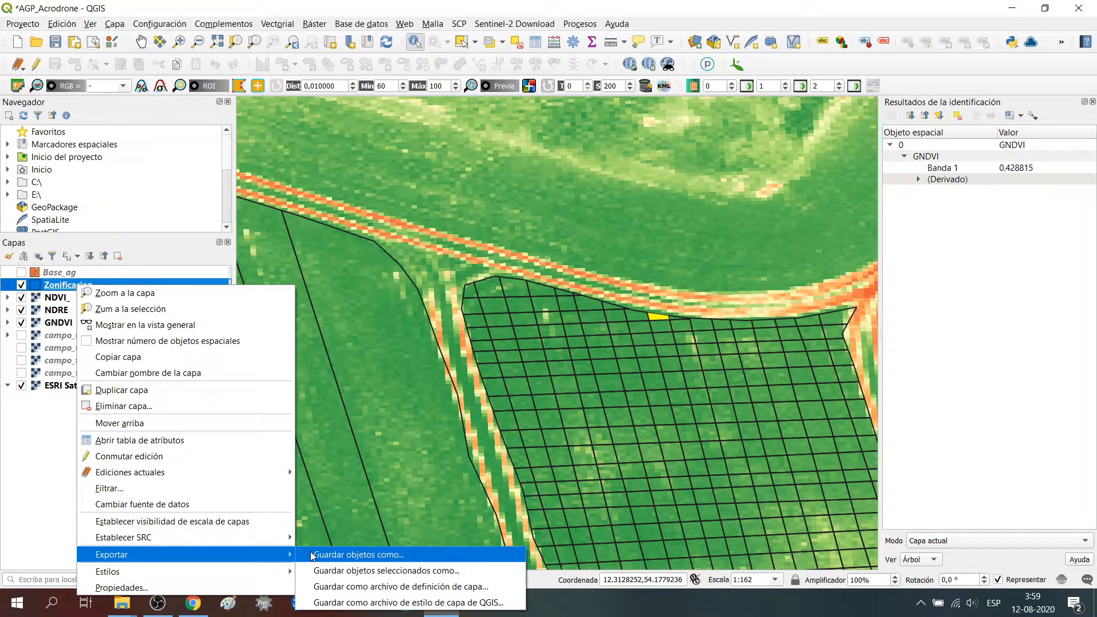
pyautogui.click(312, 555)
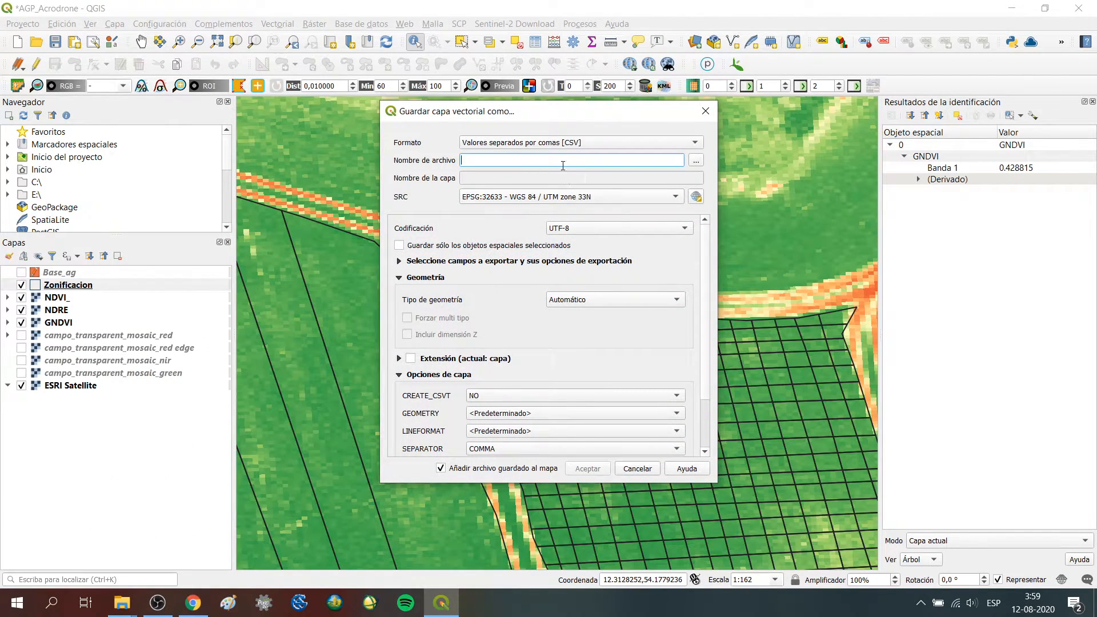
pyautogui.click(484, 142)
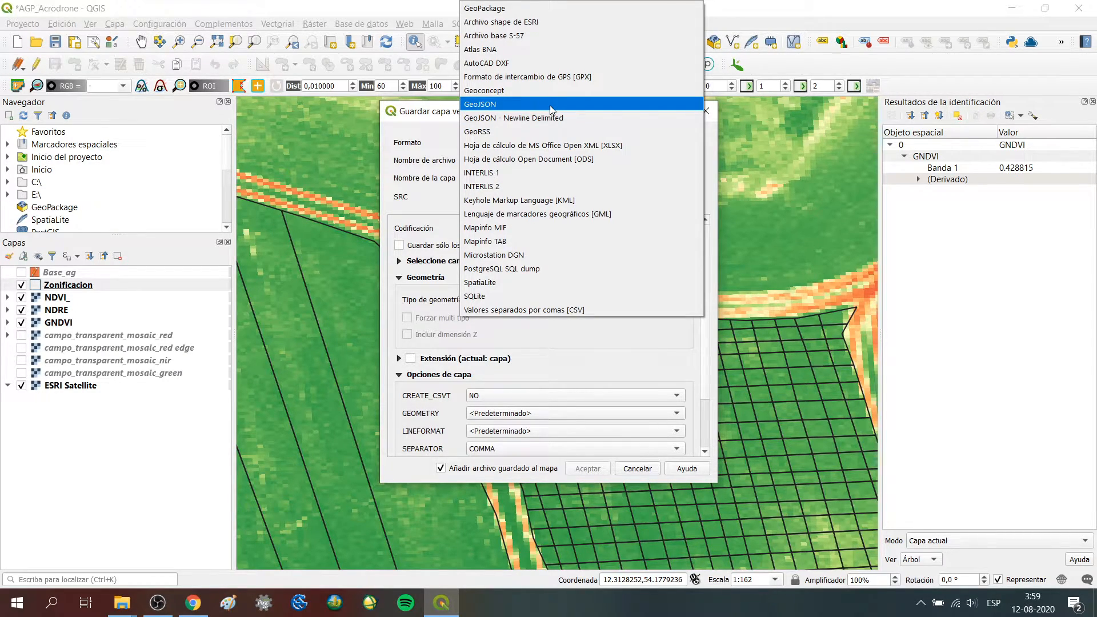
pyautogui.click(545, 310)
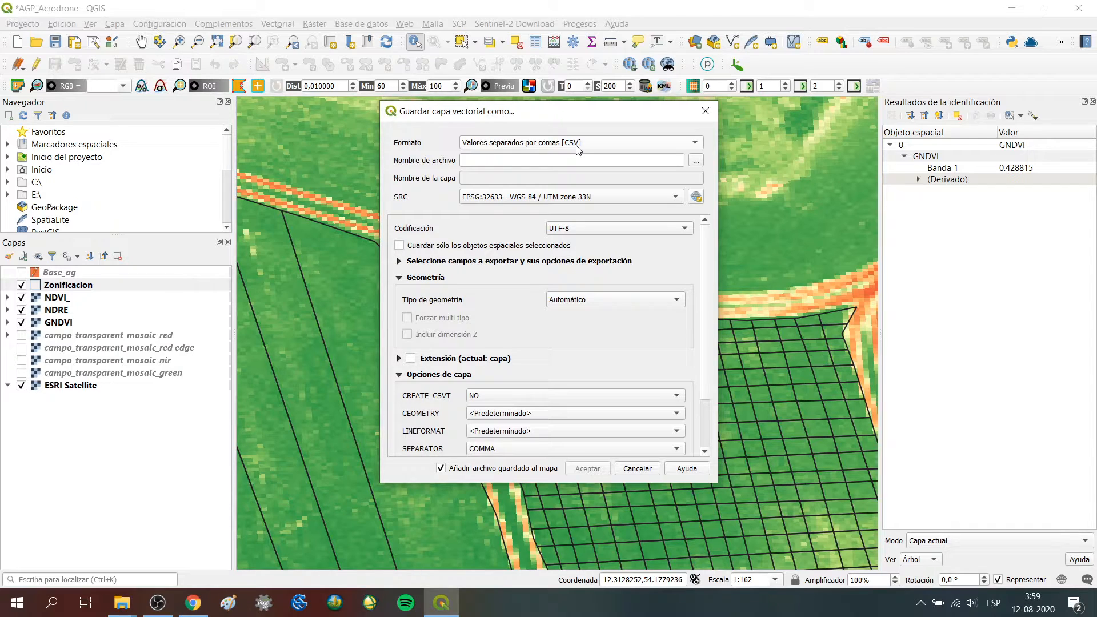
# Step: Name the export file Base de Datos in the Escritorio folder and export the layer
pyautogui.click(695, 162)
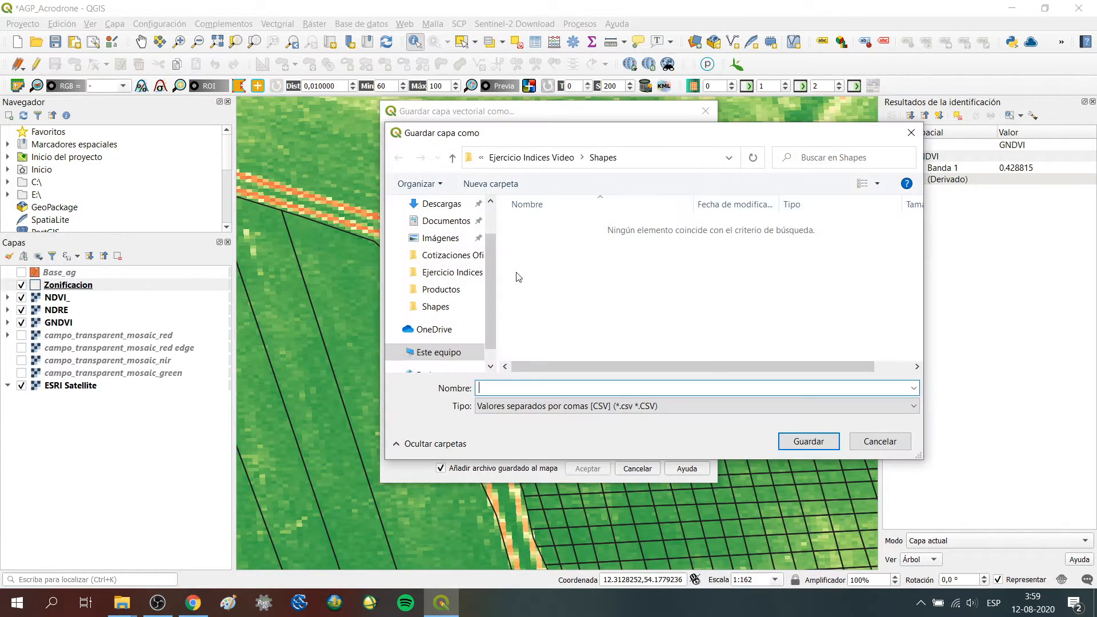
pyautogui.scroll(2, 440, 274)
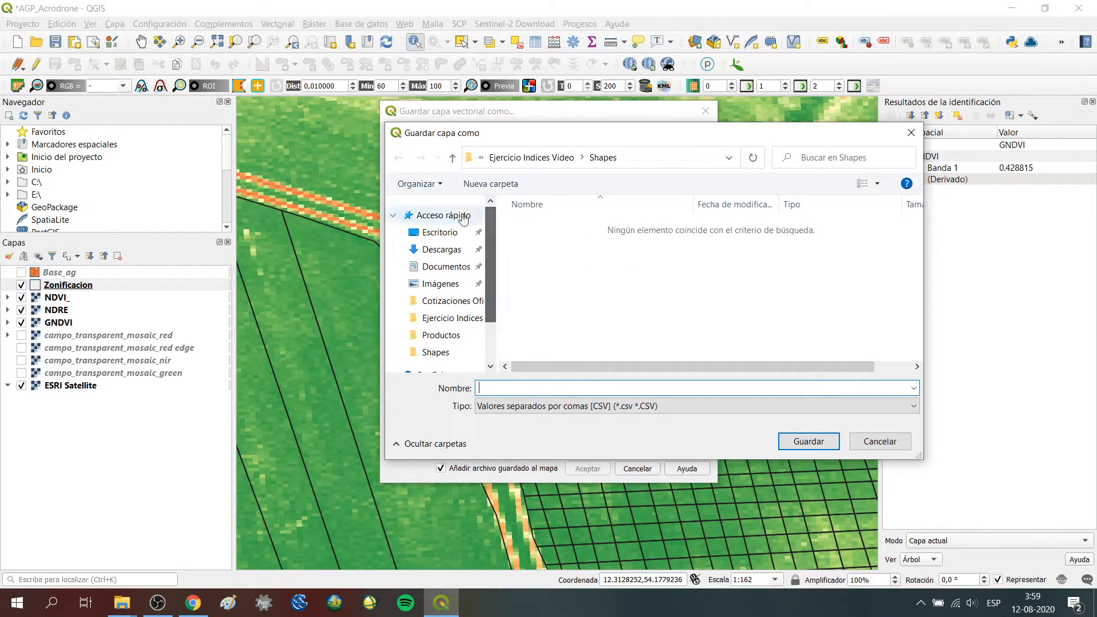
pyautogui.click(440, 232)
pyautogui.click(513, 388)
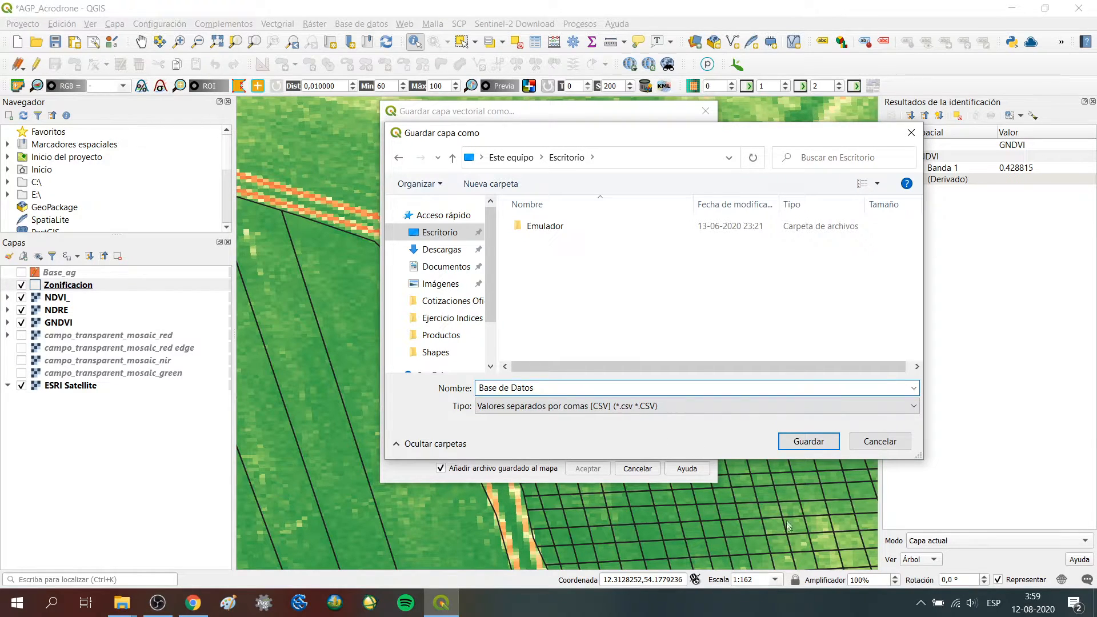
pyautogui.click(808, 441)
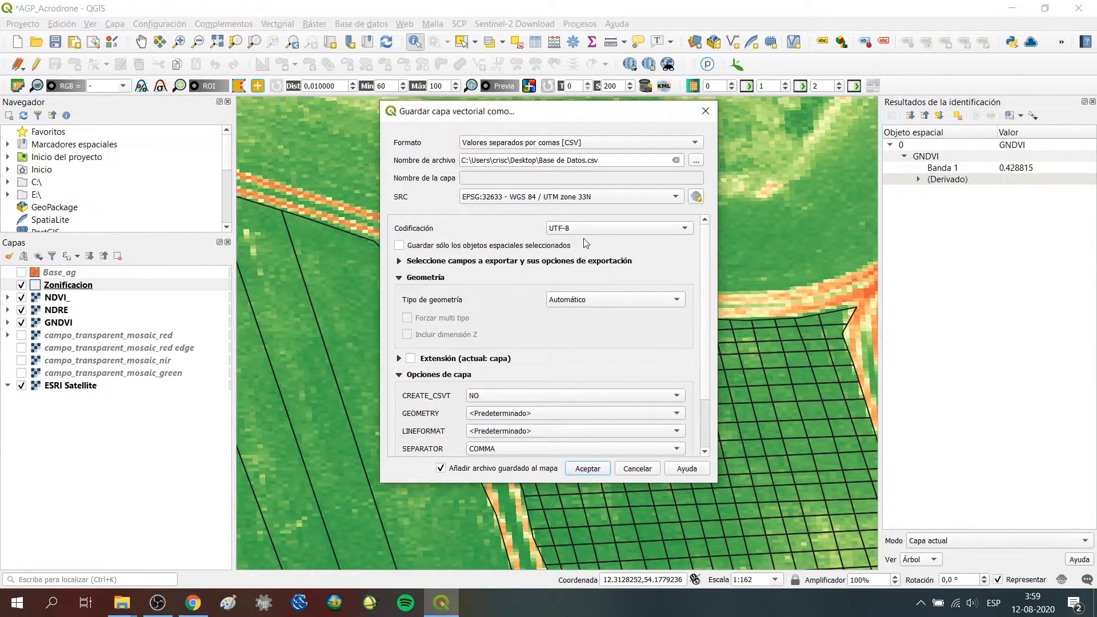
pyautogui.click(583, 469)
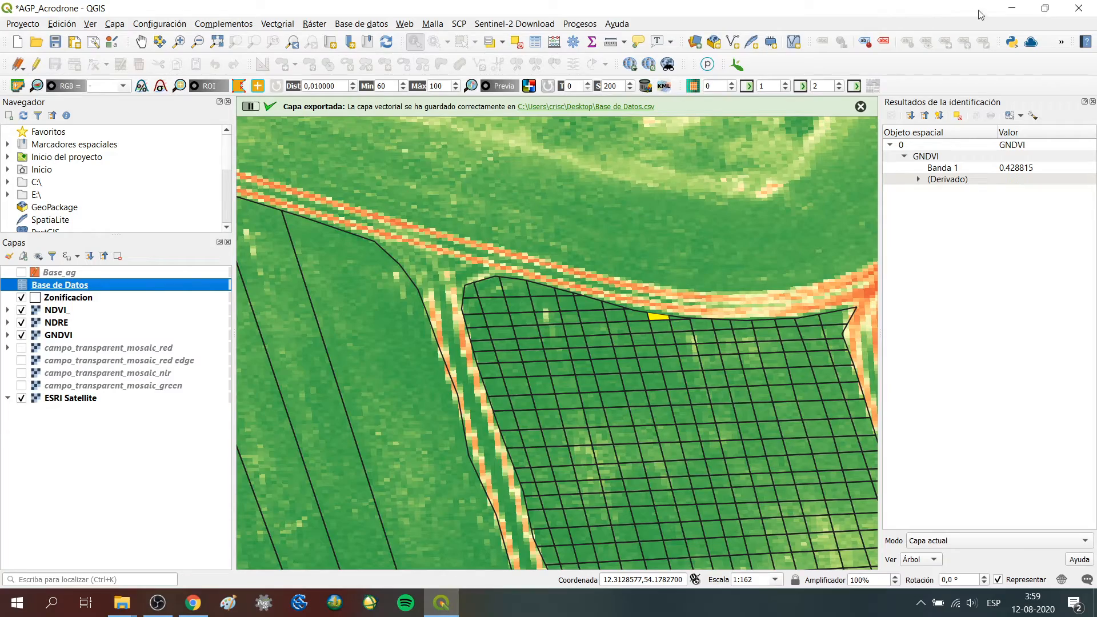
# Step: Switch to Excel by opening the exported Base de Datos CSV file from the desktop as read-only
pyautogui.click(1012, 8)
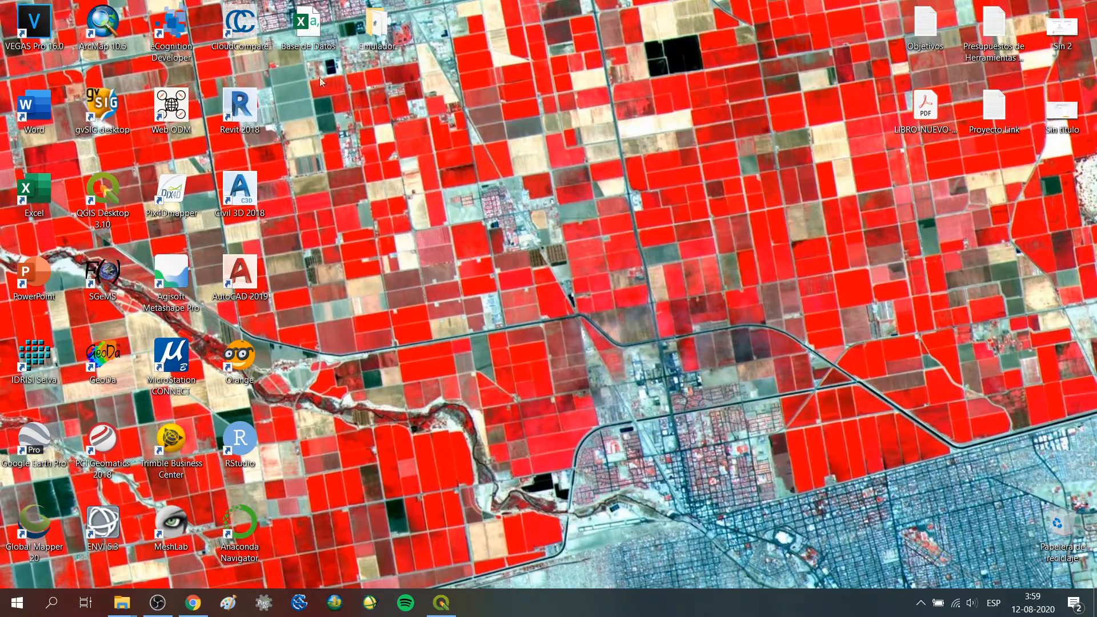
pyautogui.doubleClick(304, 29)
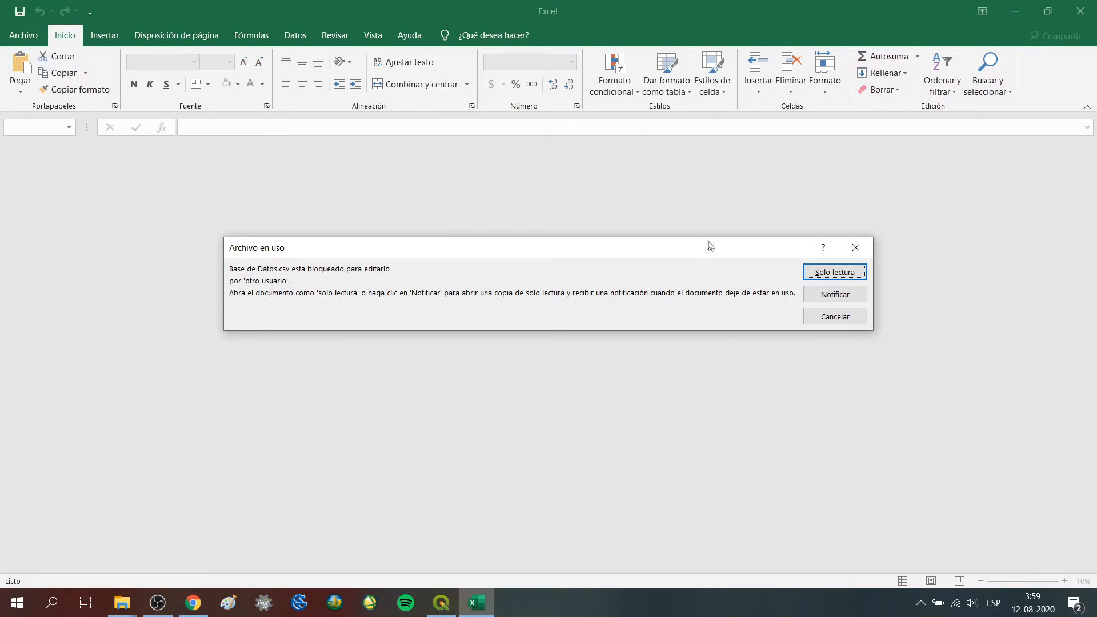
pyautogui.click(808, 277)
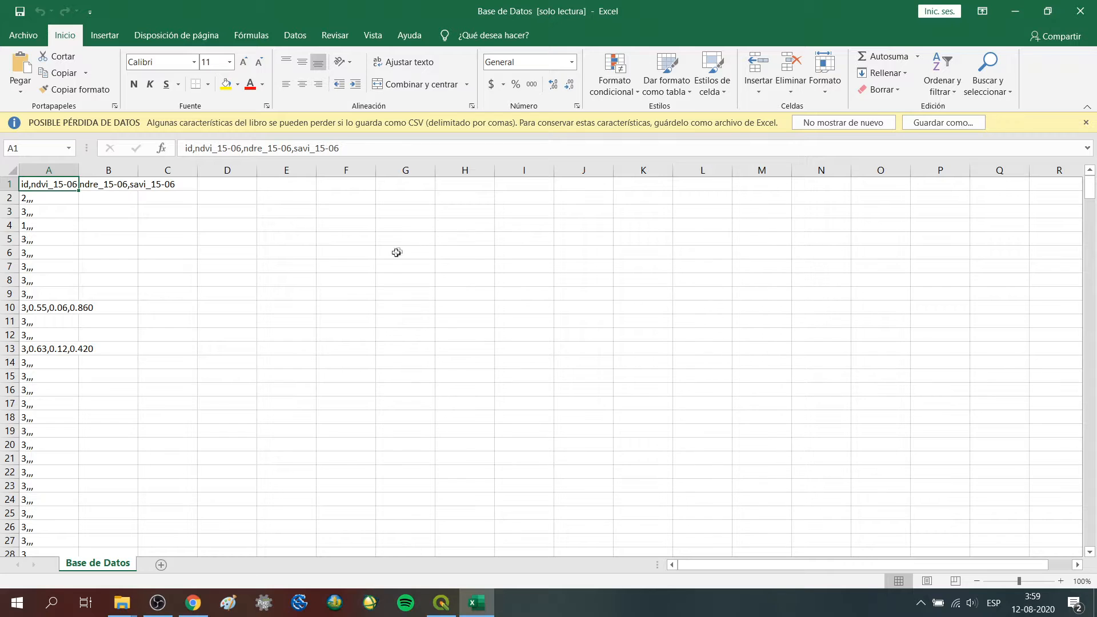
# Step: Look through the Base de Datos rows down to the last records to check the exported index values
pyautogui.scroll(-4, 58, 339)
pyautogui.scroll(4, 68, 348)
pyautogui.scroll(-17, 73, 287)
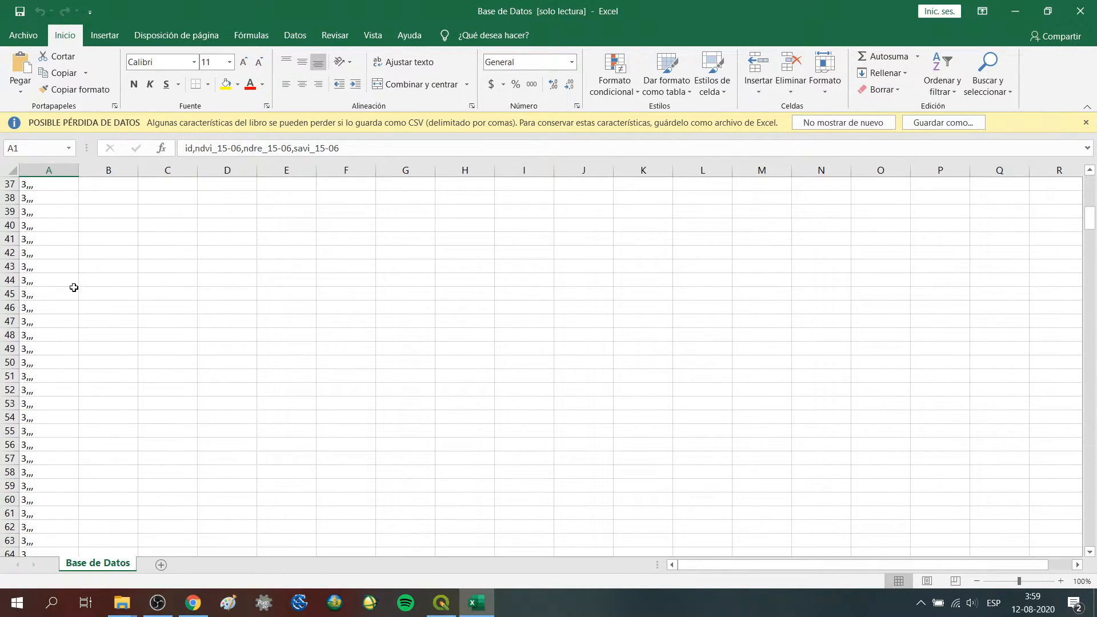
pyautogui.scroll(-20, 77, 302)
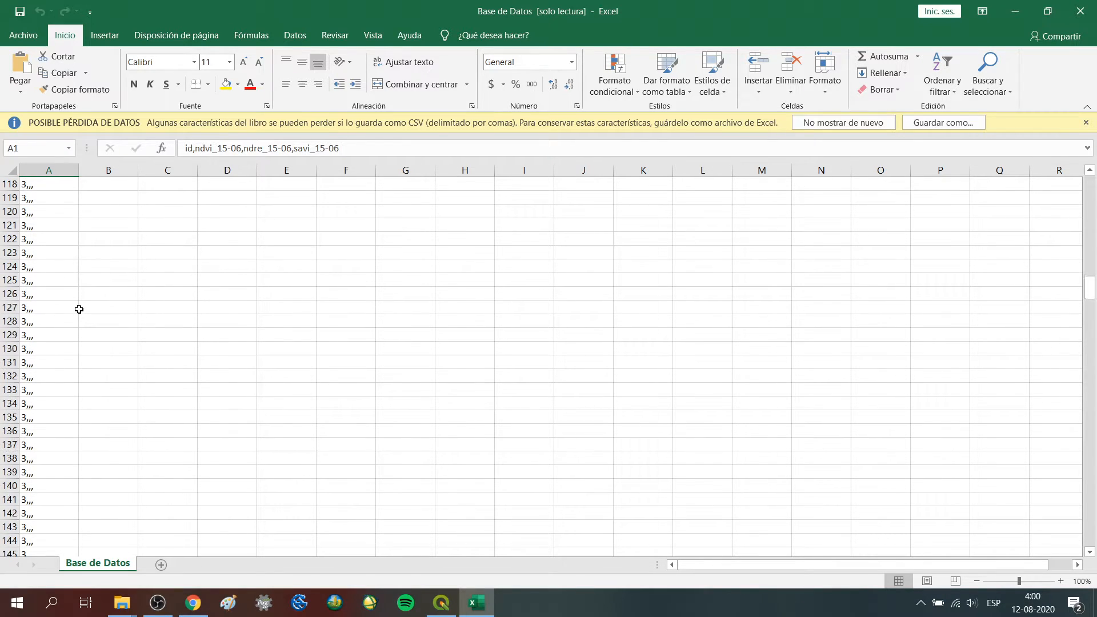
pyautogui.scroll(-20, 81, 314)
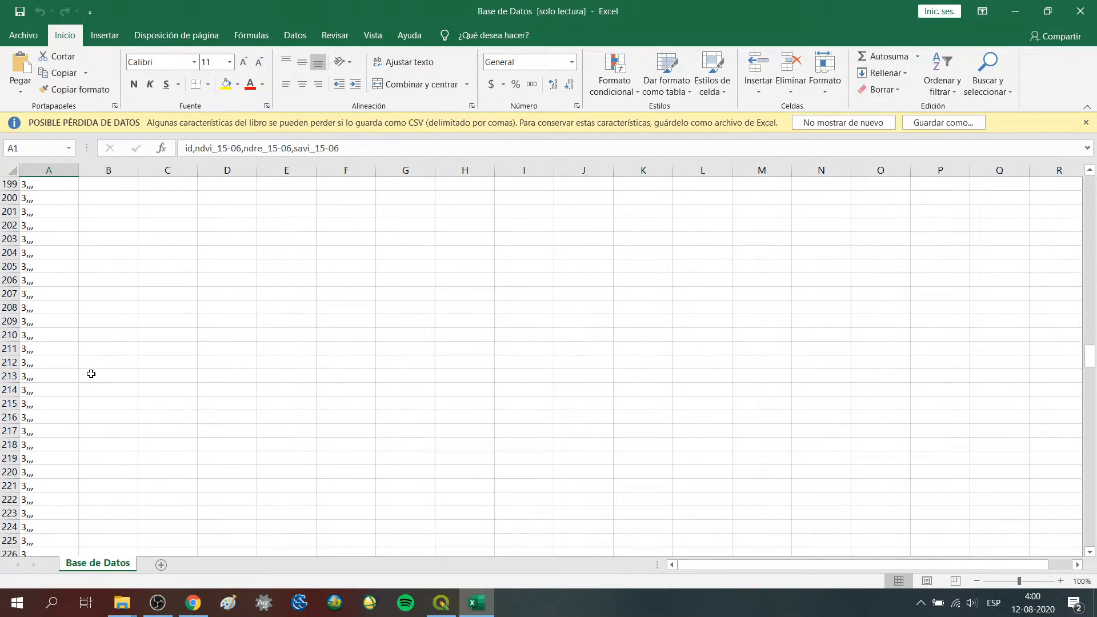
pyautogui.scroll(-20, 92, 374)
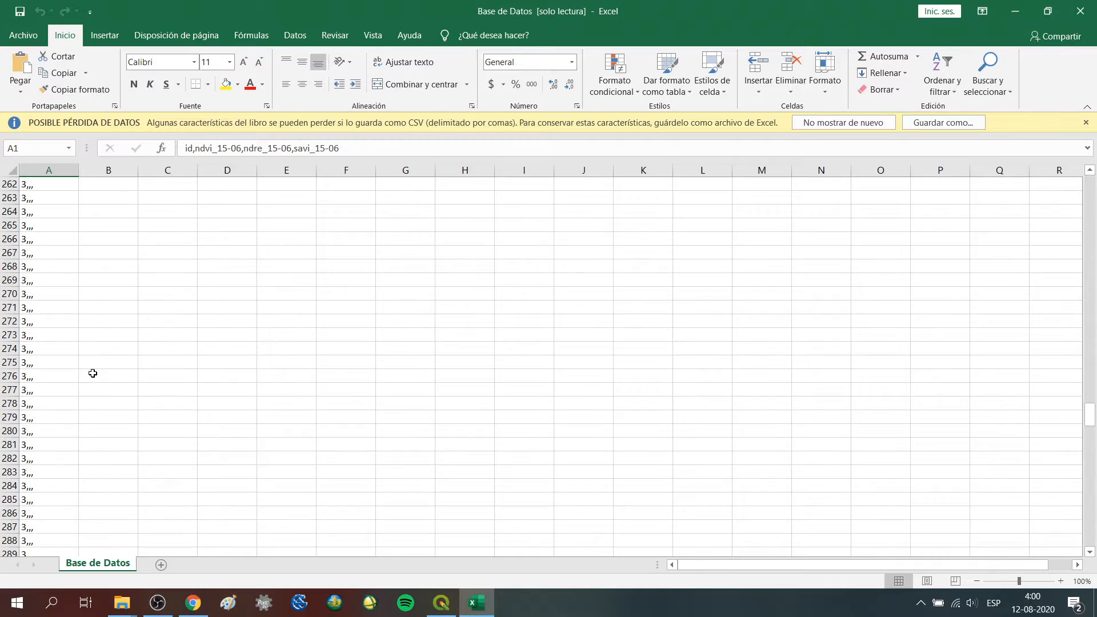
pyautogui.scroll(-11, 93, 373)
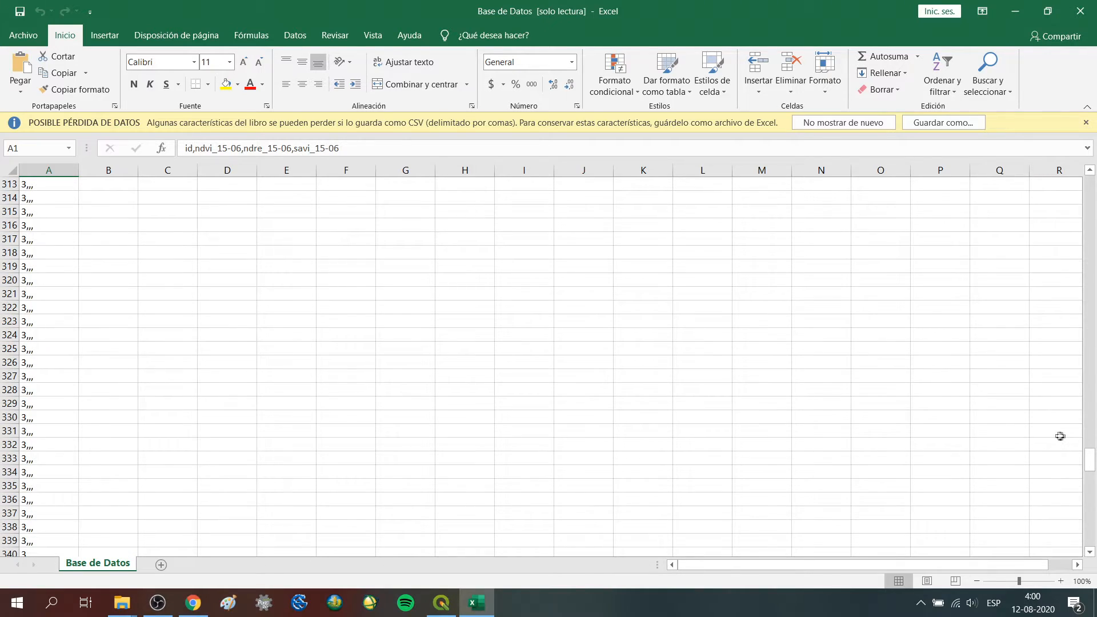
pyautogui.moveTo(1088, 461); pyautogui.dragTo(1081, 541)
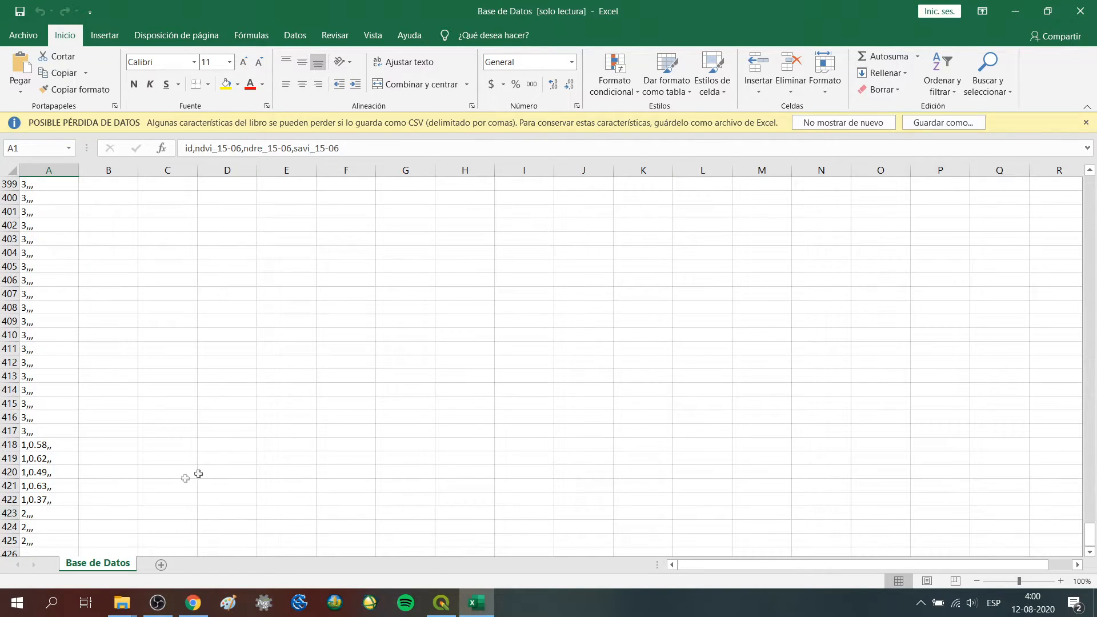
pyautogui.click(171, 392)
pyautogui.press('Right')
pyautogui.scroll(6, 207, 345)
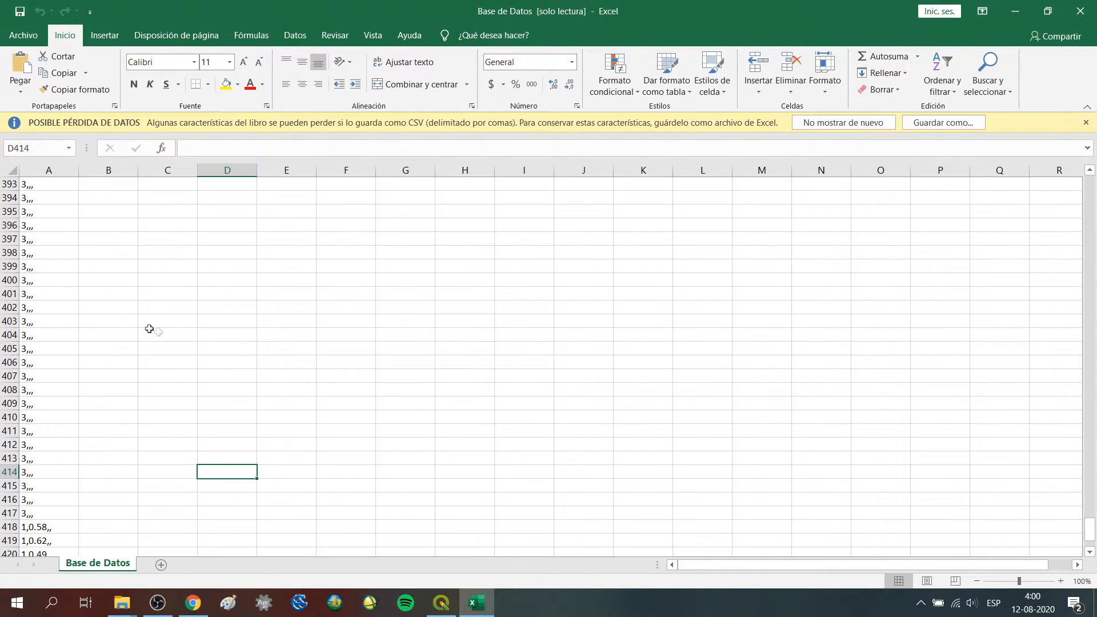
pyautogui.scroll(20, 158, 344)
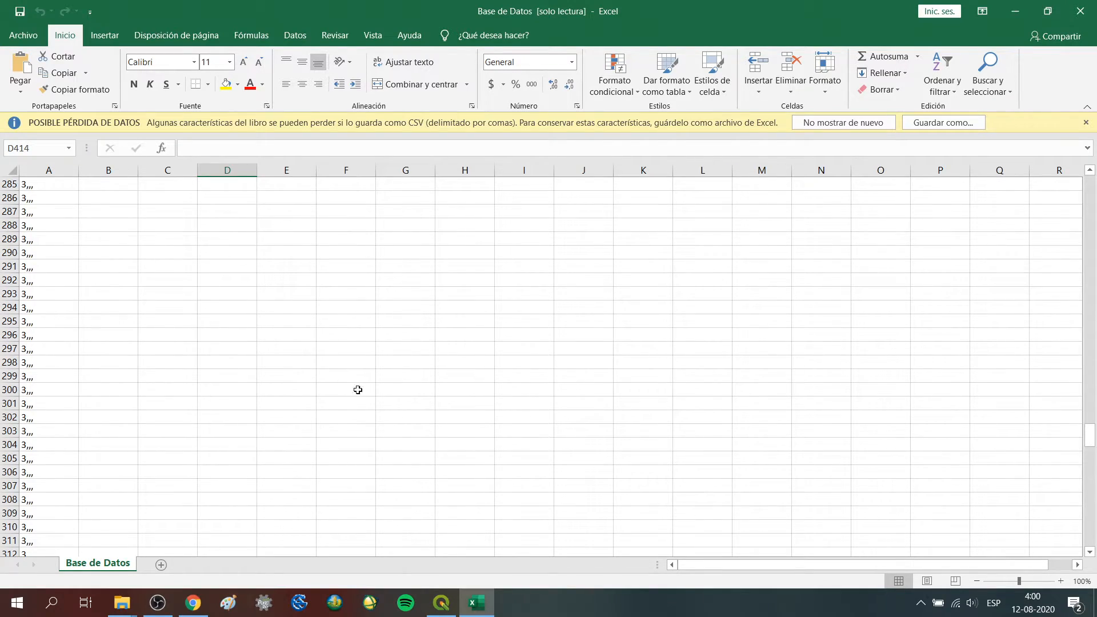
# Step: Switch back to QGIS and examine the striped zones and the gridded plot over the NDVI_ raster
pyautogui.click(441, 603)
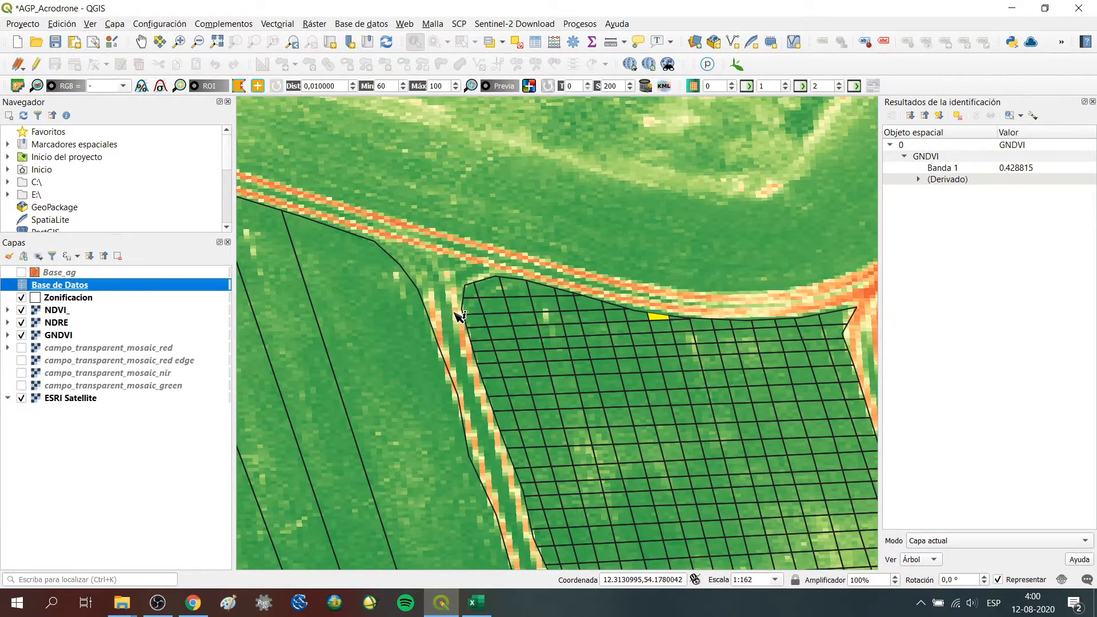
pyautogui.scroll(-1, 462, 316)
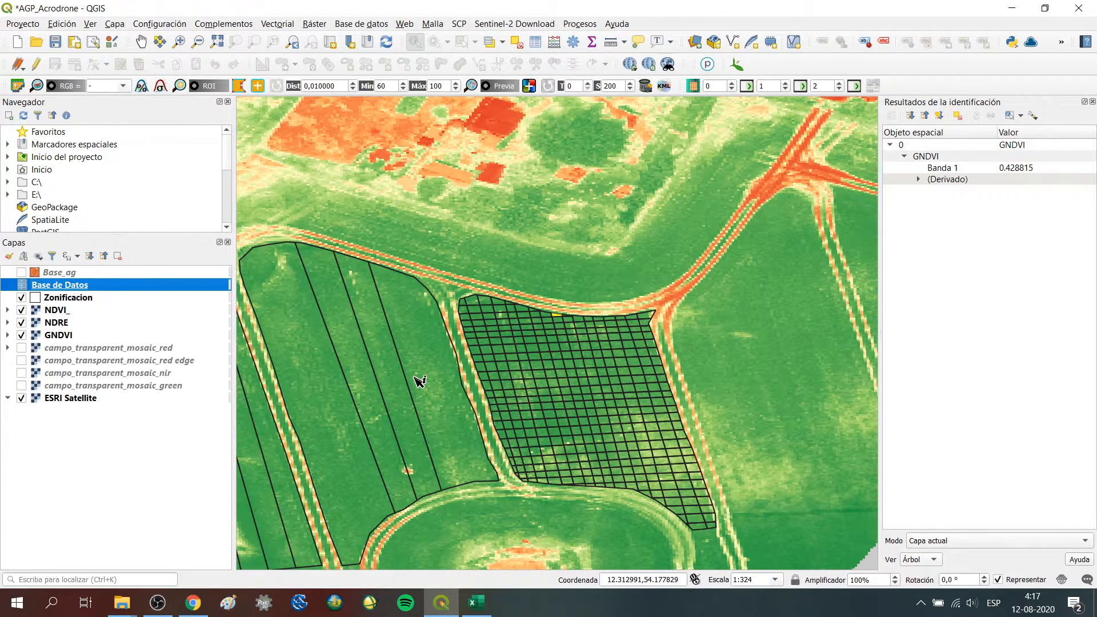
pyautogui.moveTo(434, 382); pyautogui.dragTo(604, 316)
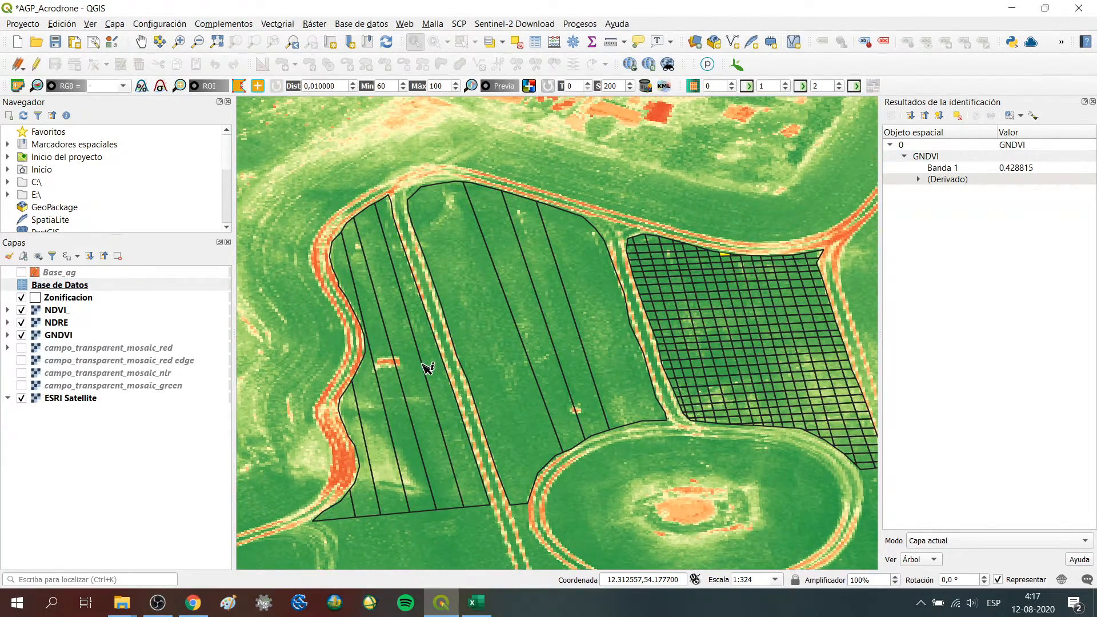
pyautogui.scroll(1, 428, 367)
pyautogui.scroll(-1, 446, 311)
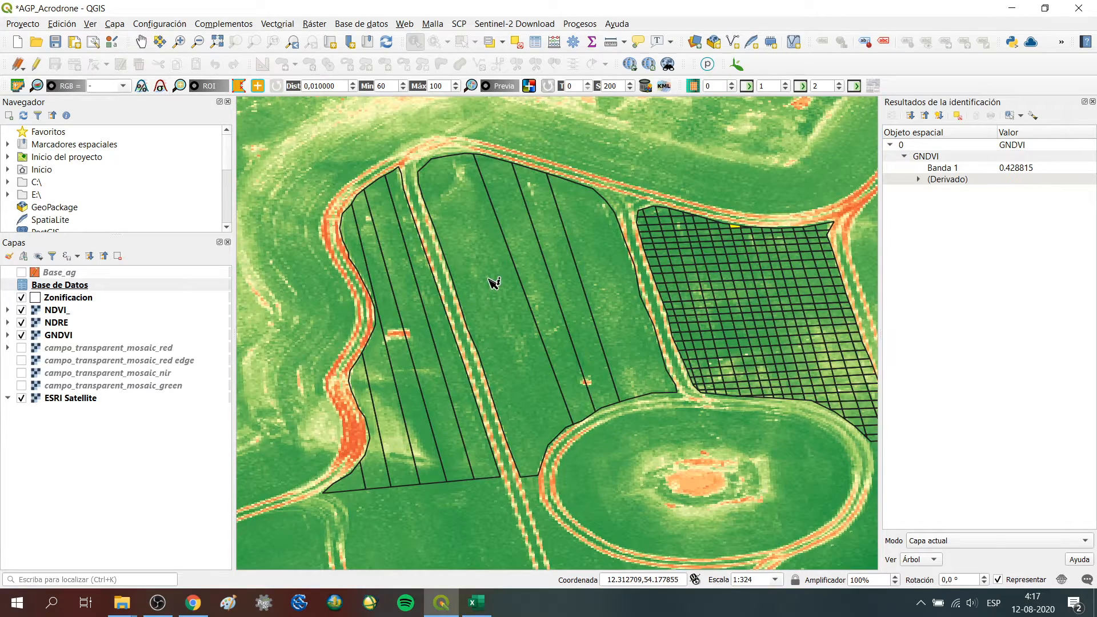
pyautogui.moveTo(489, 280); pyautogui.dragTo(440, 309)
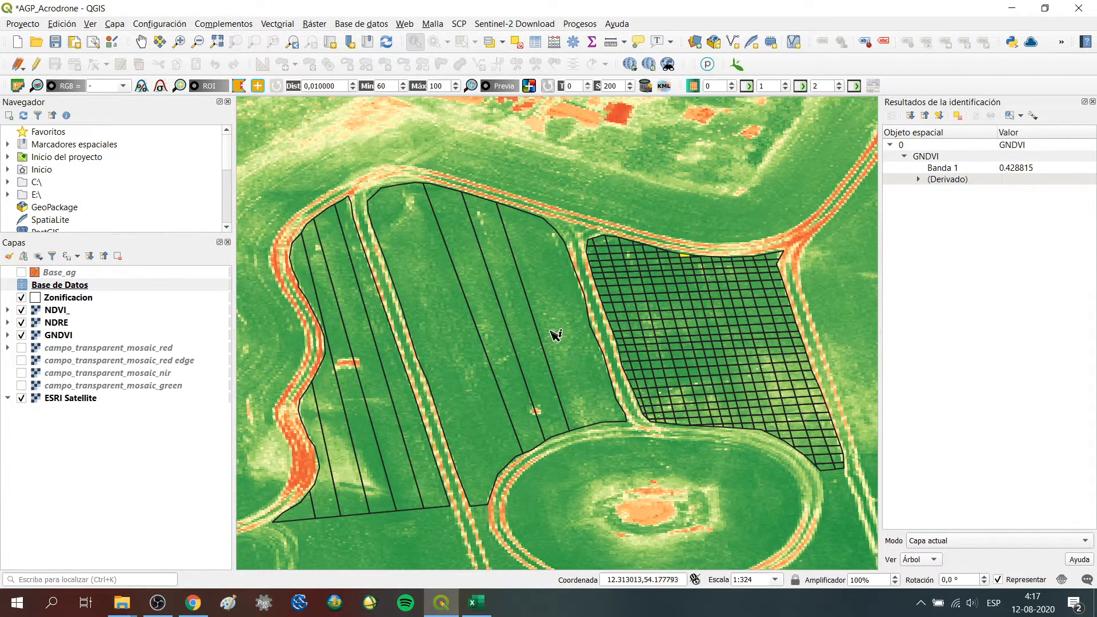
pyautogui.moveTo(551, 330); pyautogui.dragTo(496, 345)
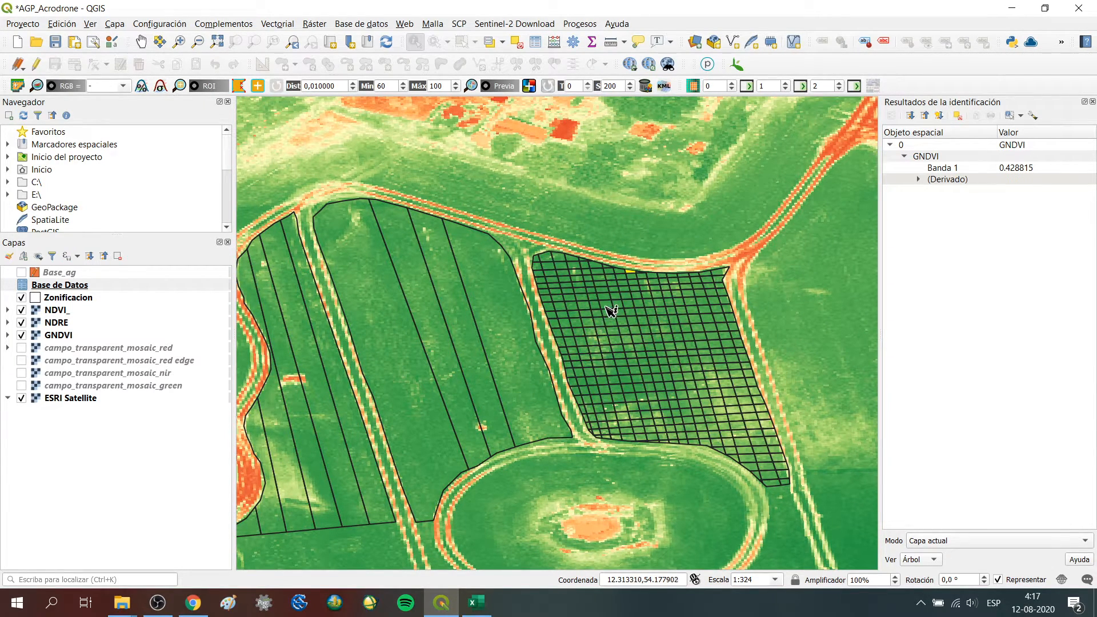
pyautogui.scroll(1, 612, 310)
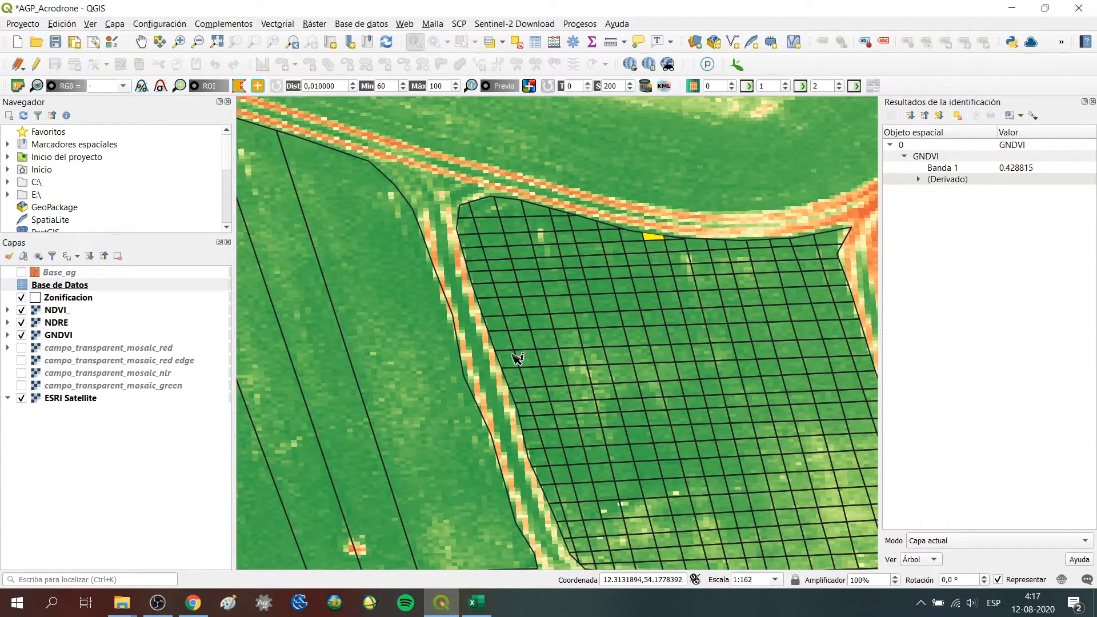
pyautogui.scroll(-1, 555, 246)
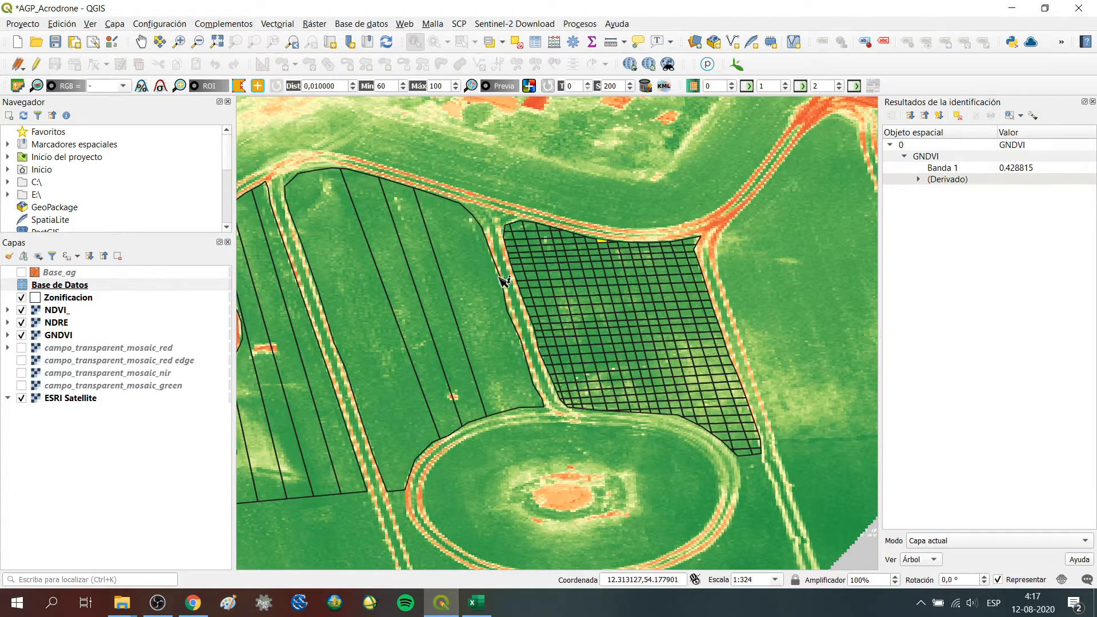
# Step: Hide the NDVI_ layer and inspect the NDRE raster pixels inside the gridded plot
pyautogui.click(21, 311)
pyautogui.scroll(1, 526, 321)
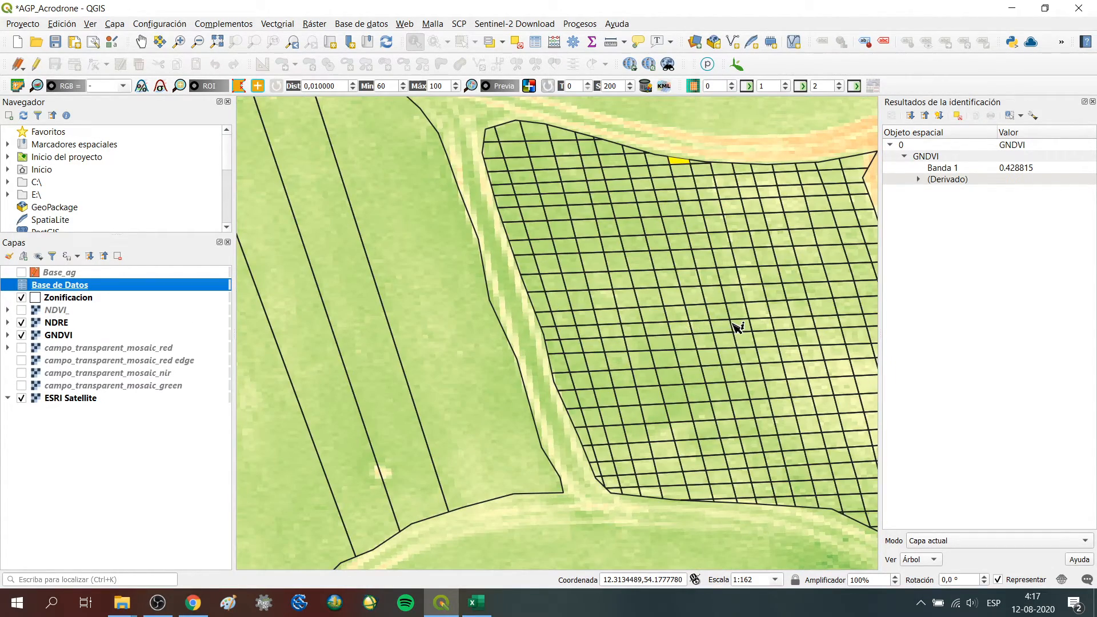
pyautogui.scroll(1, 737, 327)
pyautogui.scroll(1, 693, 384)
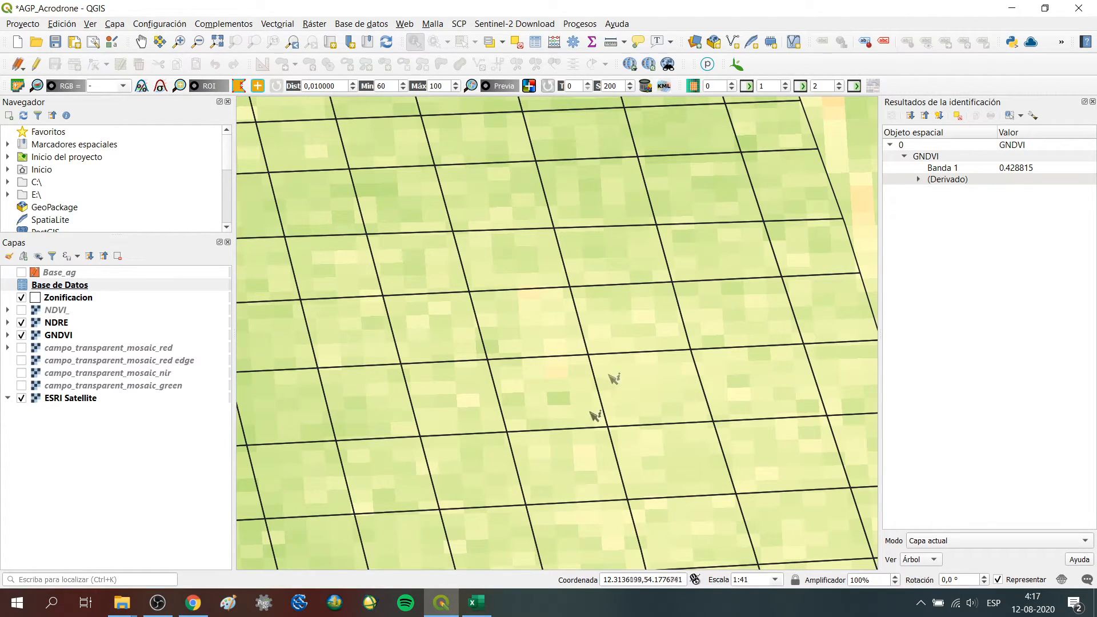
pyautogui.scroll(-2, 628, 334)
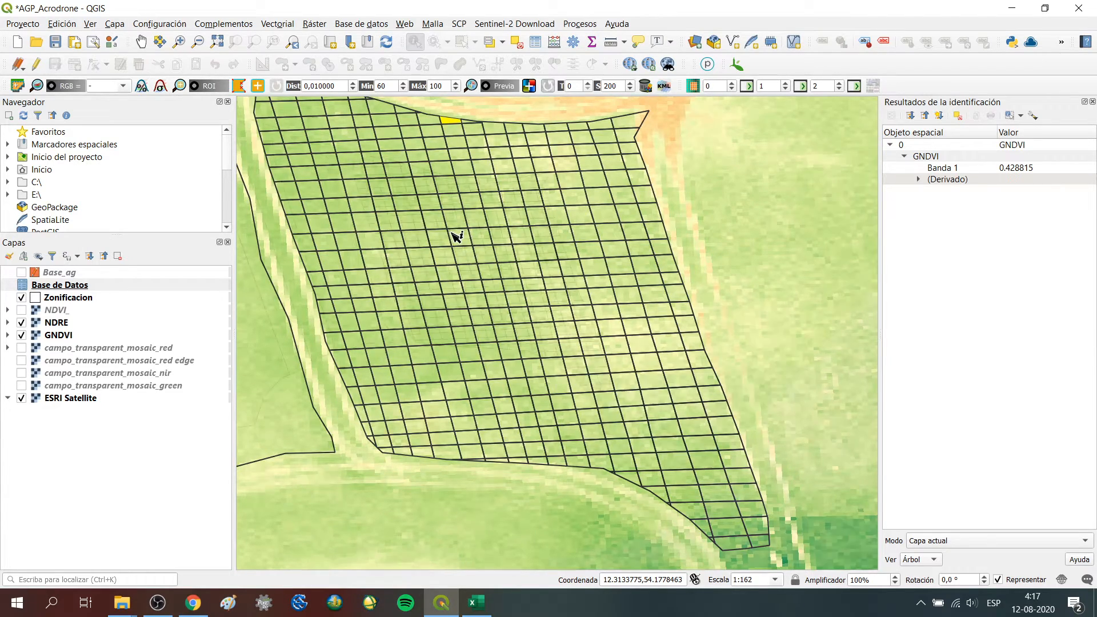
pyautogui.scroll(-1, 457, 235)
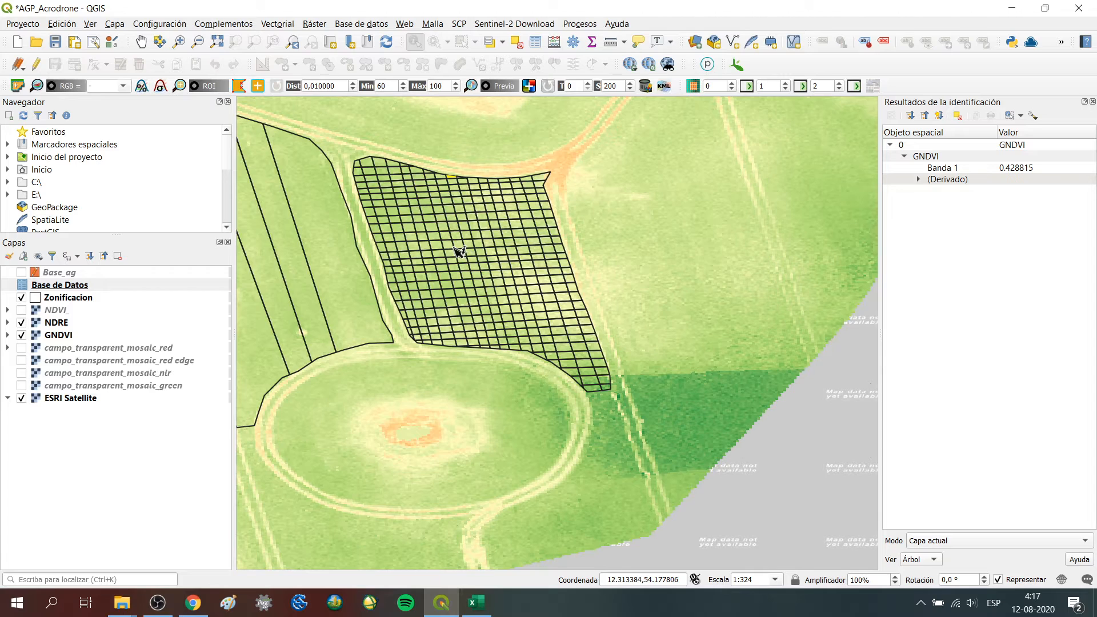
pyautogui.moveTo(460, 251); pyautogui.dragTo(455, 294)
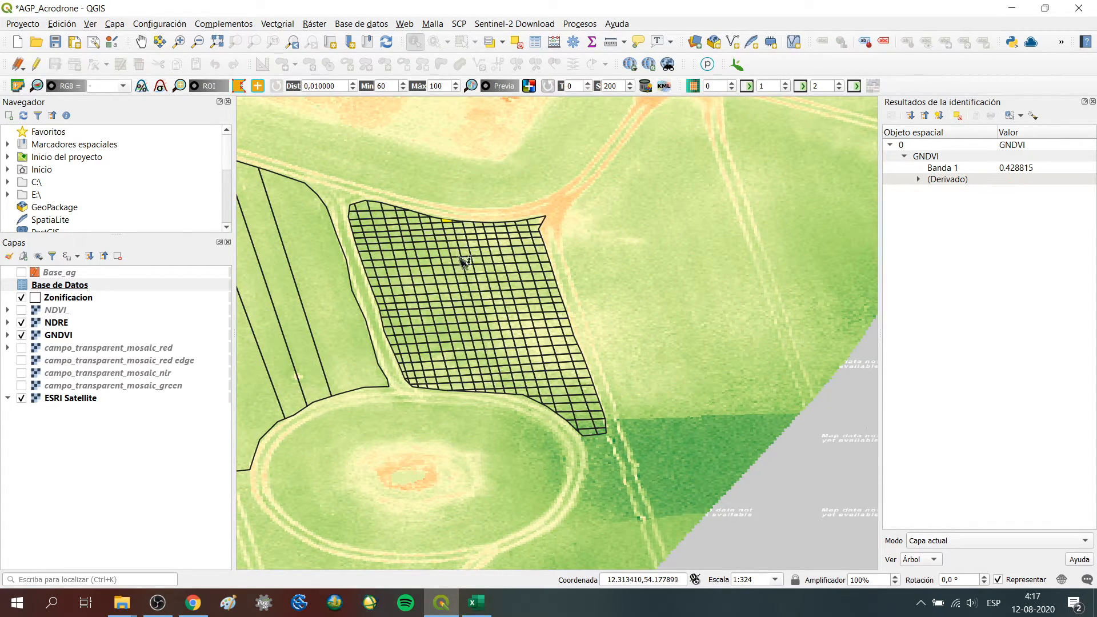
# Step: Examine the NDRE variation between individual grid cells up close and across the neighbouring striped zones
pyautogui.scroll(1, 491, 285)
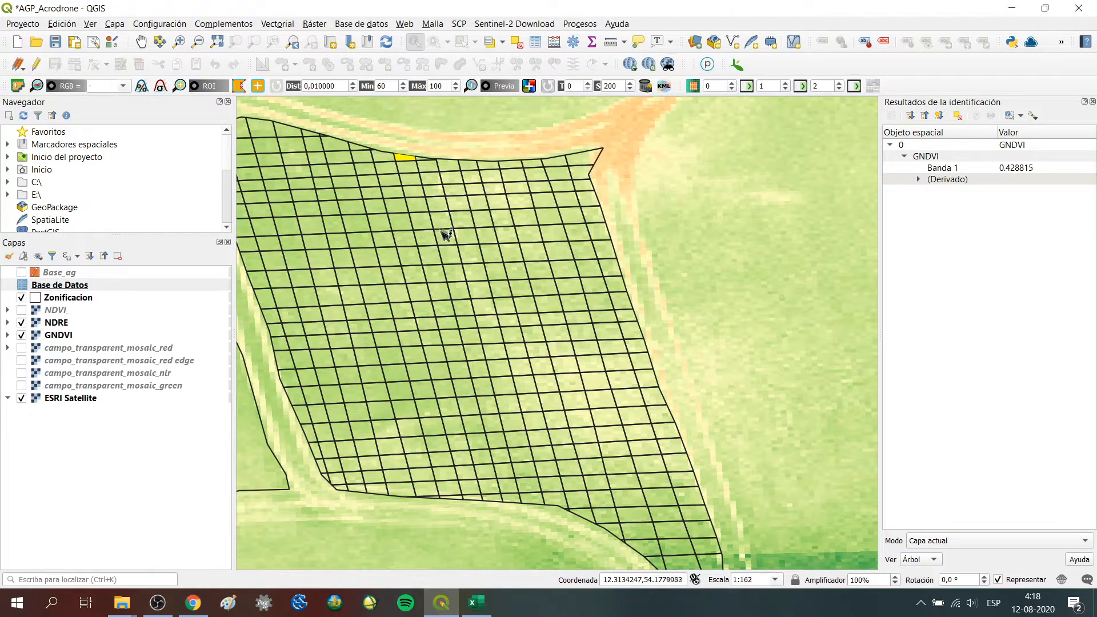
pyautogui.scroll(1, 479, 291)
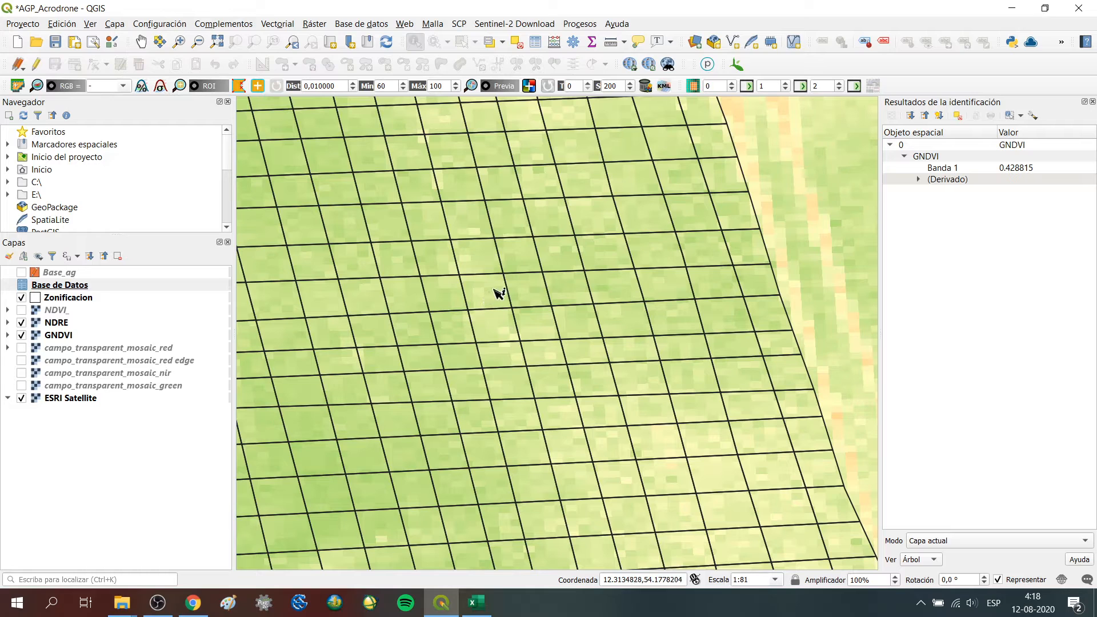
pyautogui.scroll(1, 486, 304)
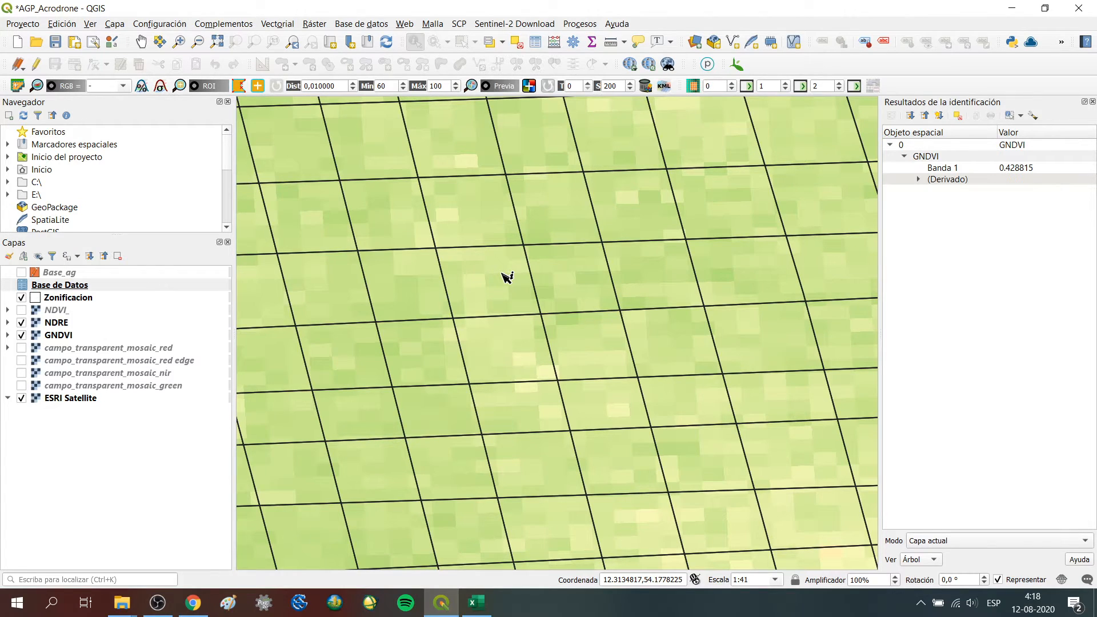
pyautogui.scroll(-1, 473, 293)
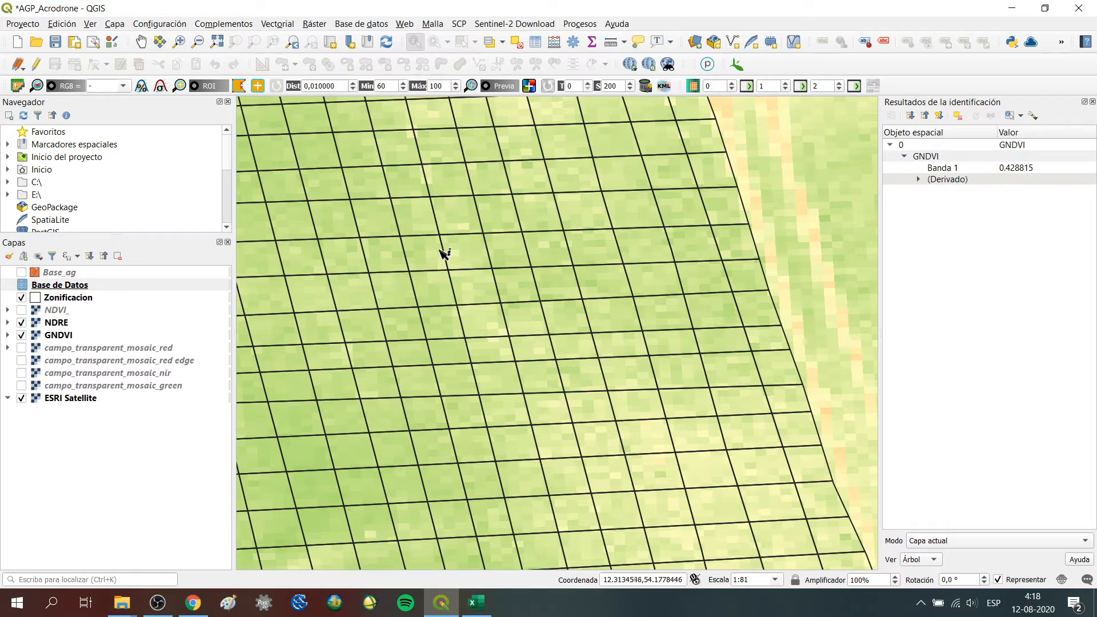
pyautogui.moveTo(430, 238); pyautogui.dragTo(509, 335)
pyautogui.moveTo(437, 282); pyautogui.dragTo(587, 311)
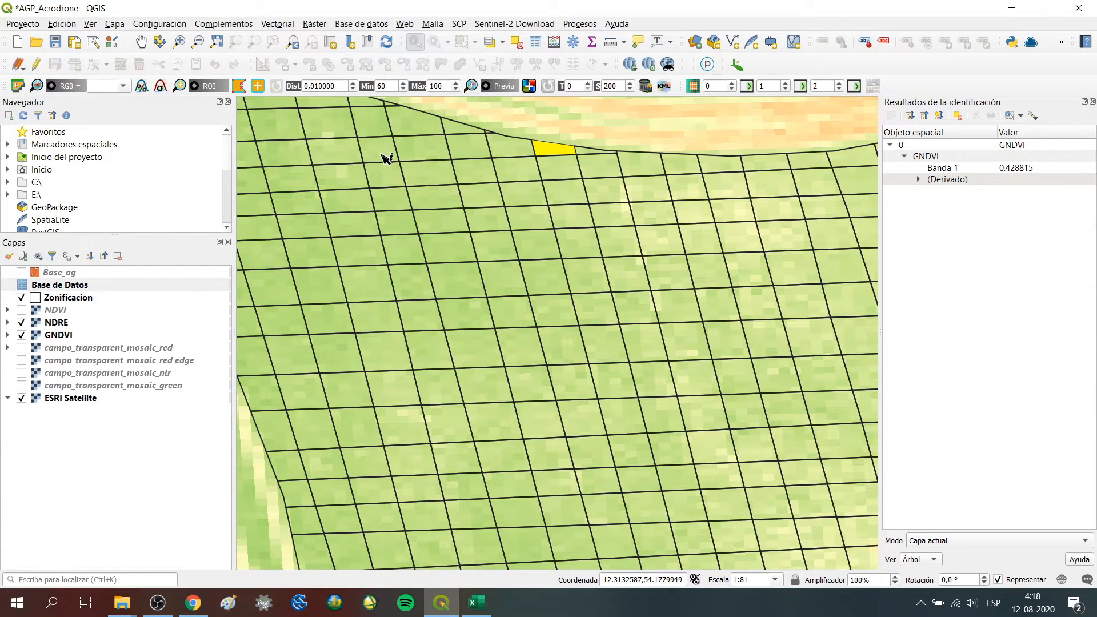
pyautogui.moveTo(630, 347); pyautogui.dragTo(509, 298)
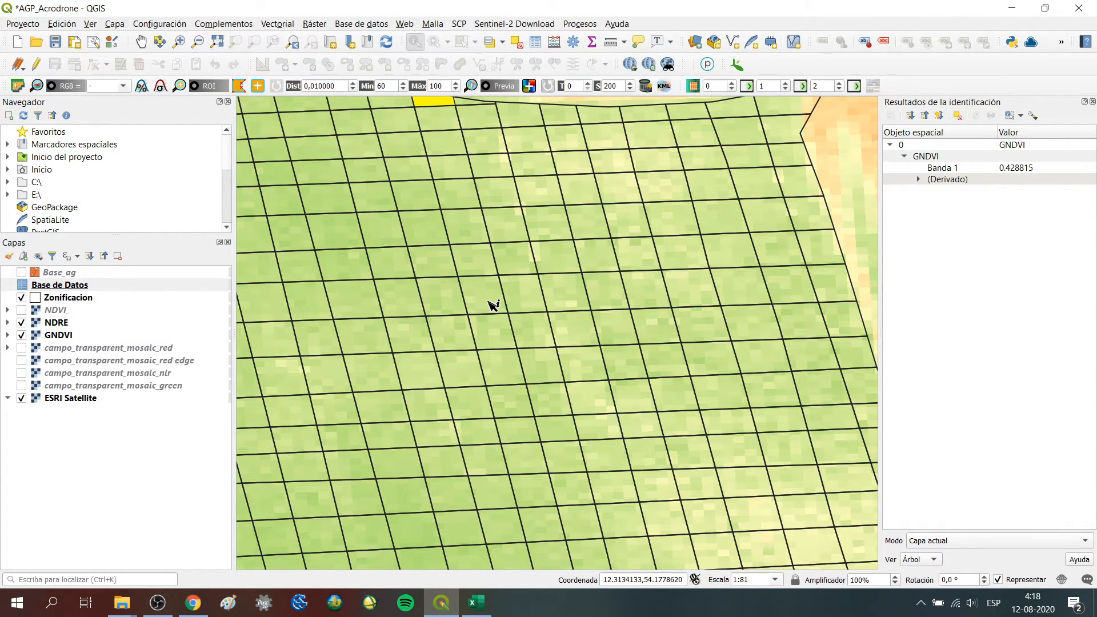
pyautogui.scroll(-1, 490, 308)
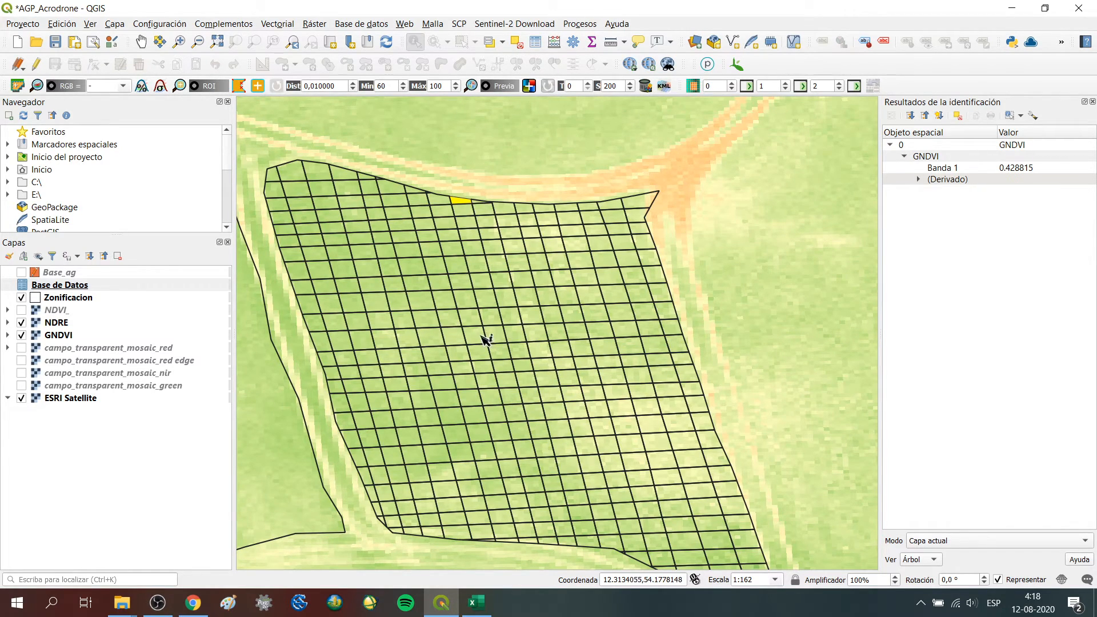
pyautogui.moveTo(485, 339); pyautogui.dragTo(466, 297)
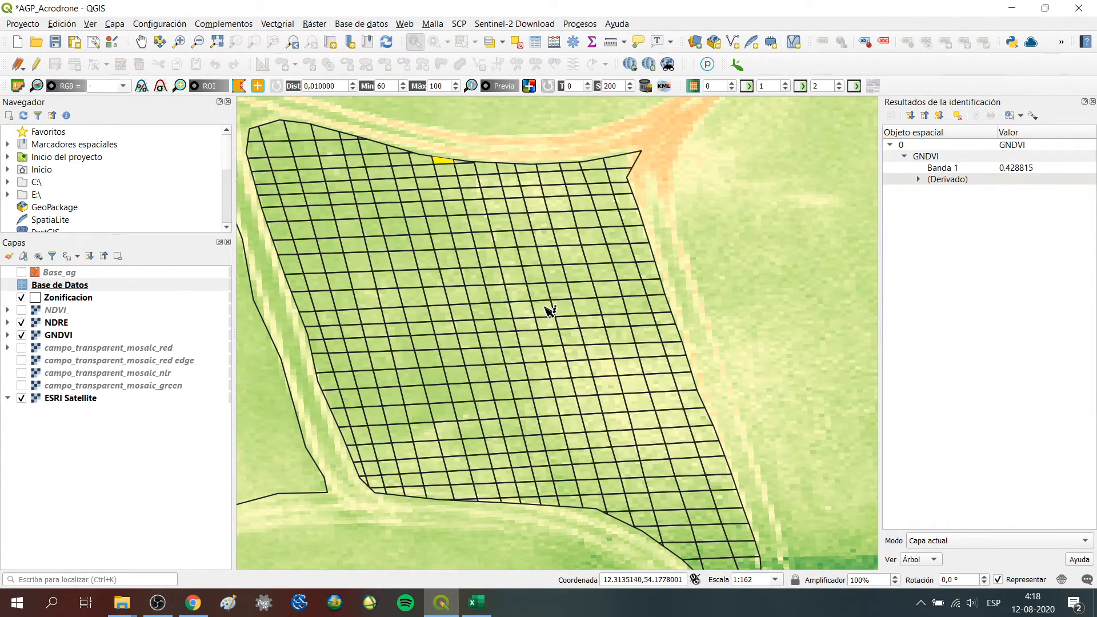
pyautogui.scroll(1, 551, 320)
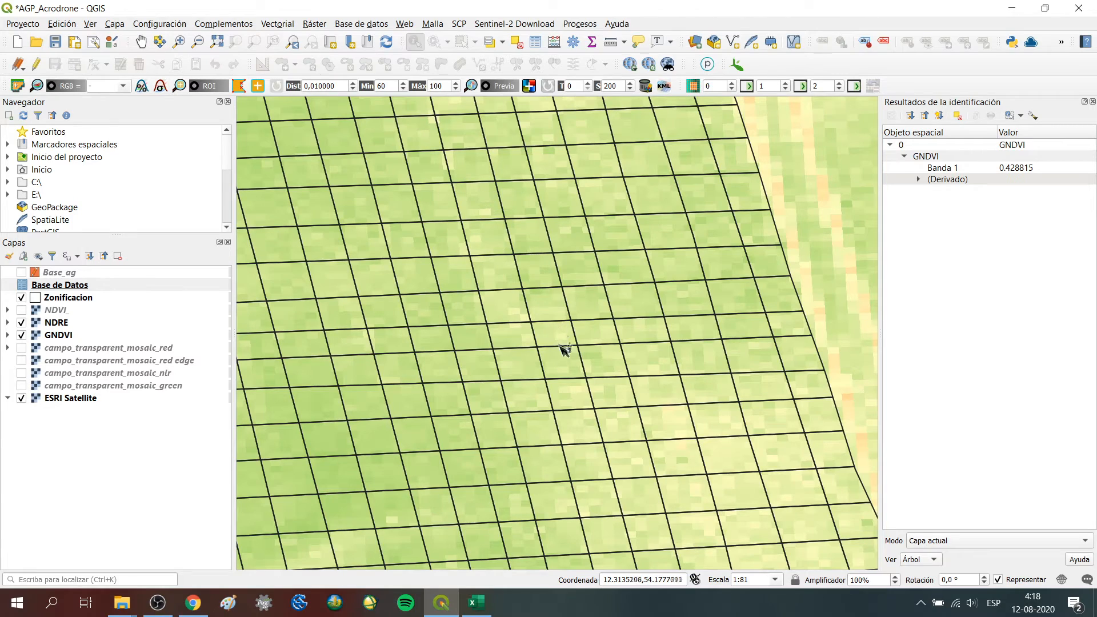
pyautogui.scroll(-2, 444, 374)
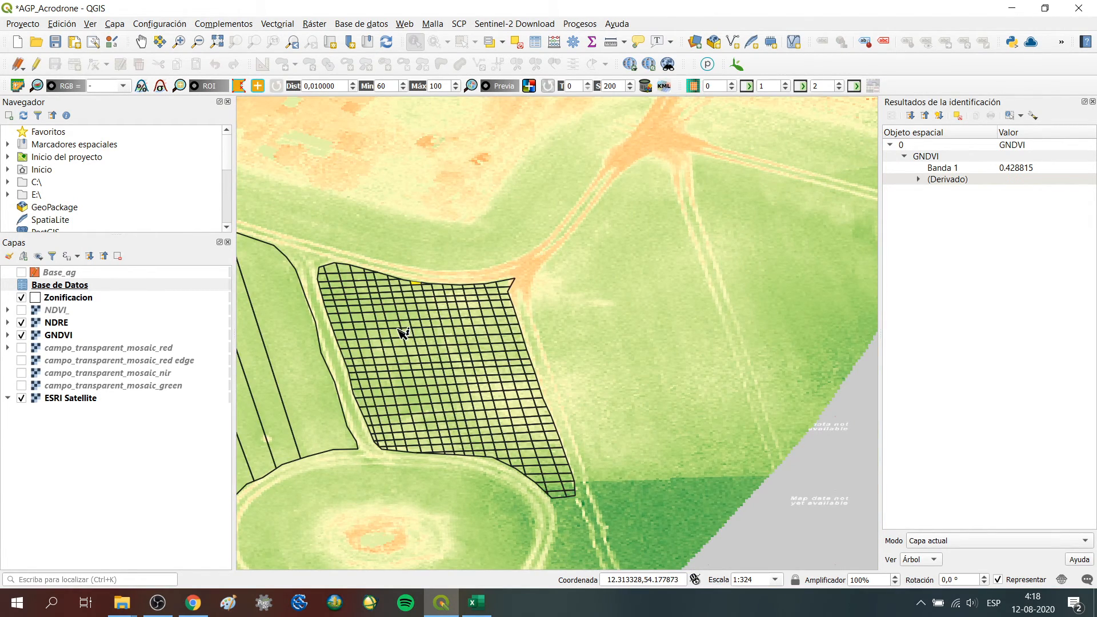
pyautogui.moveTo(403, 333); pyautogui.dragTo(517, 336)
pyautogui.moveTo(421, 343); pyautogui.dragTo(569, 333)
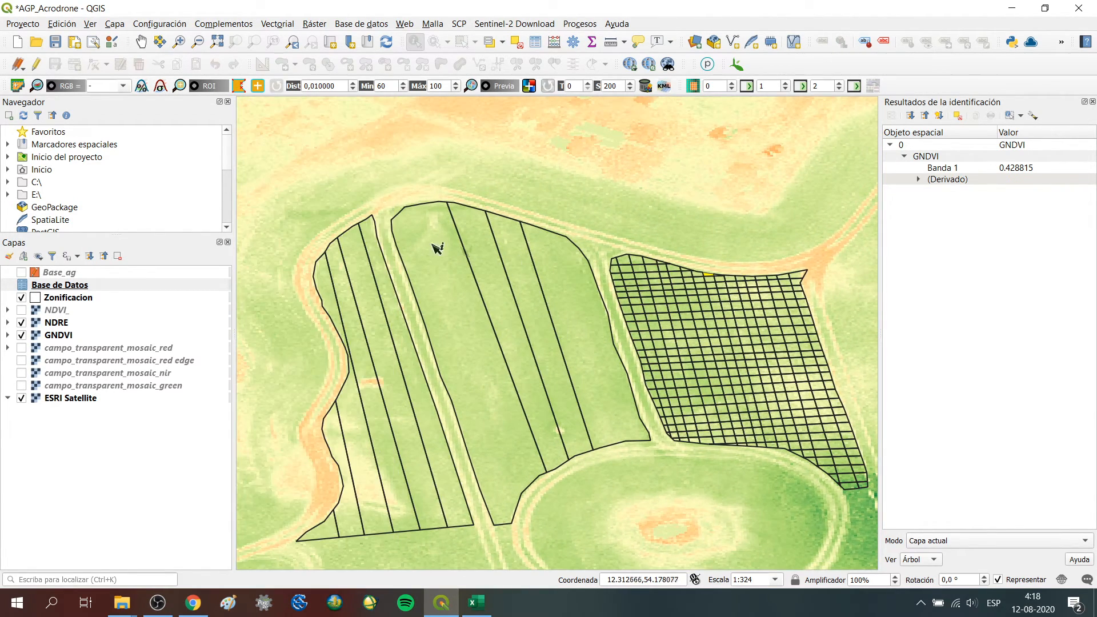
# Step: Compare the NDRE pixel variation inside the wide striped zones of the middle plot with the small cells of the gridded plot
pyautogui.scroll(1, 460, 327)
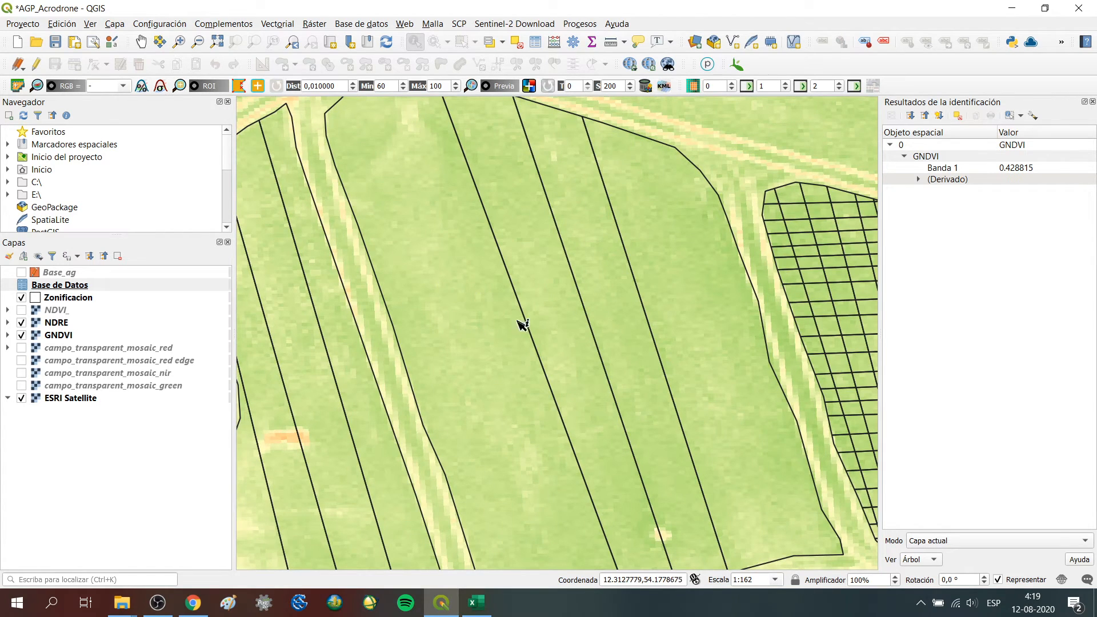
pyautogui.scroll(1, 474, 315)
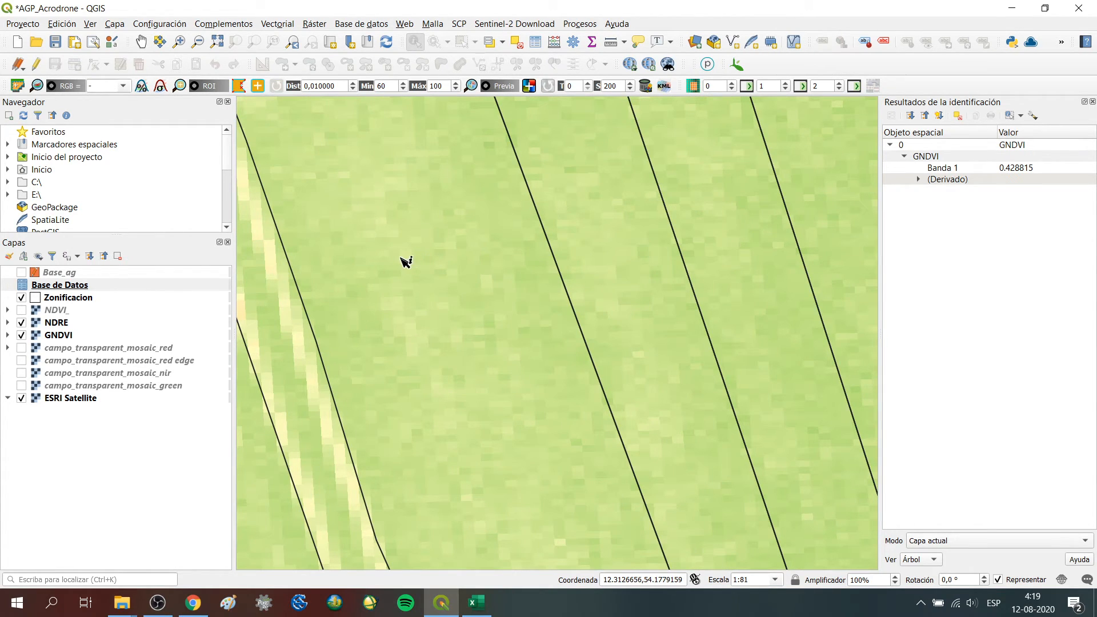
pyautogui.scroll(-2, 423, 280)
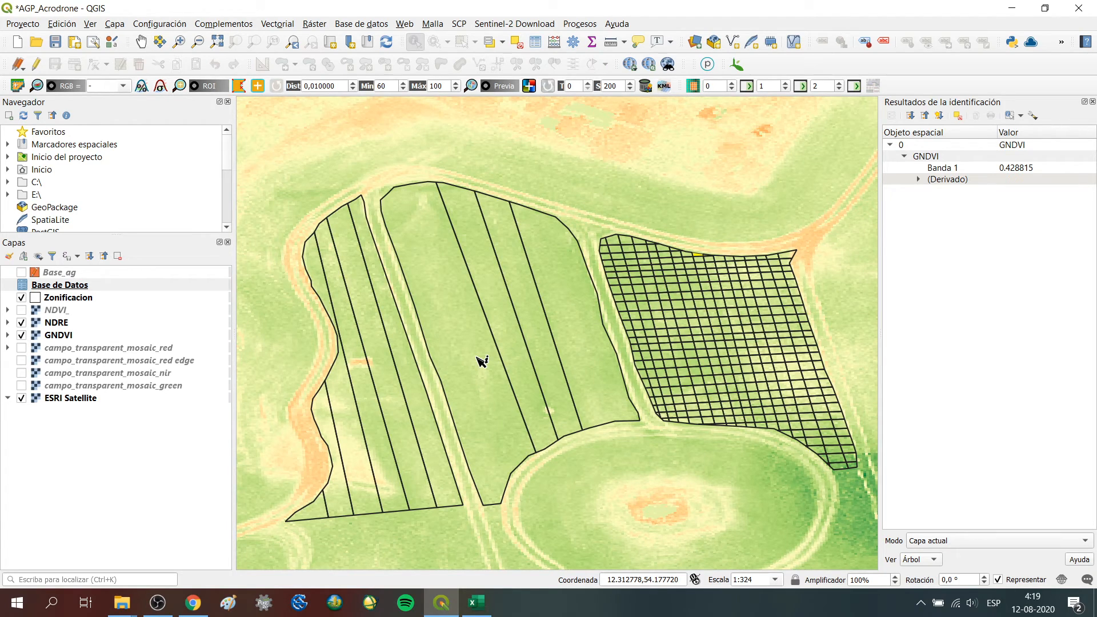
pyautogui.scroll(1, 698, 346)
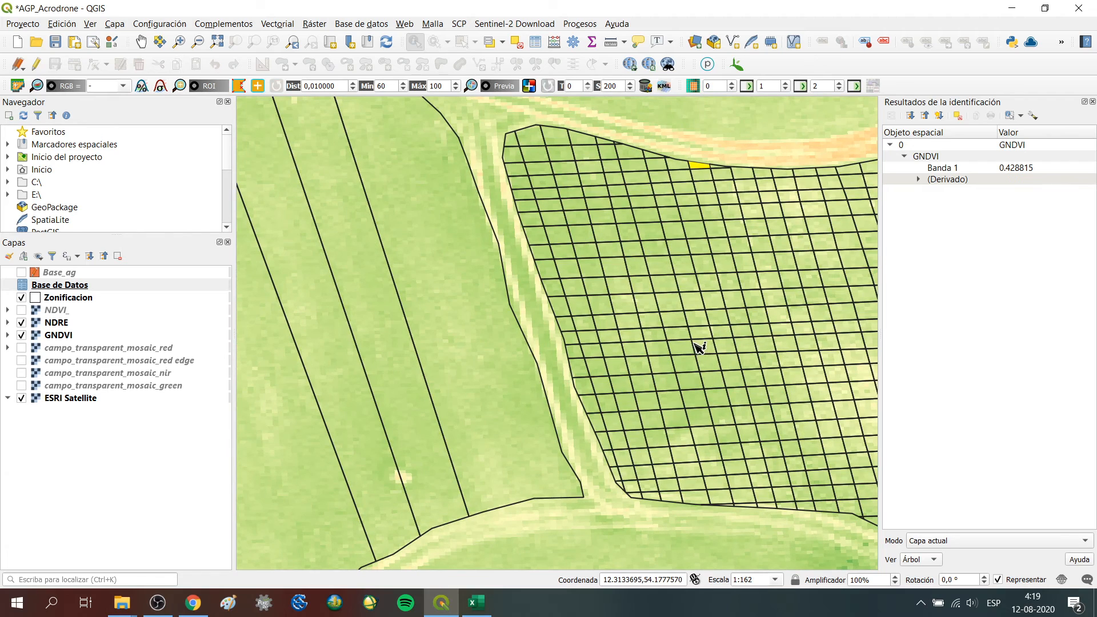
pyautogui.scroll(-1, 399, 323)
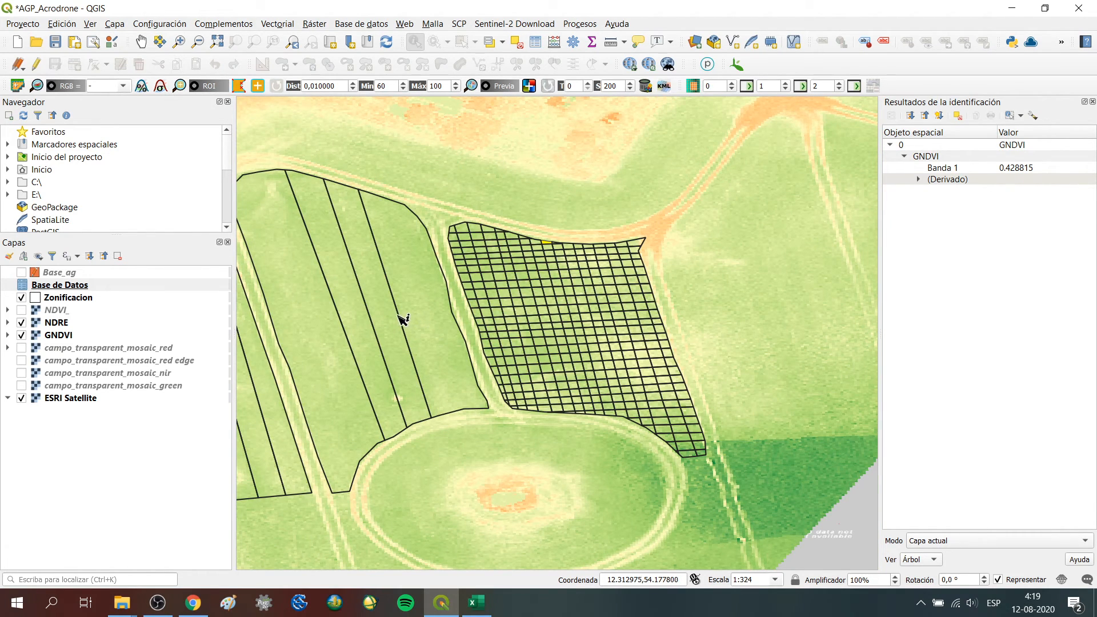
pyautogui.moveTo(401, 318); pyautogui.dragTo(551, 320)
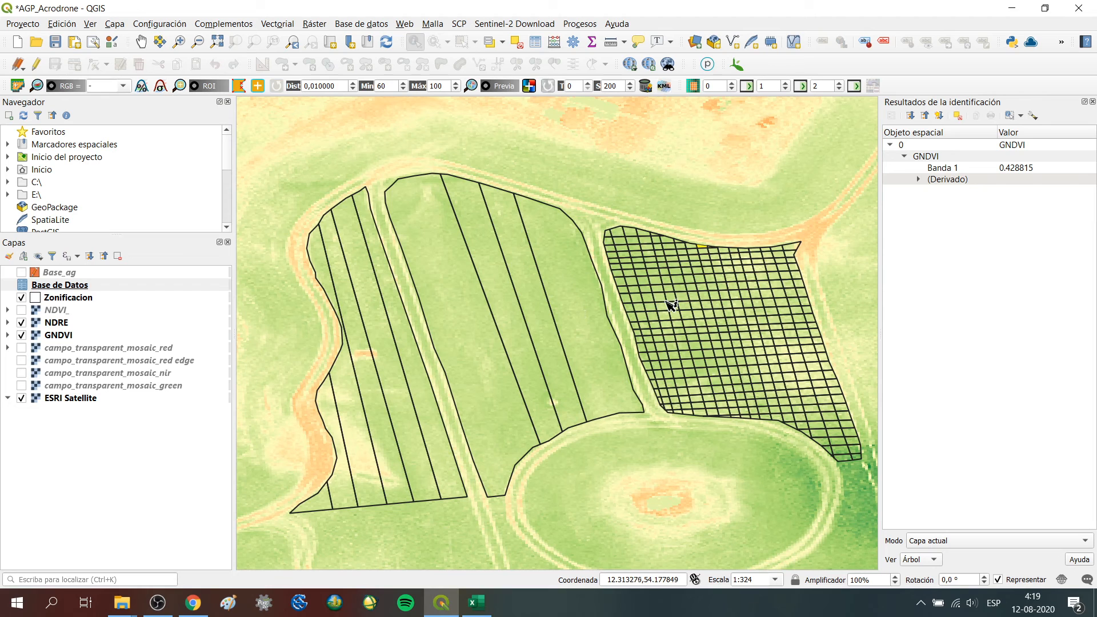
pyautogui.scroll(1, 583, 312)
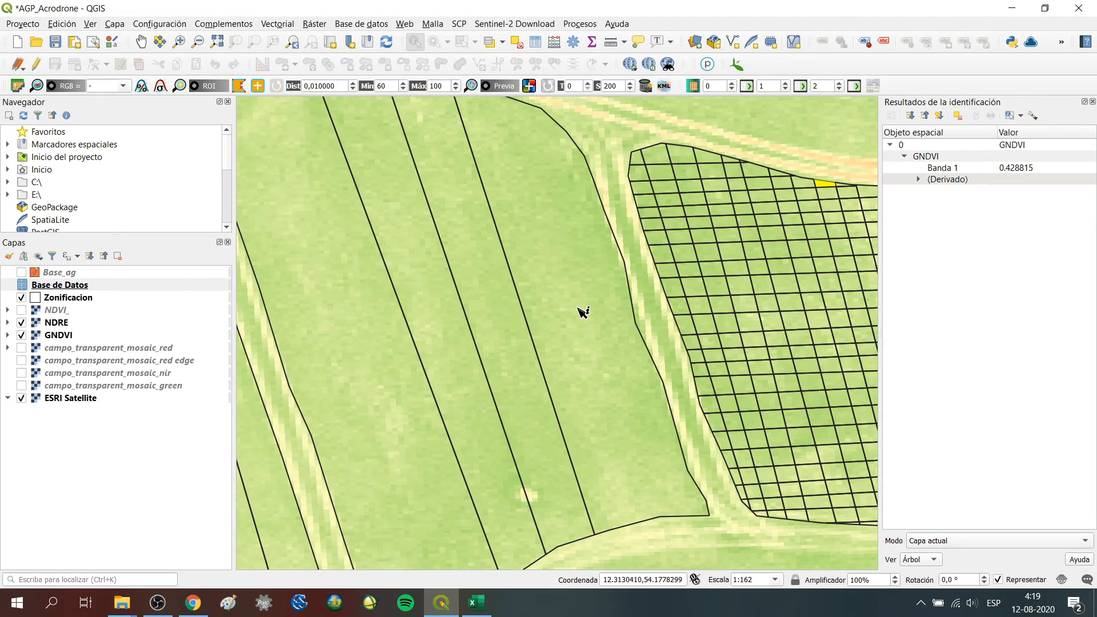